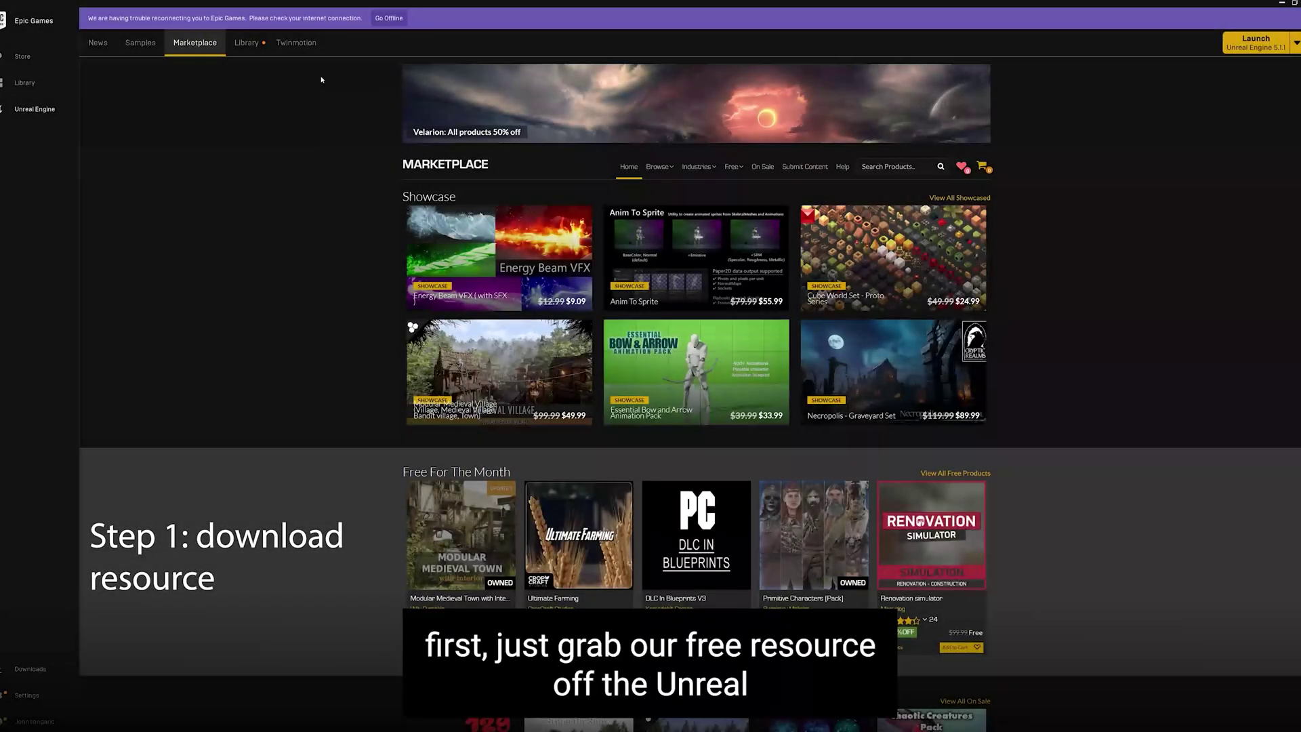
- Search the Unreal Marketplace for Paragon: Murdock and open its product page
left_click(754, 189)
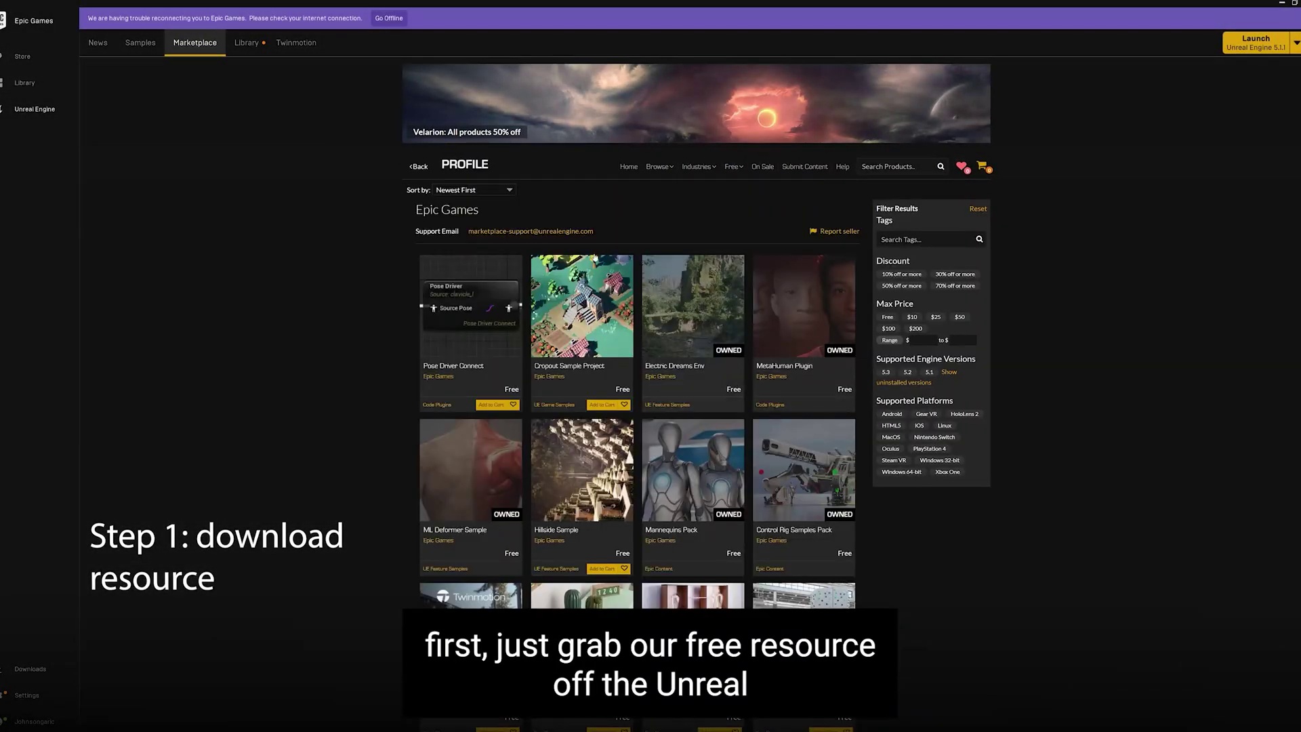
left_click(877, 168)
type("paragon")
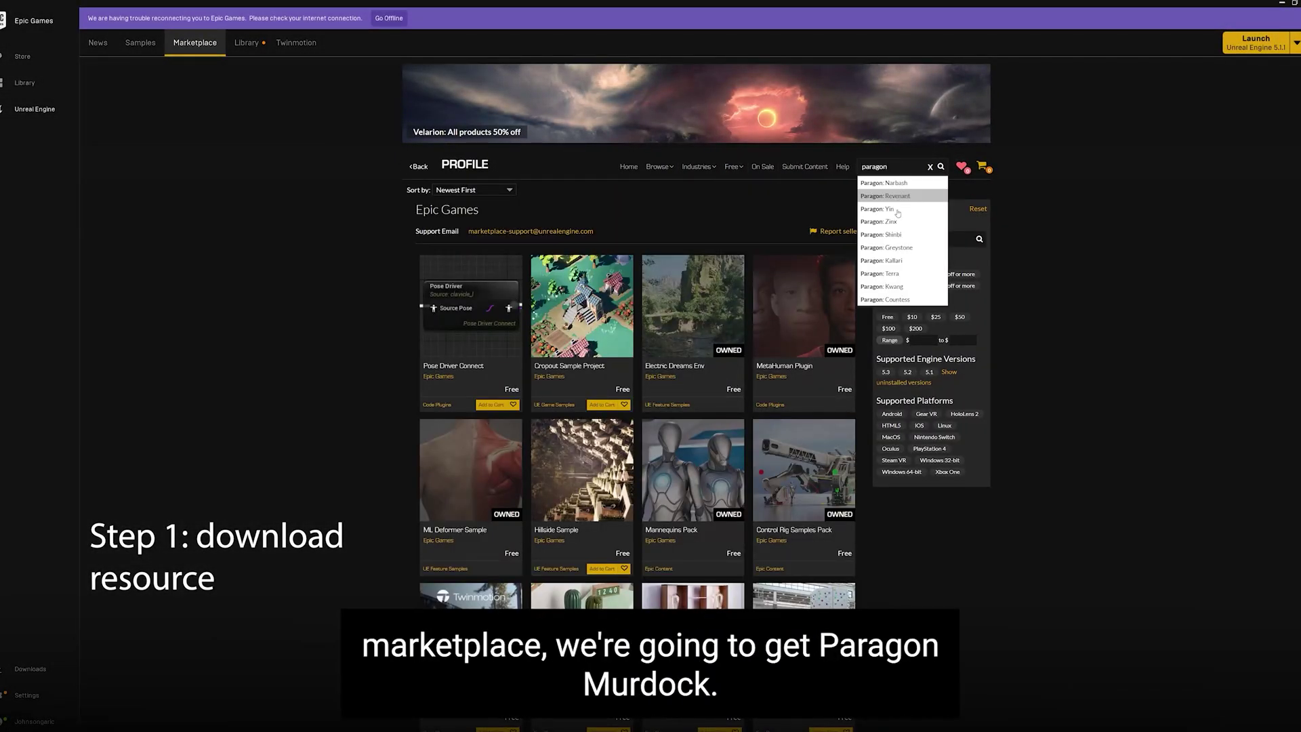
scroll(895, 247, "down", 2)
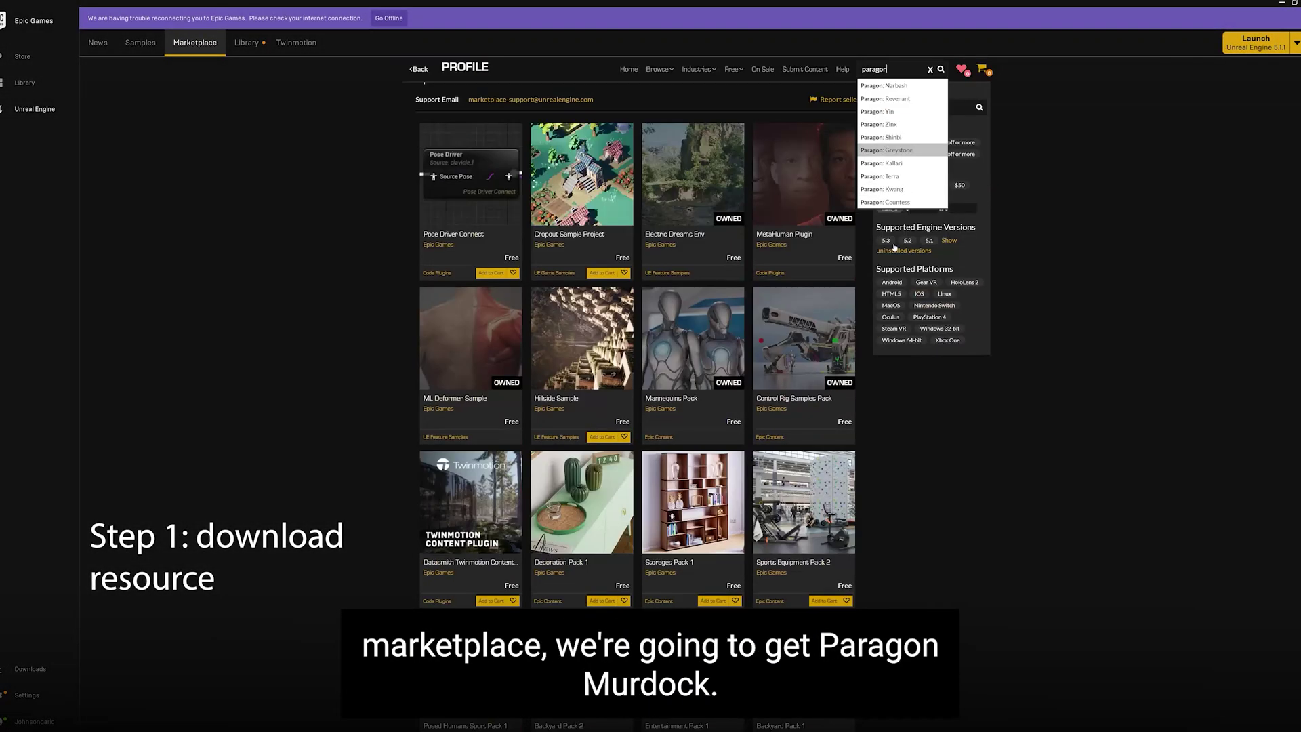
left_click(888, 66)
type("mur")
left_click(890, 88)
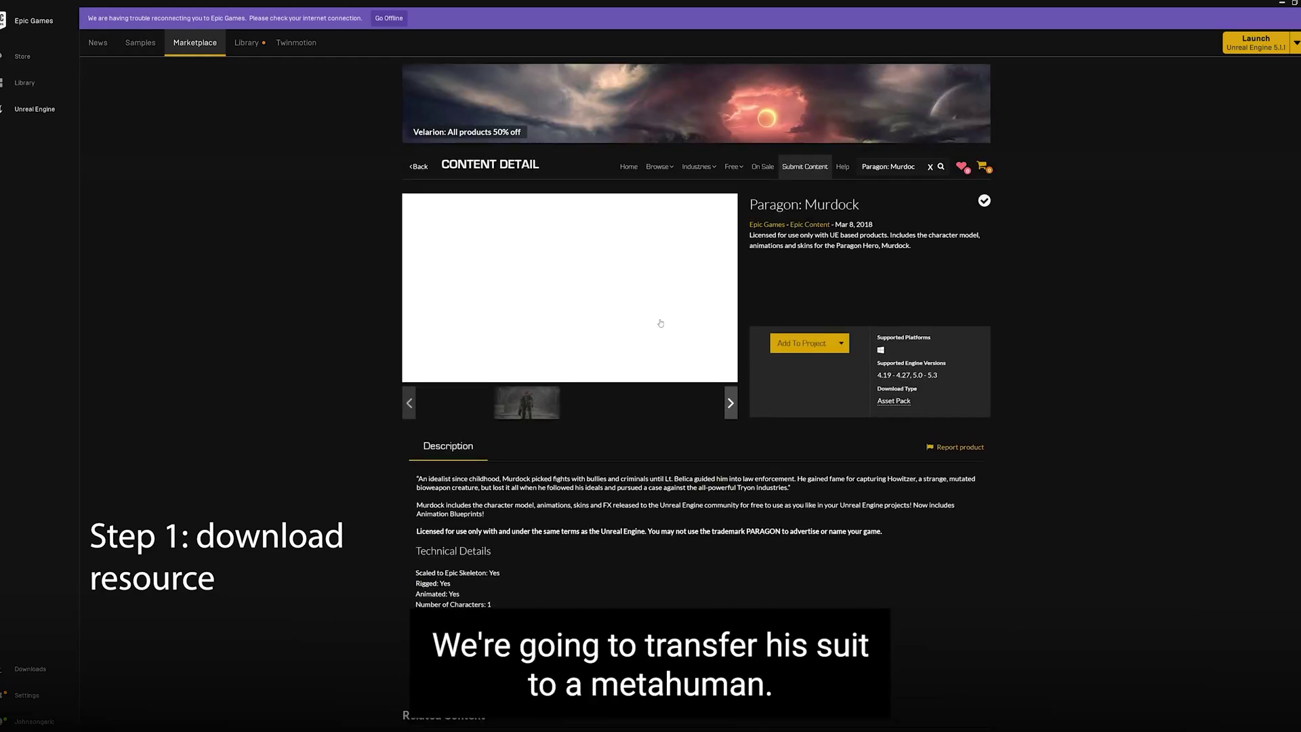
- Start adding the Paragon: Murdock pack to a project, filtering the project list by "met"
left_click(807, 344)
left_click(563, 284)
type("met")
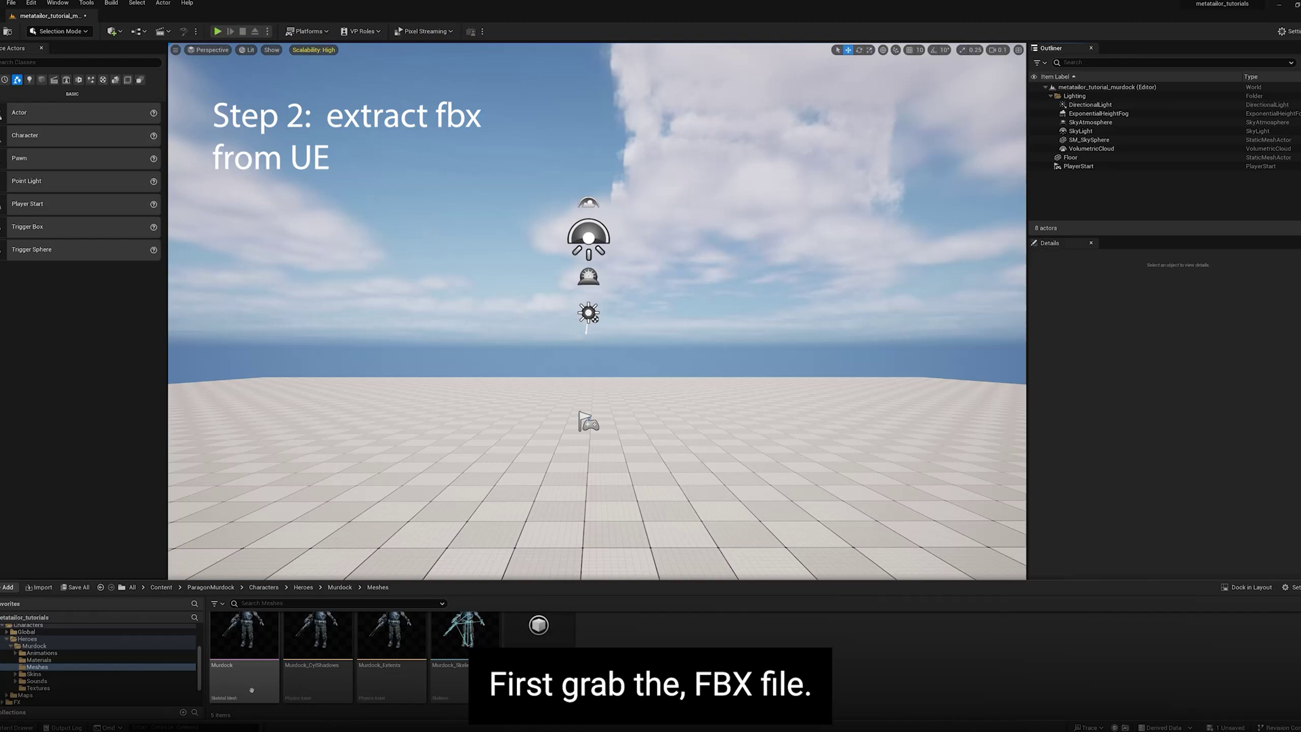
- In Unreal Editor, place the Murdock skeletal mesh in the level and export only that actor as the FBX file "murdock avatar"
left_click_drag(251, 690, 544, 600)
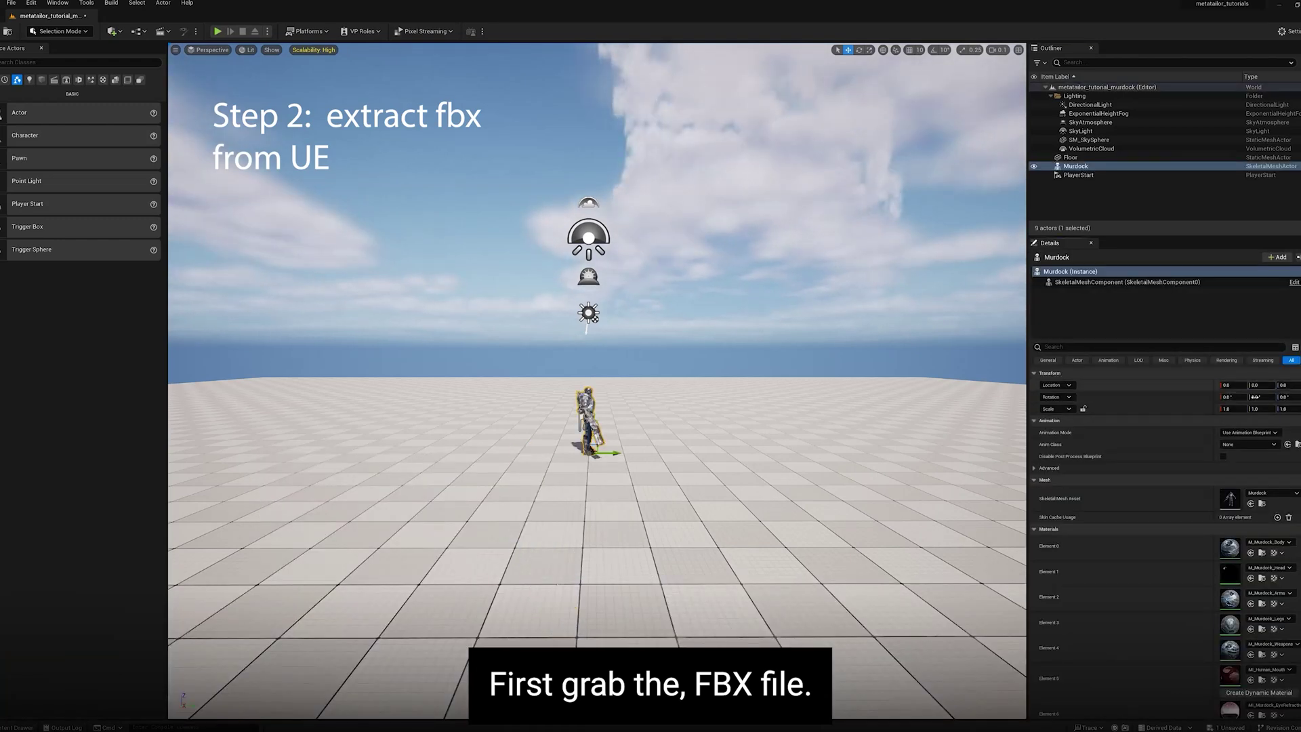
left_click(11, 3)
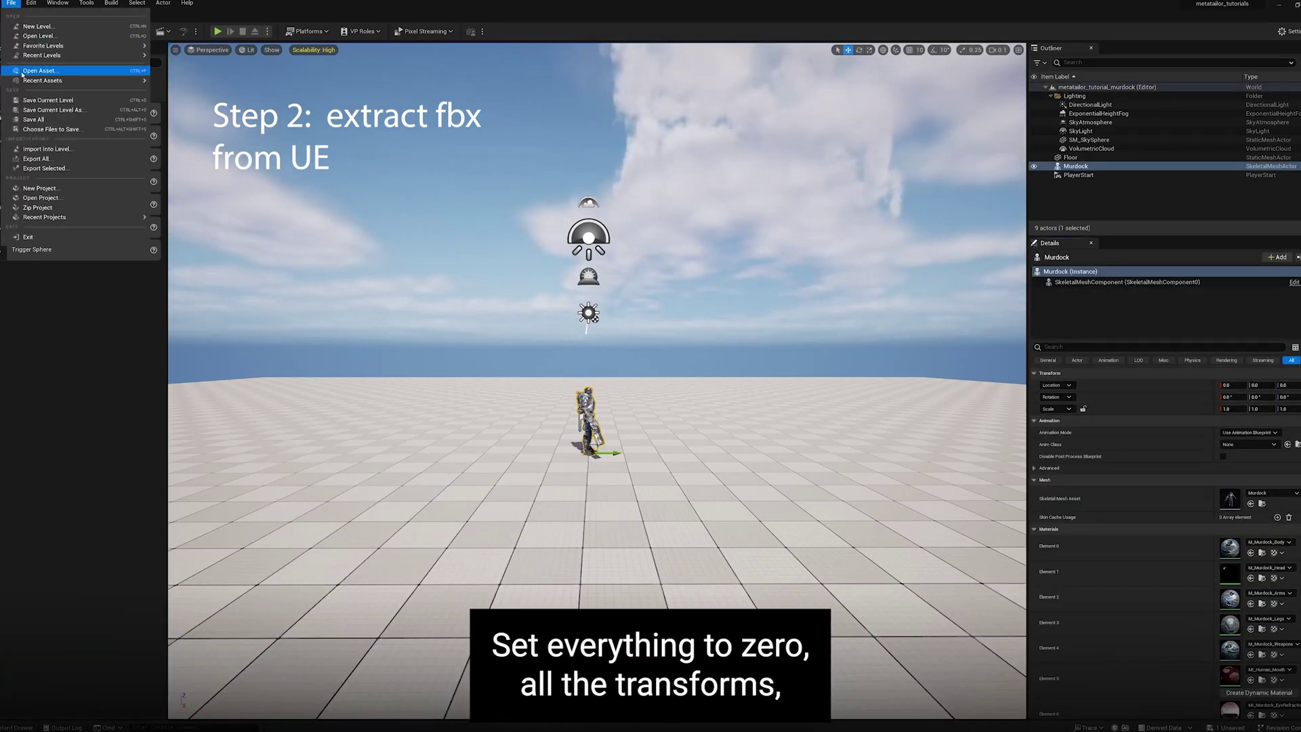
left_click(32, 170)
left_click(25, 223)
left_click(82, 266)
type("murdock avatar")
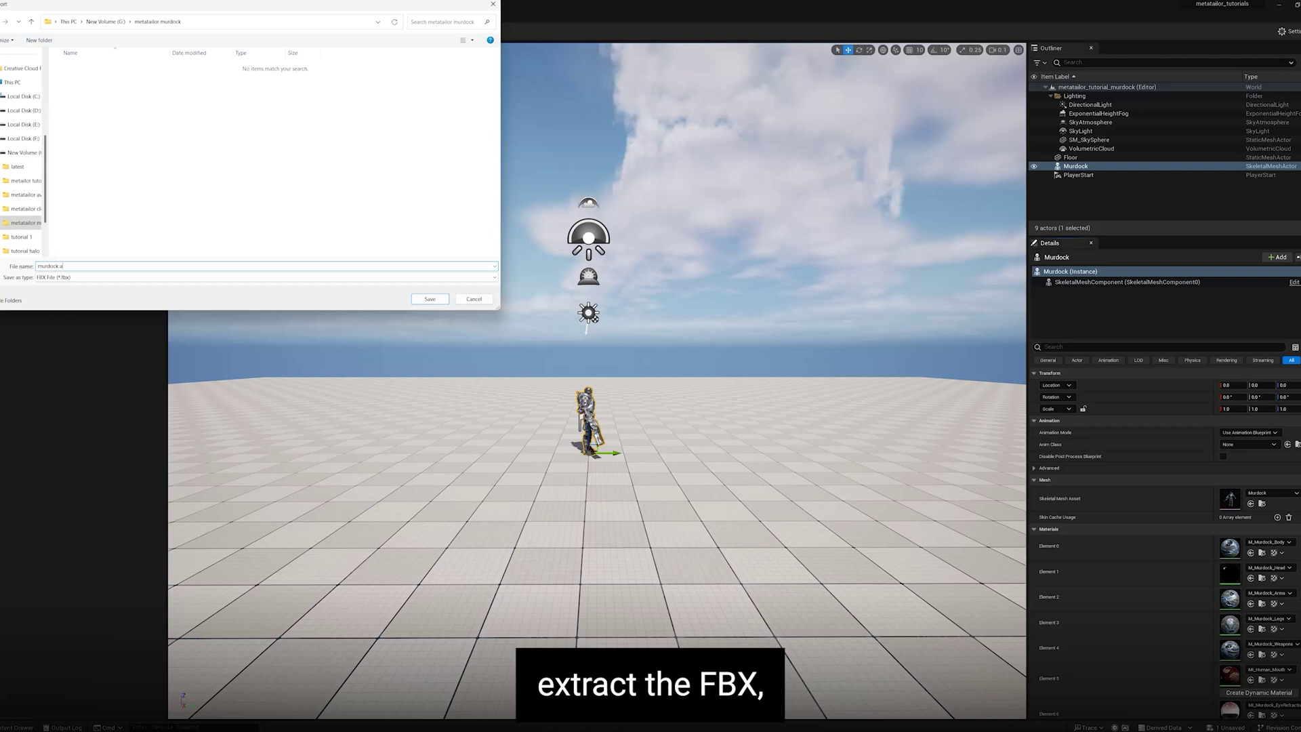
left_click(430, 299)
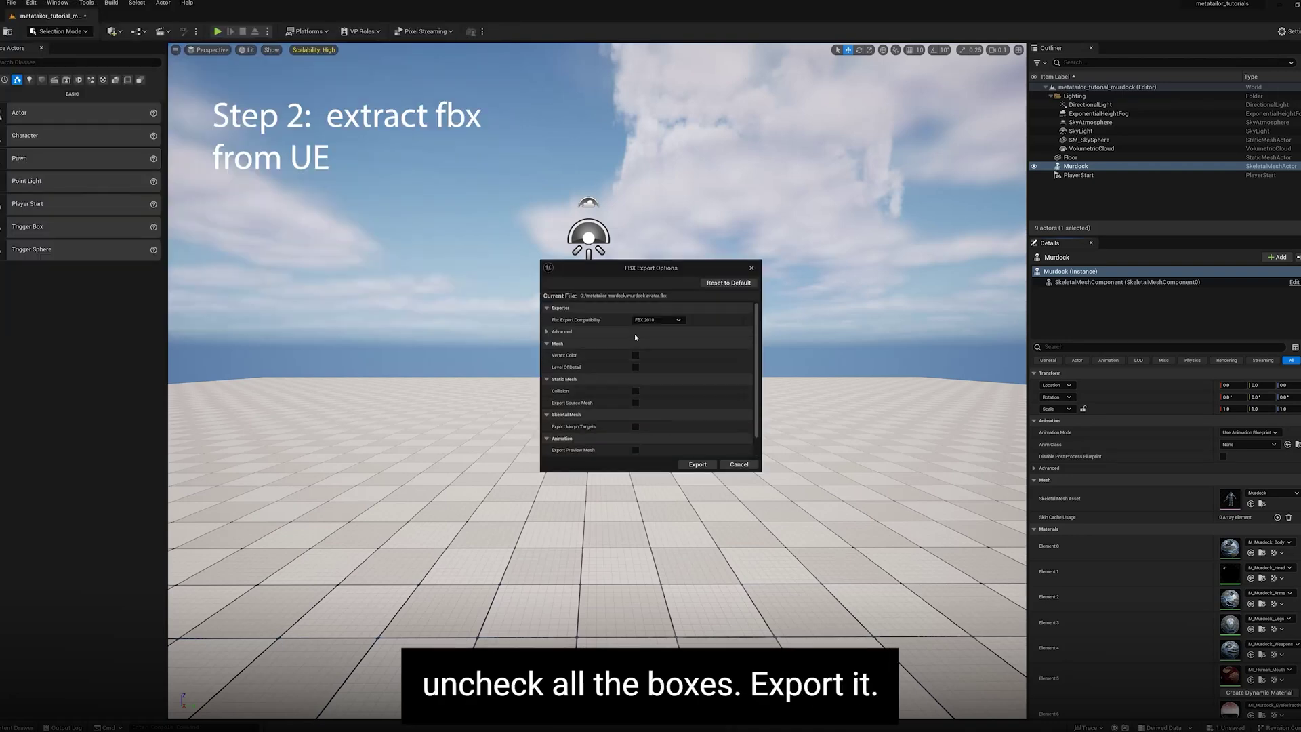
left_click(697, 464)
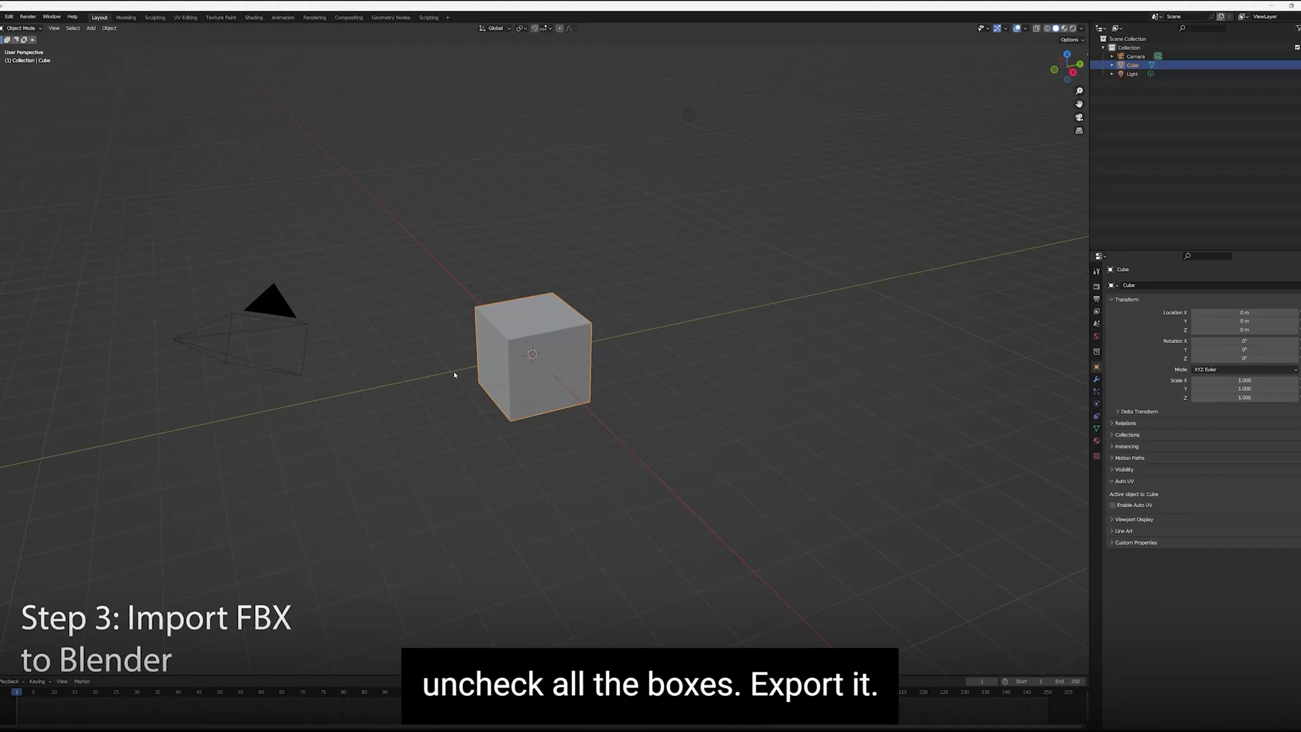
- In Blender, delete the default cube and the camera from the scene
key("Delete")
left_click(265, 306)
key("Delete")
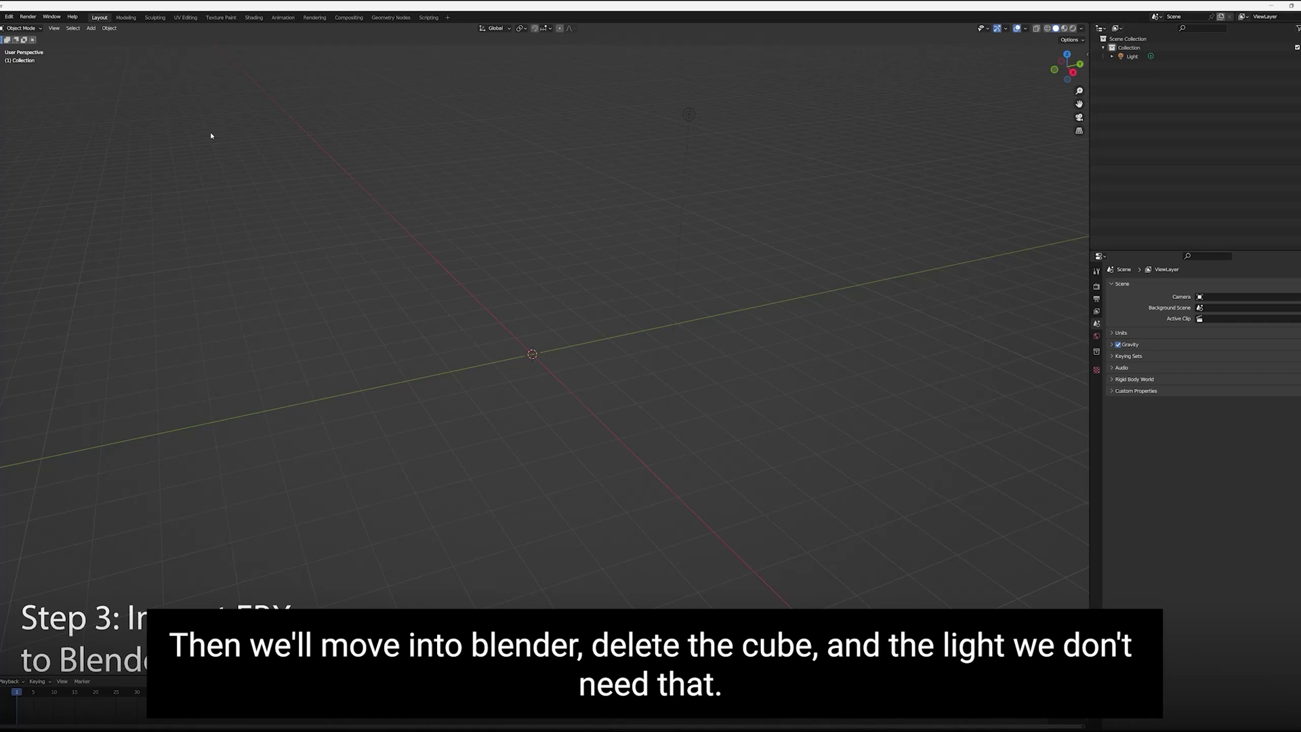
- Import the exported Murdock FBX file into the scene
left_click(5, 16)
mouse_move(34, 136)
left_click(97, 223)
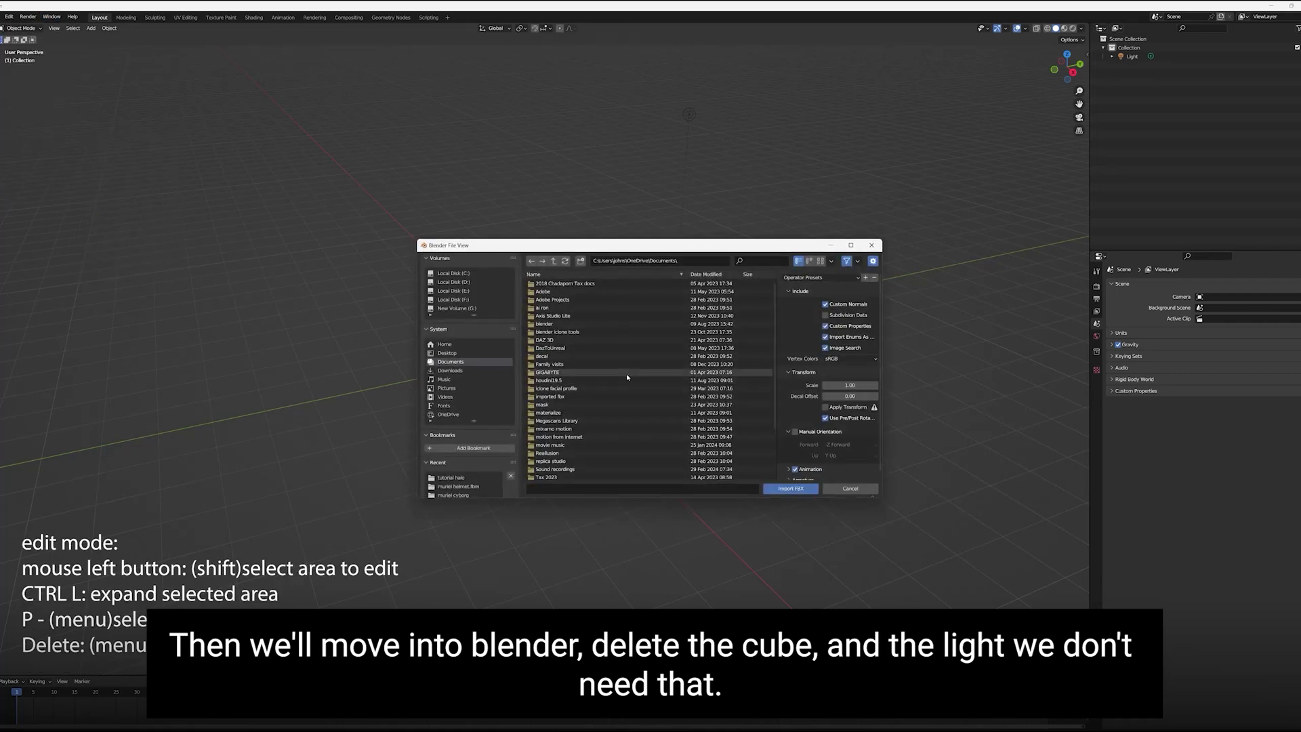
left_click(450, 477)
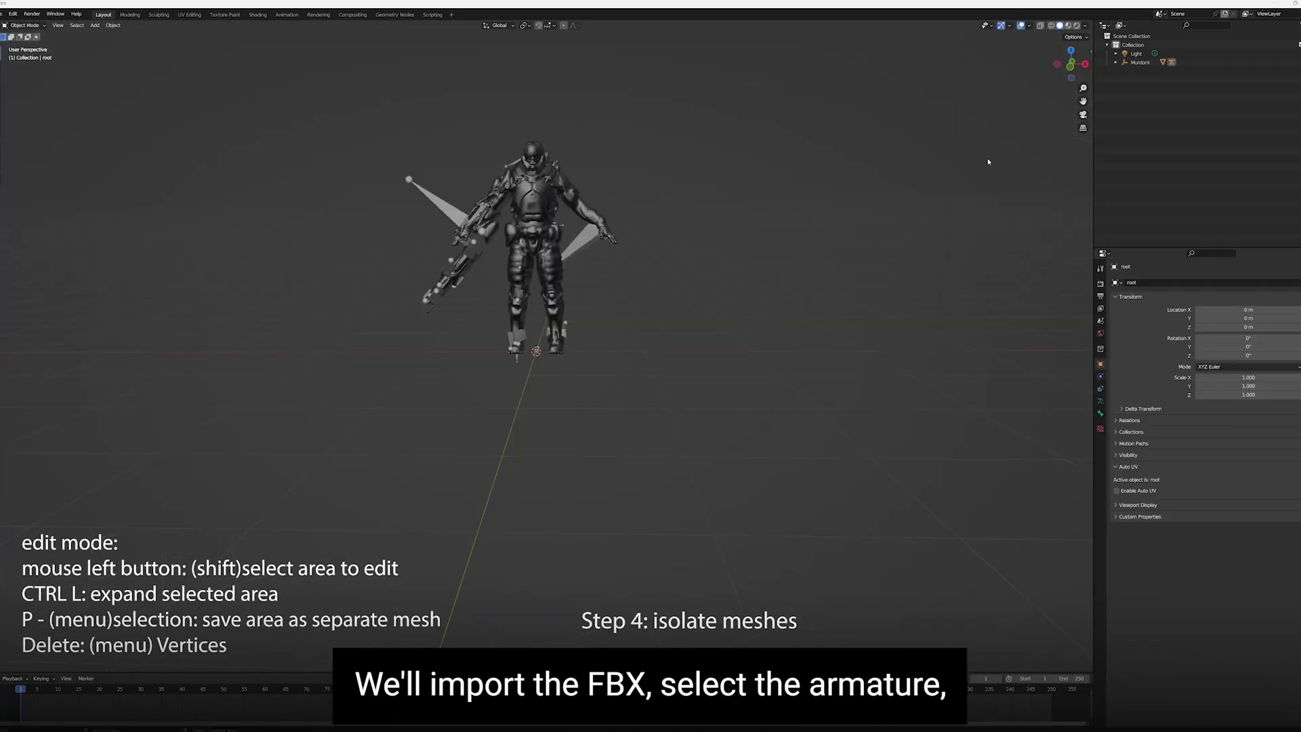
- Expand the Murdock hierarchy and hide its root armature so that only the character mesh shows
left_click(1116, 64)
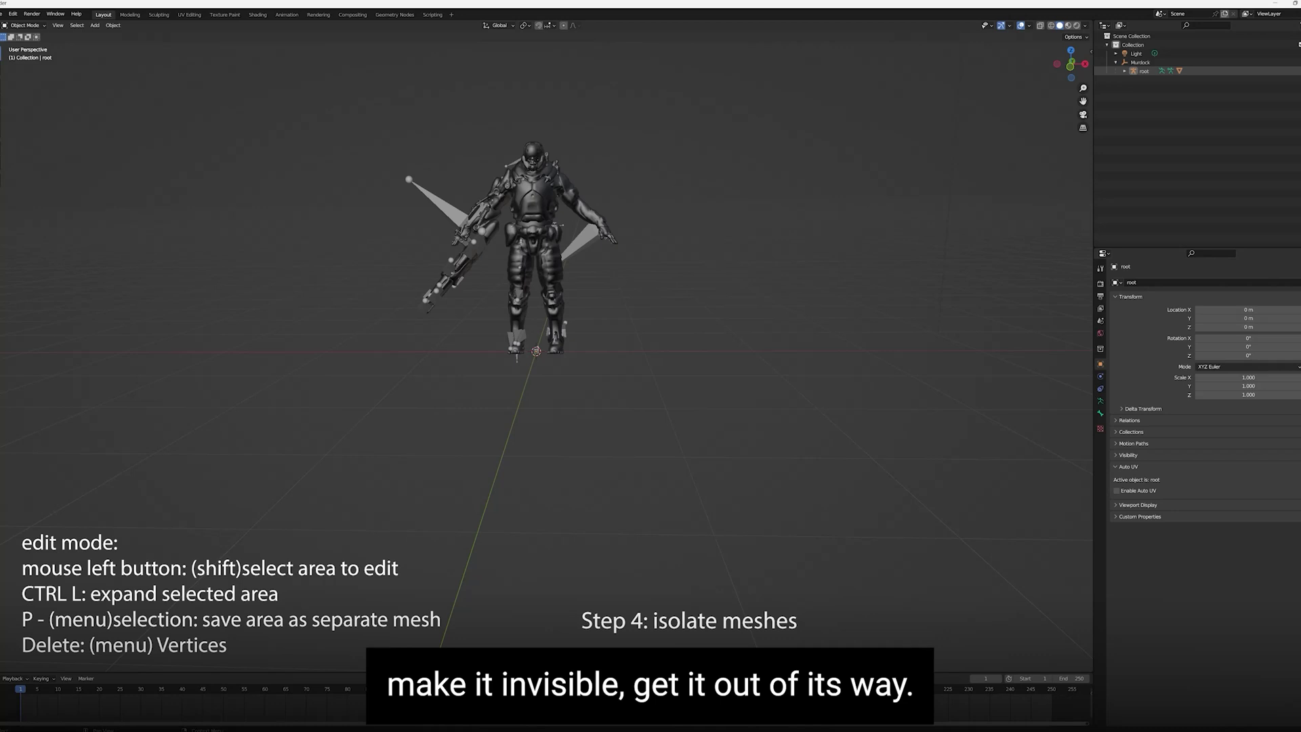
key("h")
scroll(553, 329, "up", 3)
middle_click_drag(552, 330, 426, 256)
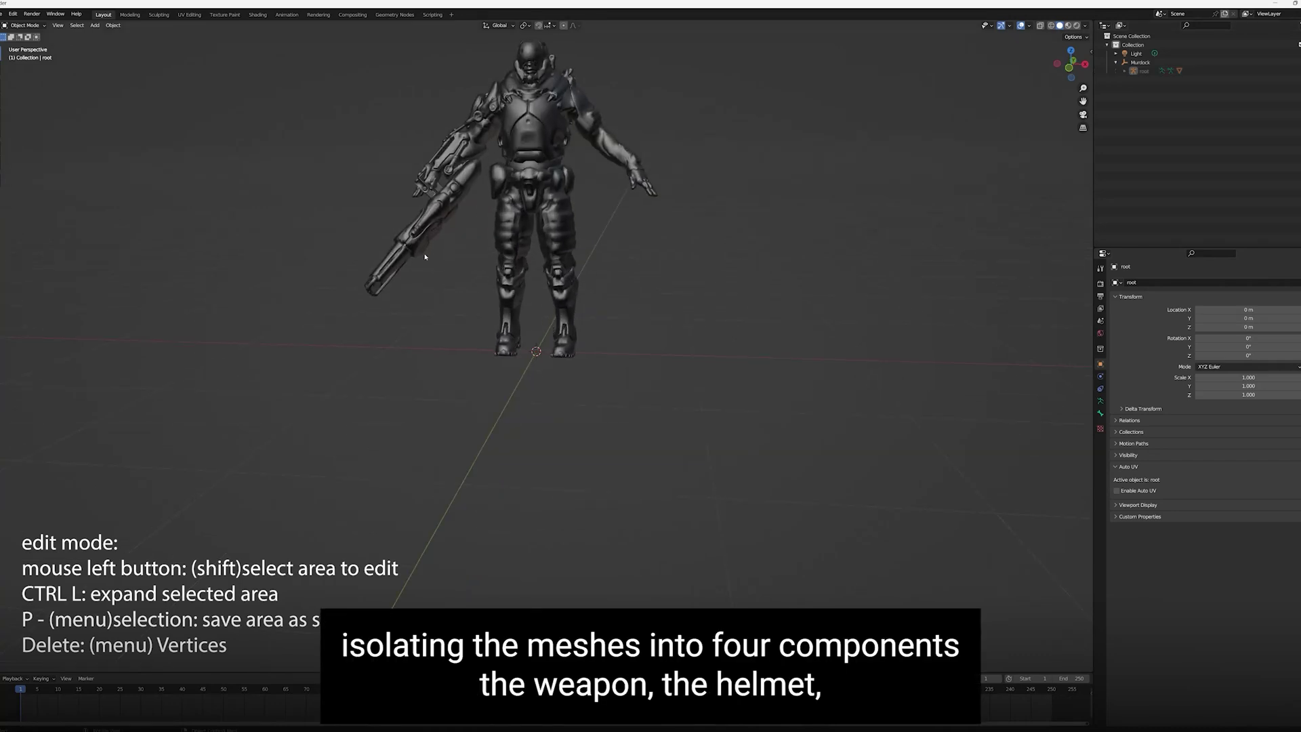
- In Edit Mode, select all linked geometry of the character's weapon and separate the selection into its own mesh
left_click(427, 211)
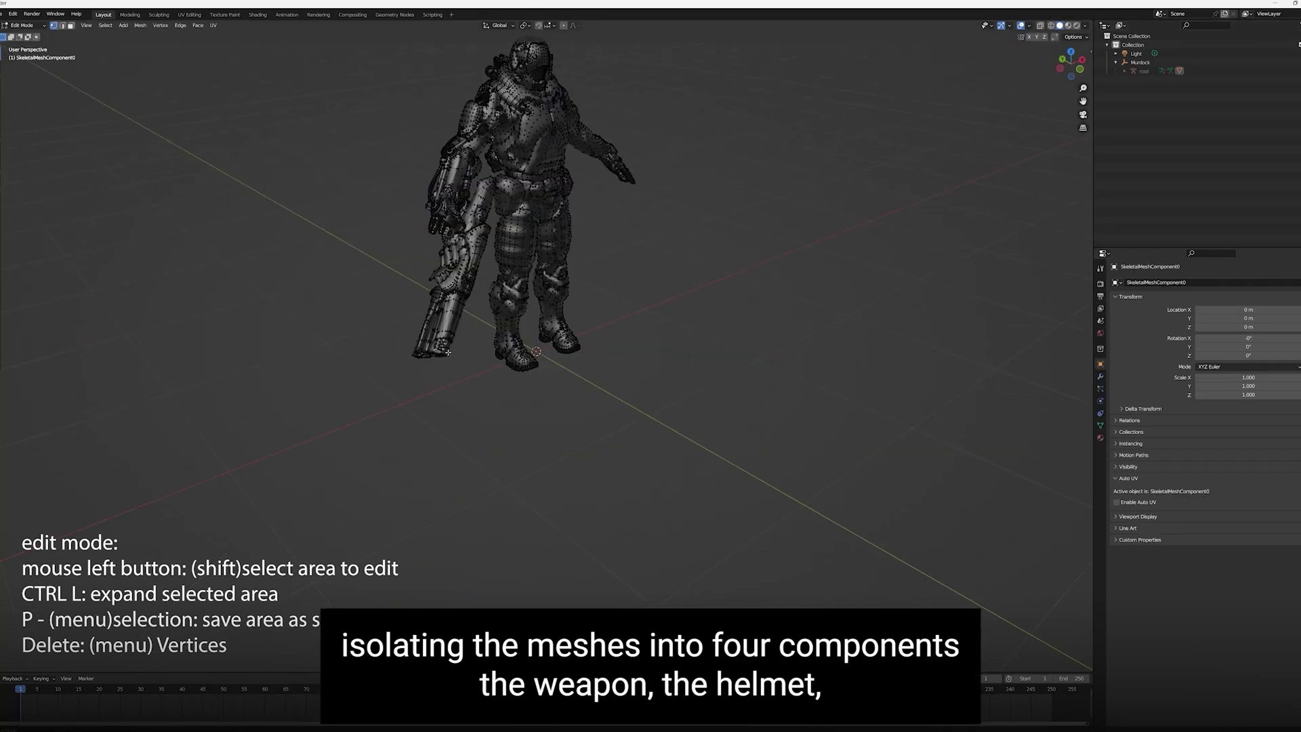
left_click(43, 26)
left_click(39, 45)
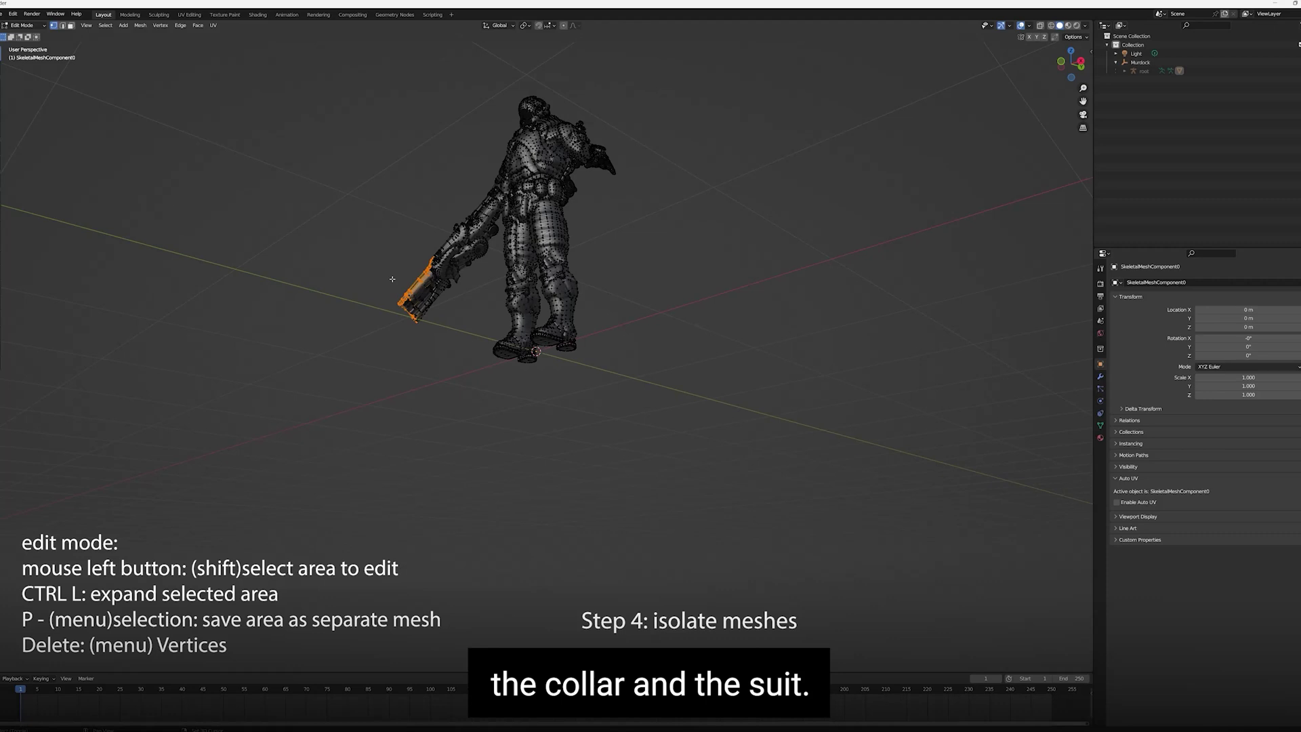
key("ctrl+l")
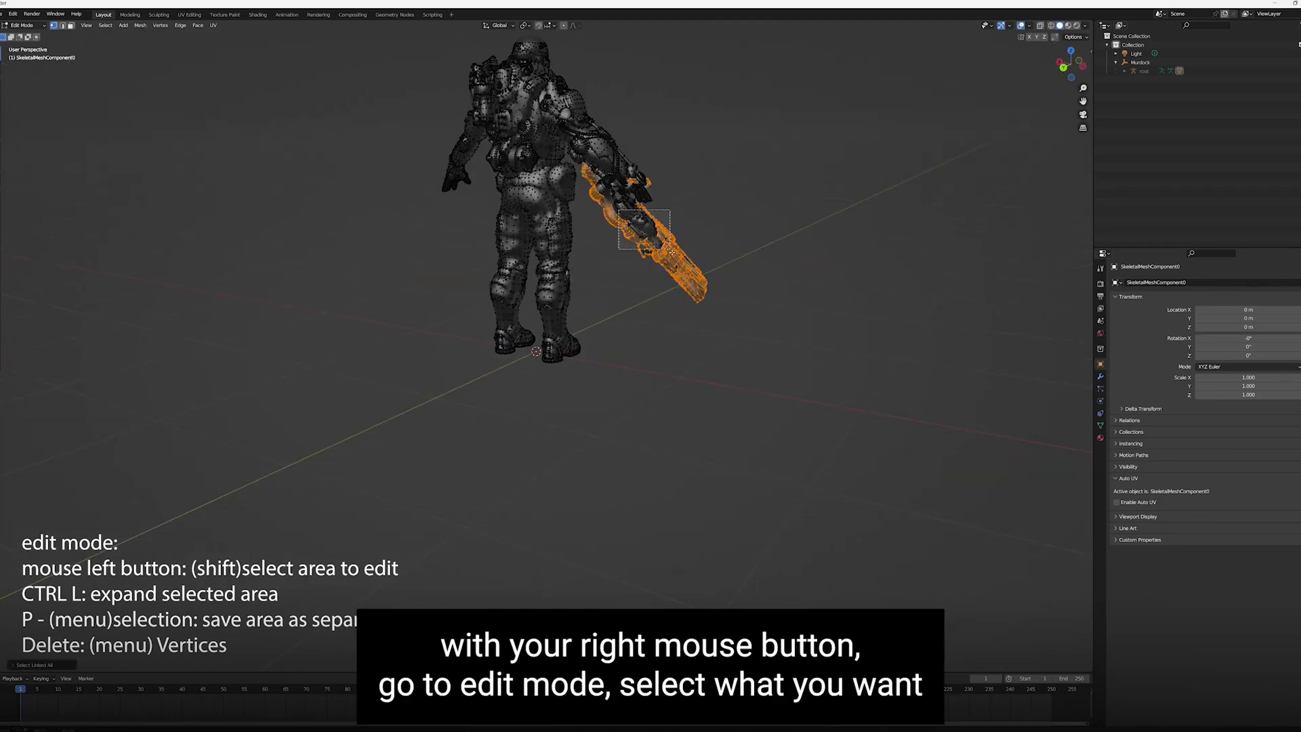
key("ctrl+l")
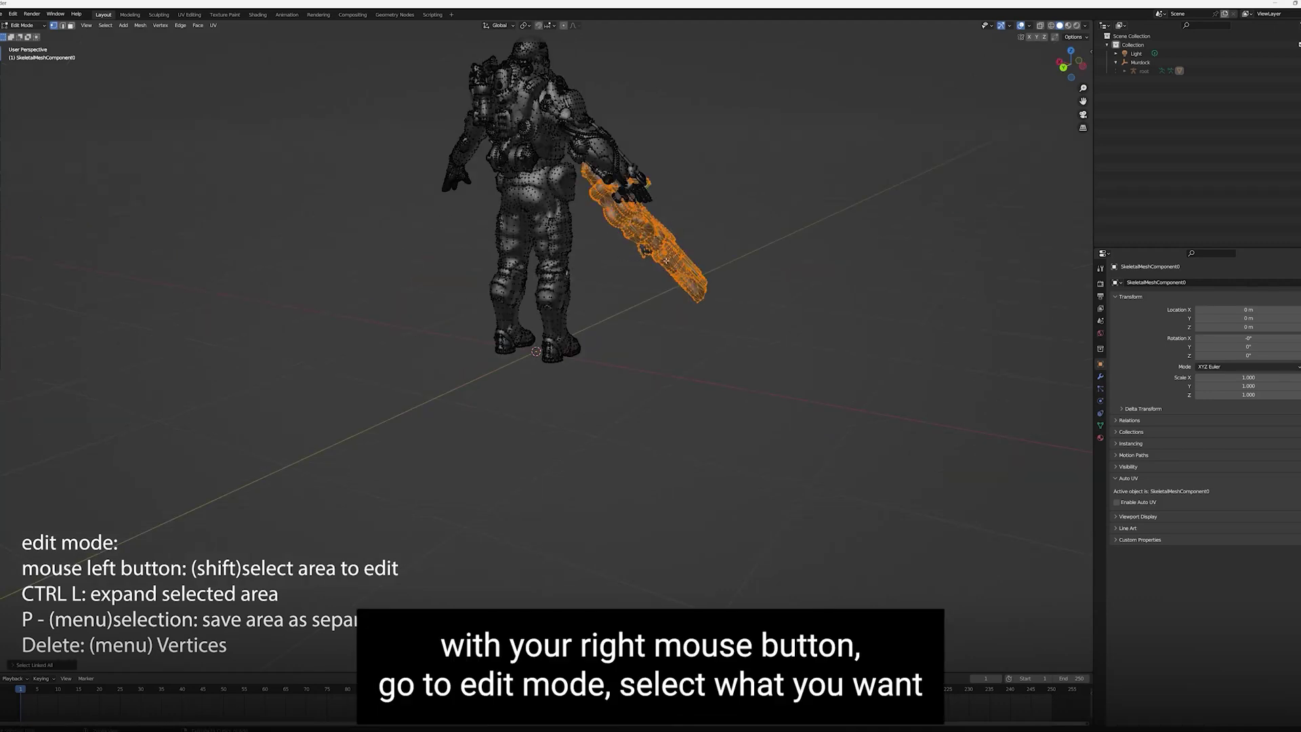
middle_click_drag(592, 296, 612, 200)
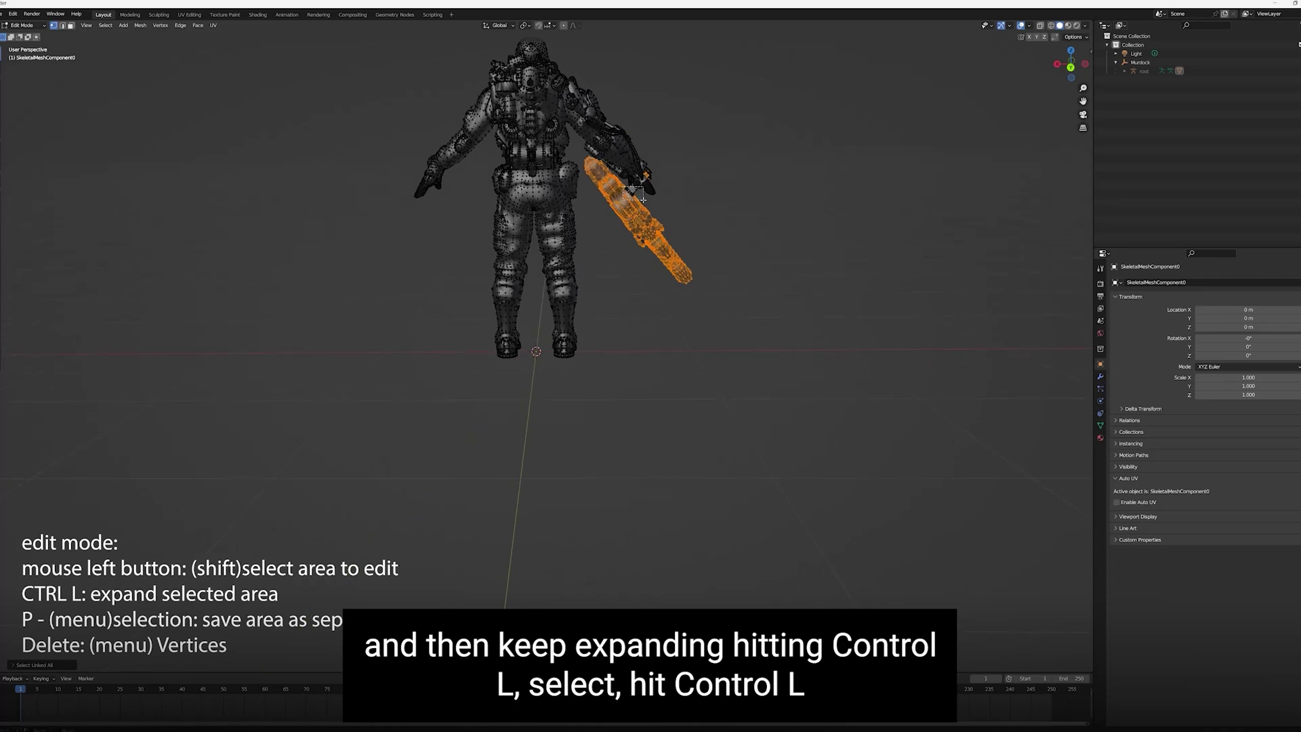
left_click_drag(642, 200, 644, 200, "shift")
key("ctrl+l")
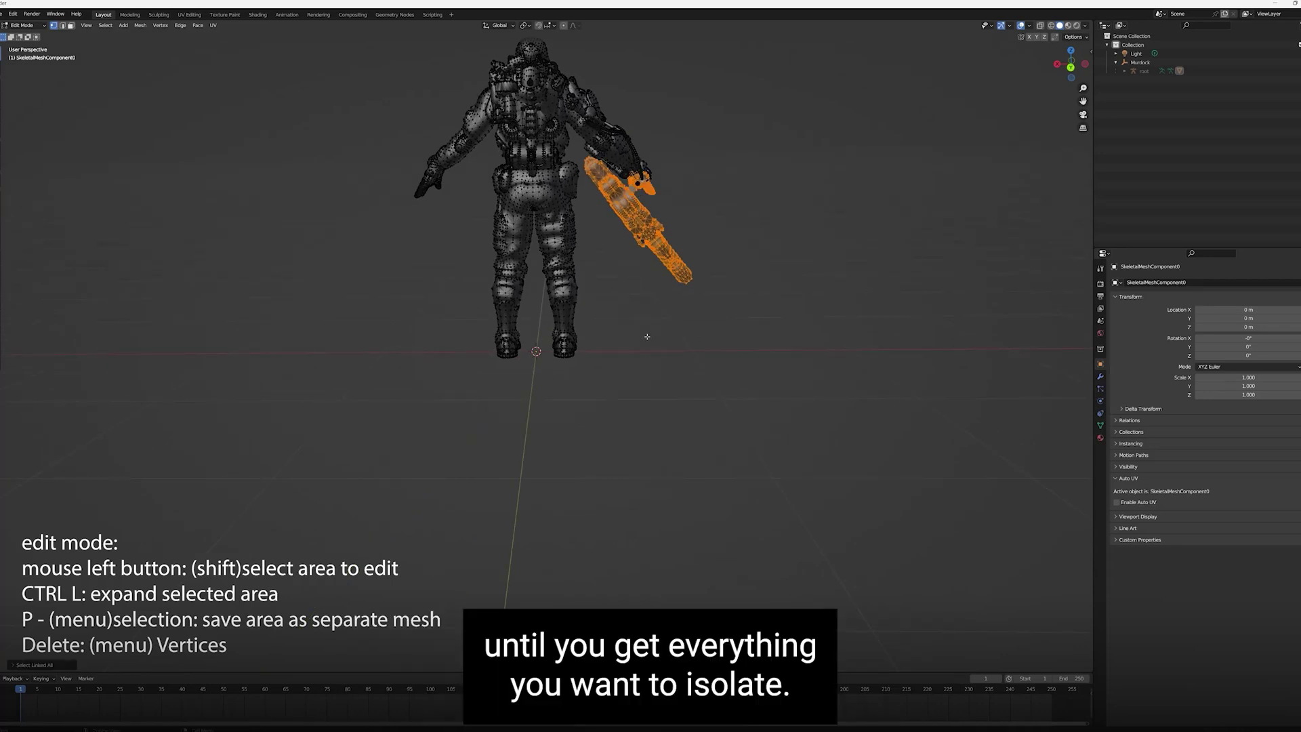
middle_click_drag(644, 199, 470, 335)
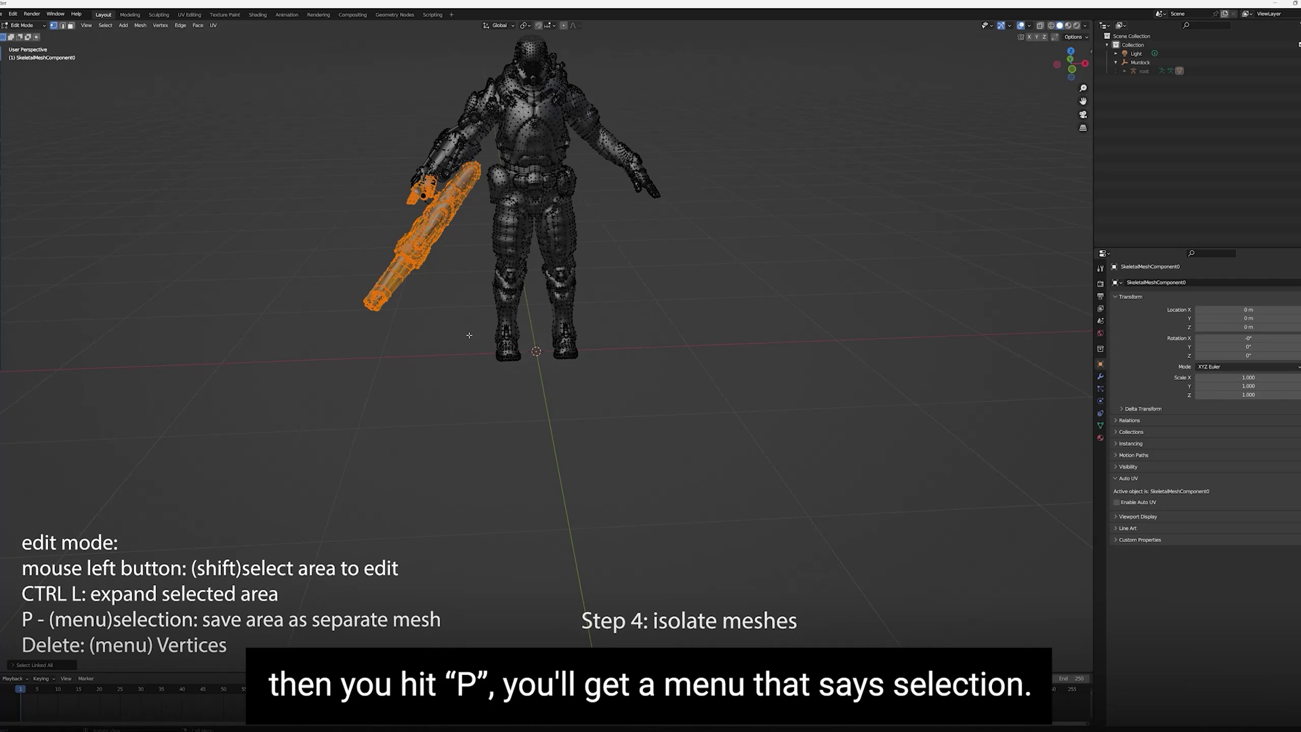
key("p")
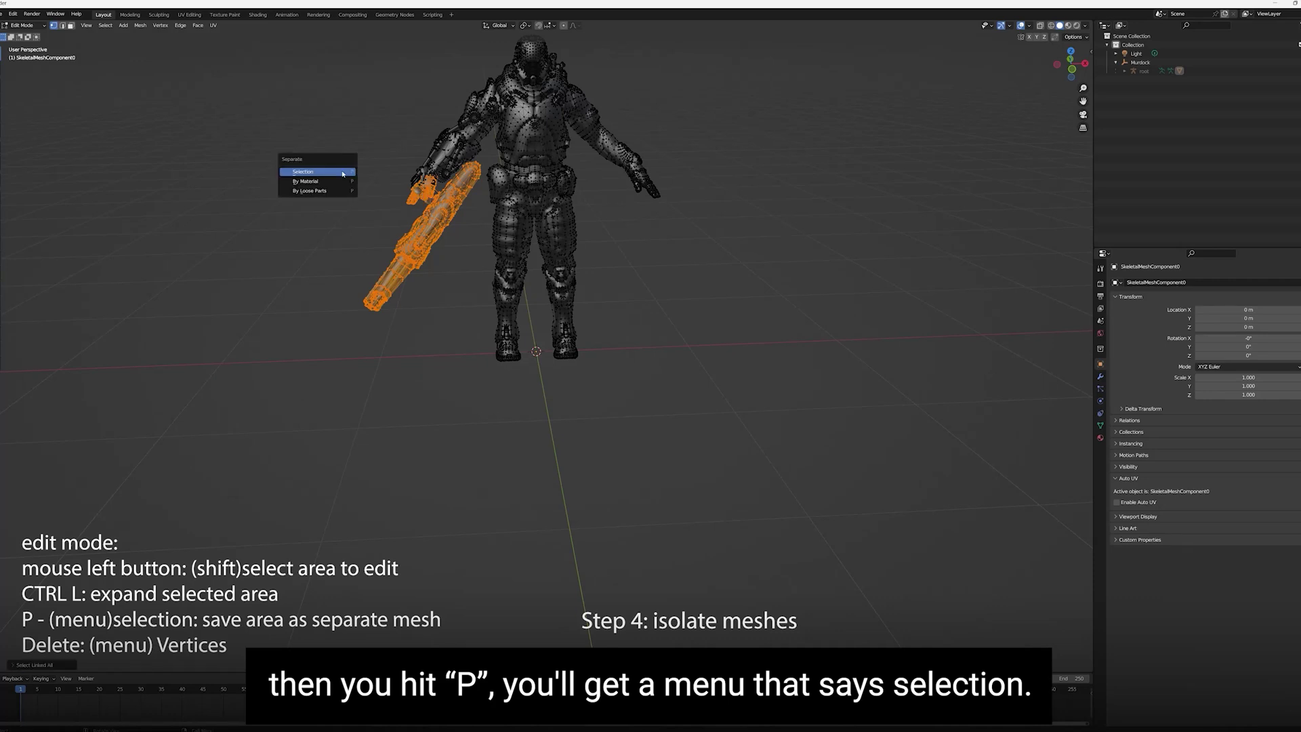
left_click(339, 175)
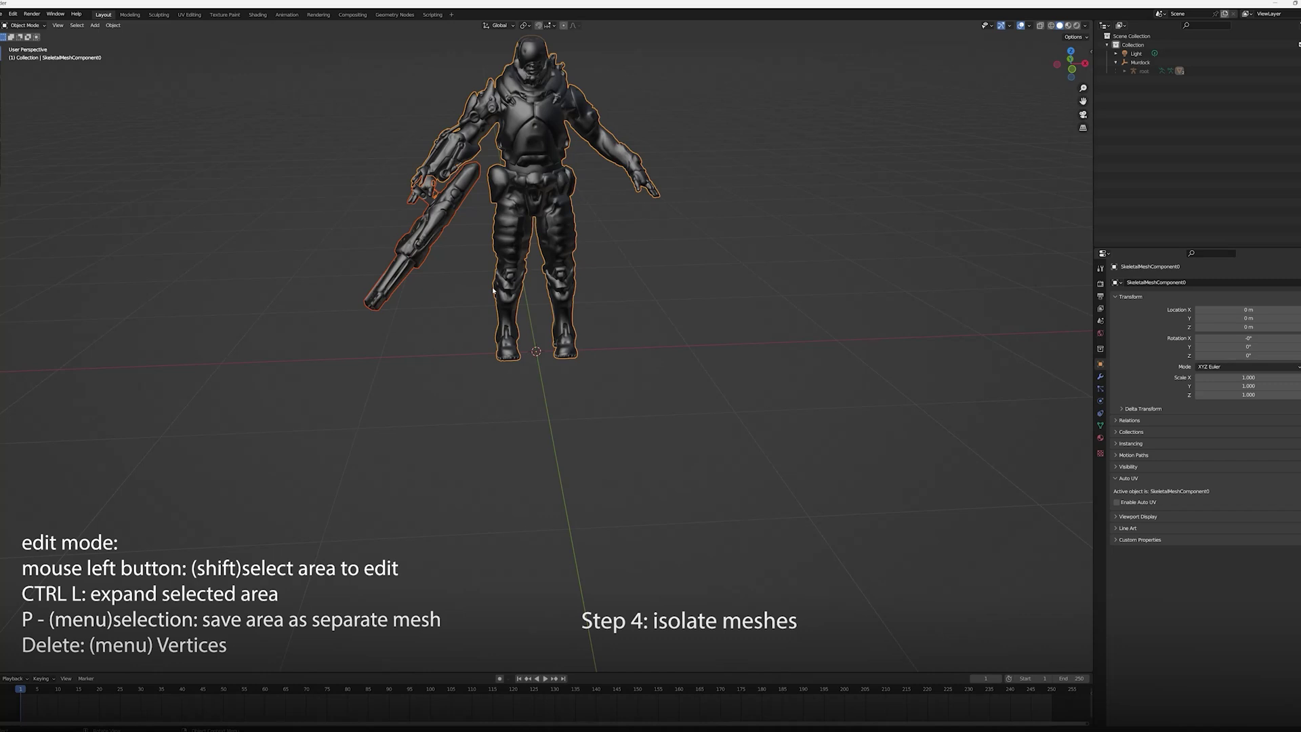
- Select the remaining inner weapon parts with their linked geometry and separate them from the character mesh
left_click_drag(389, 285, 463, 199)
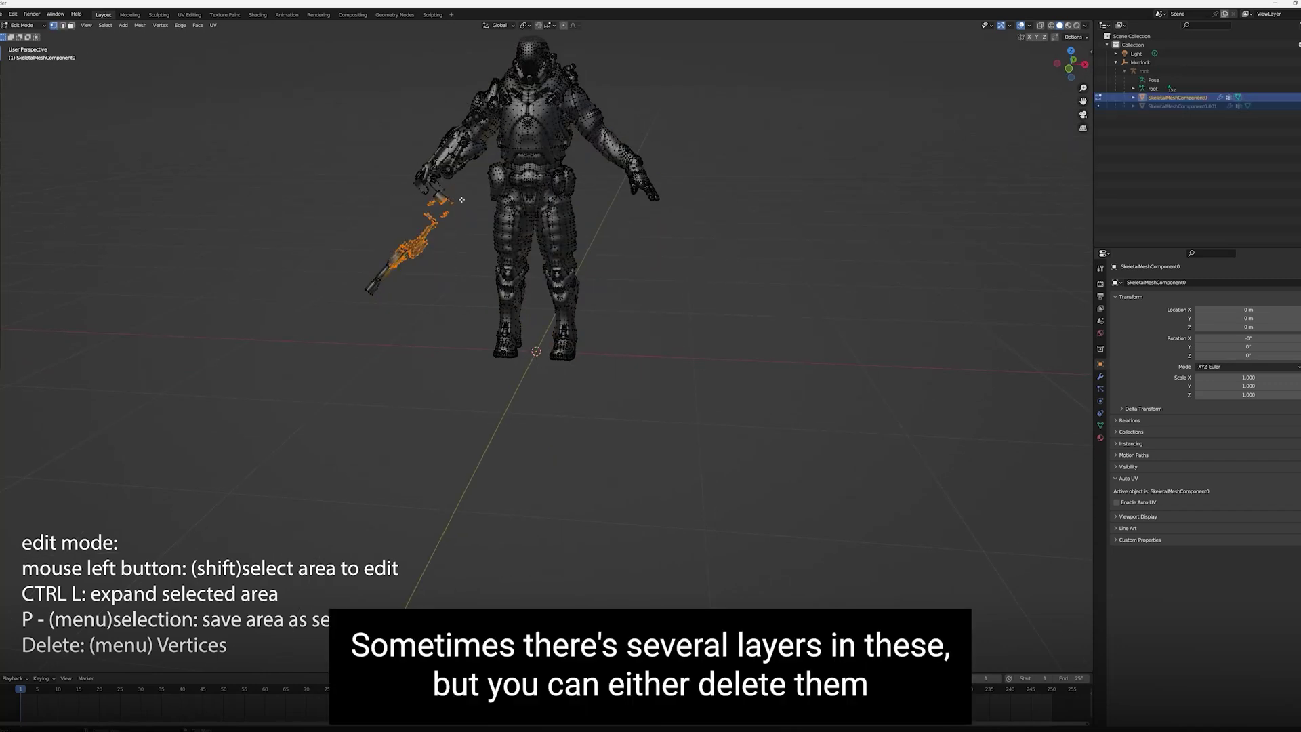
key("ctrl+l")
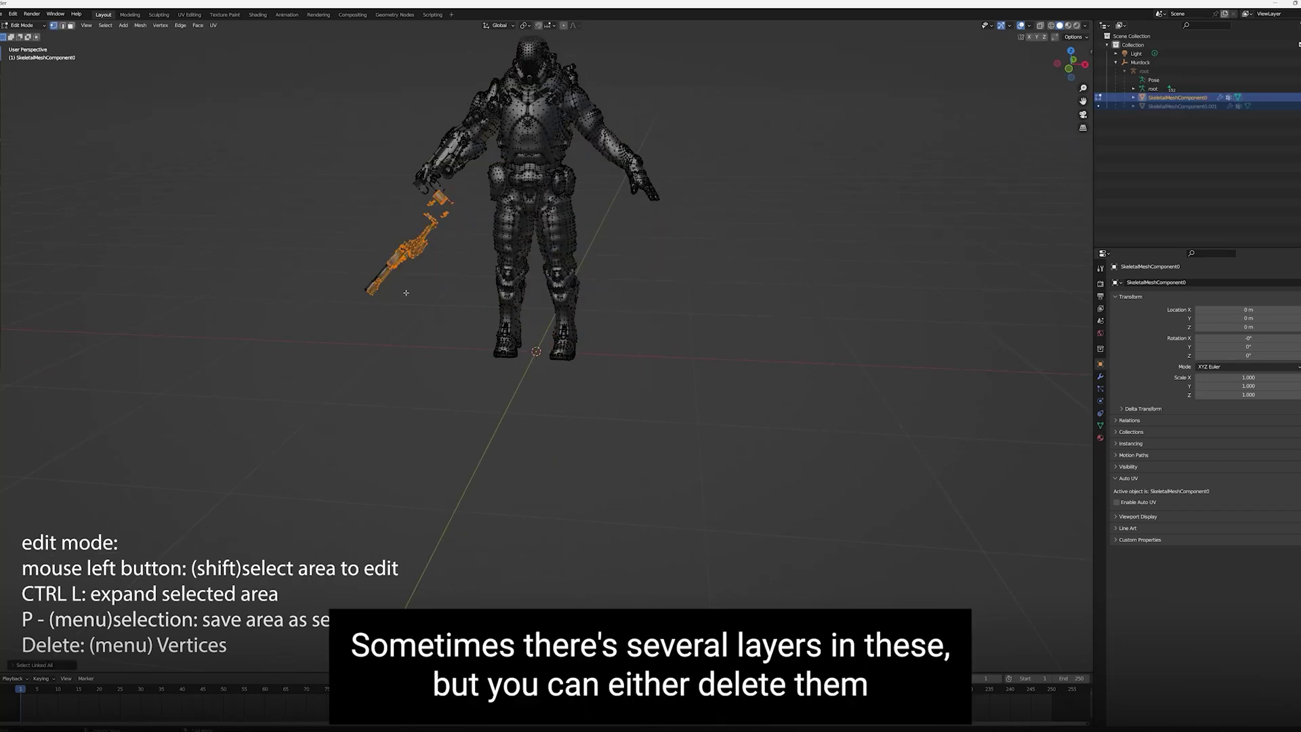
middle_click_drag(406, 293, 619, 290)
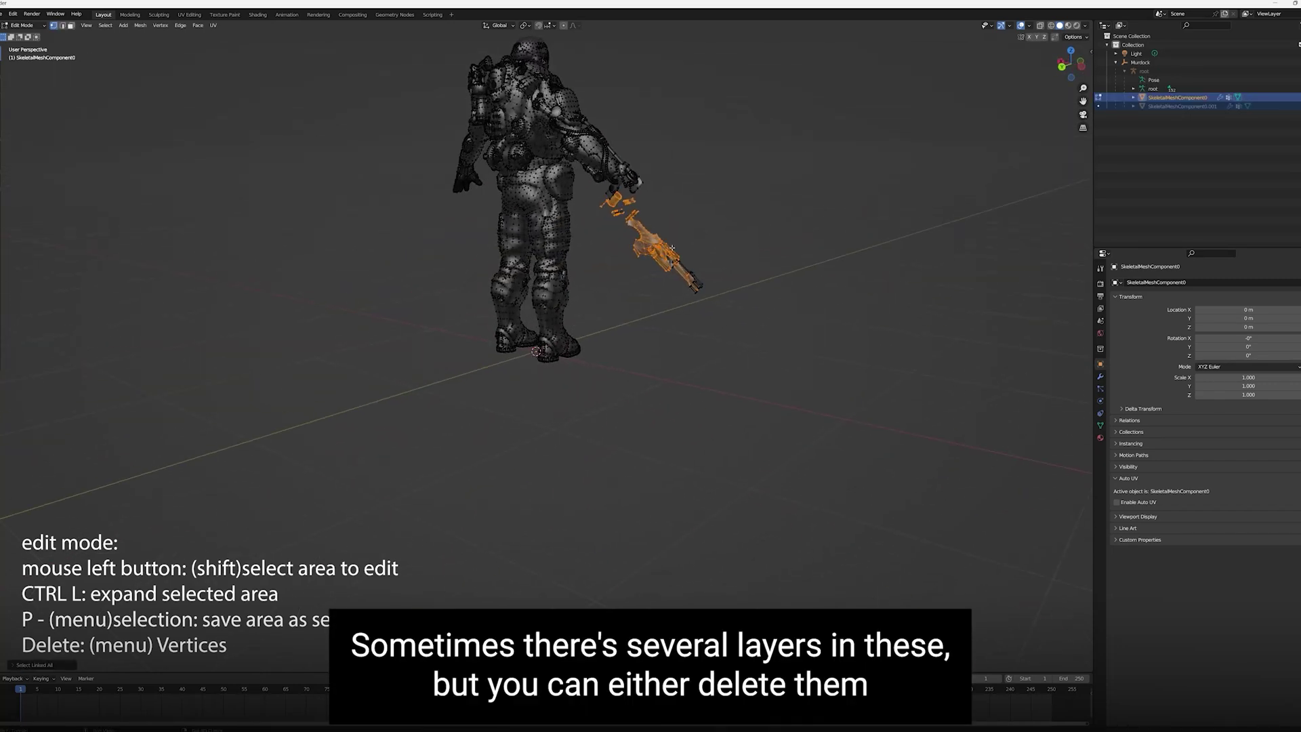
middle_click_drag(726, 313, 615, 188)
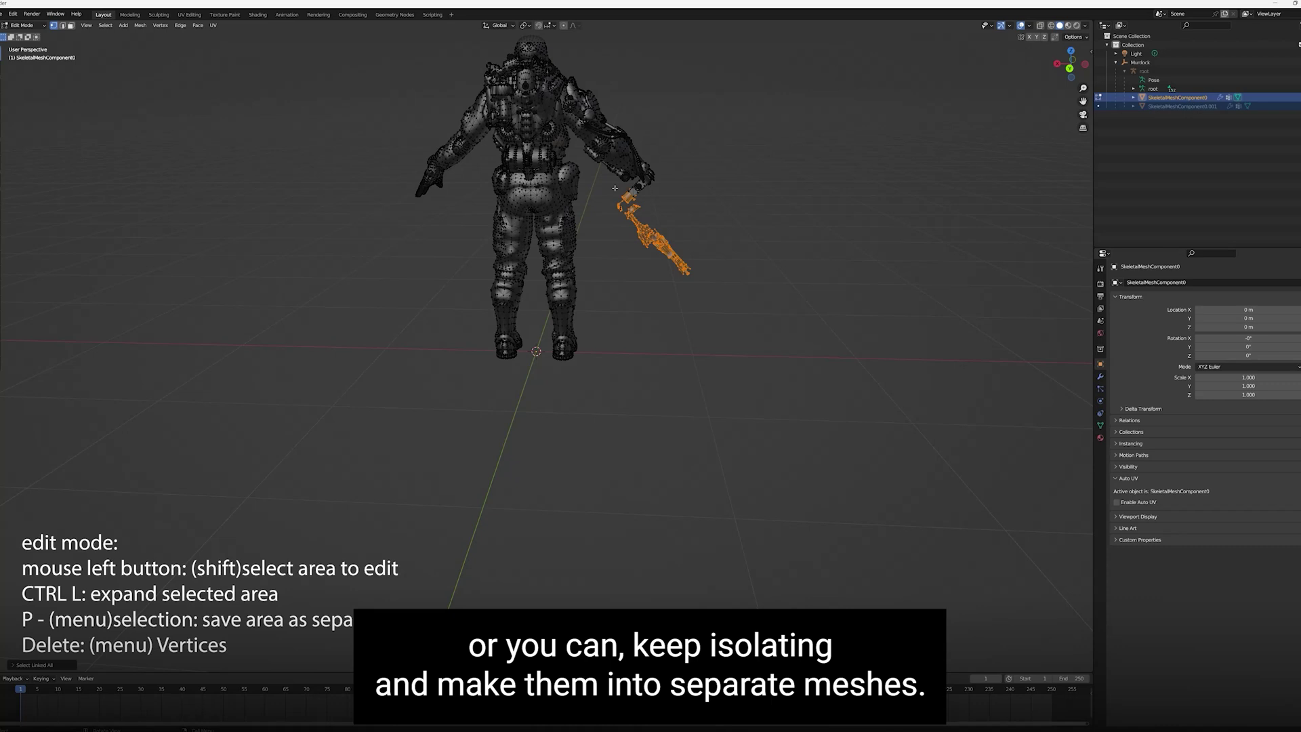
left_click_drag(652, 201, 652, 199, "shift")
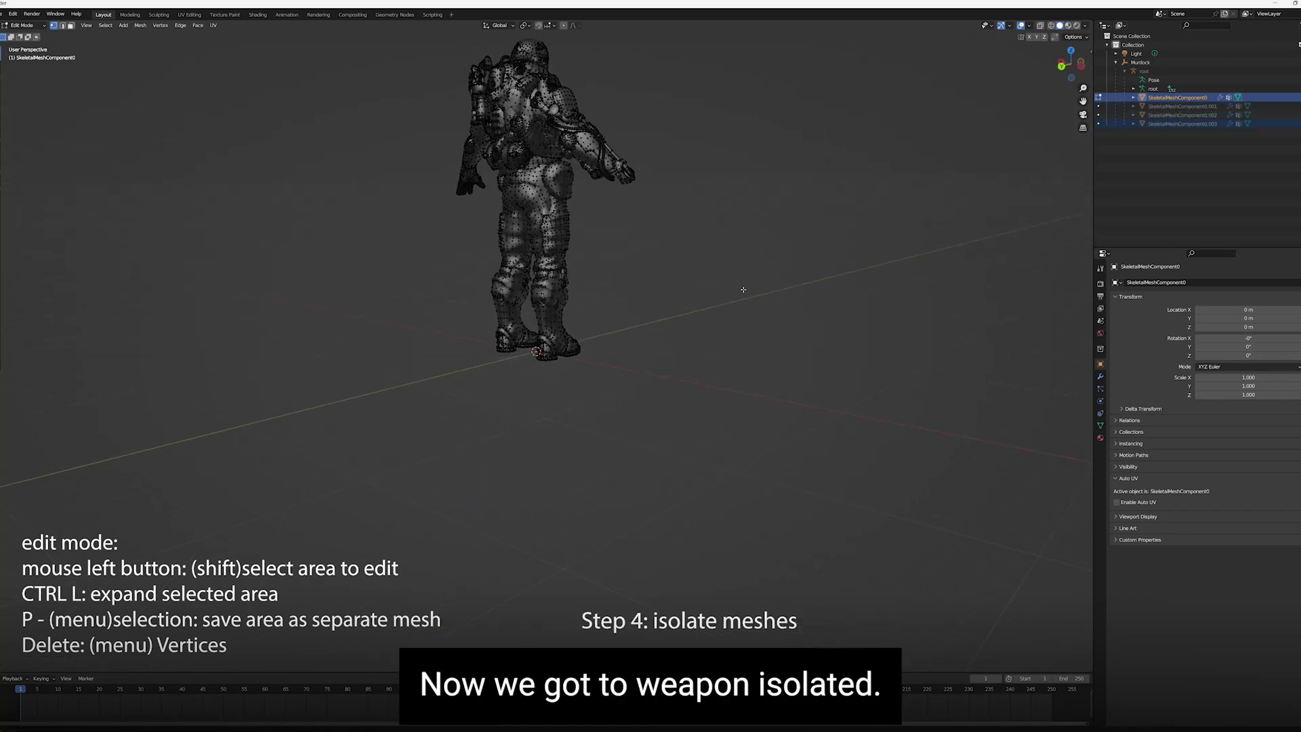
- Select the glove pieces on the hand that held the weapon and separate them from the suit mesh
middle_click_drag(627, 203, 644, 205)
left_click(627, 188)
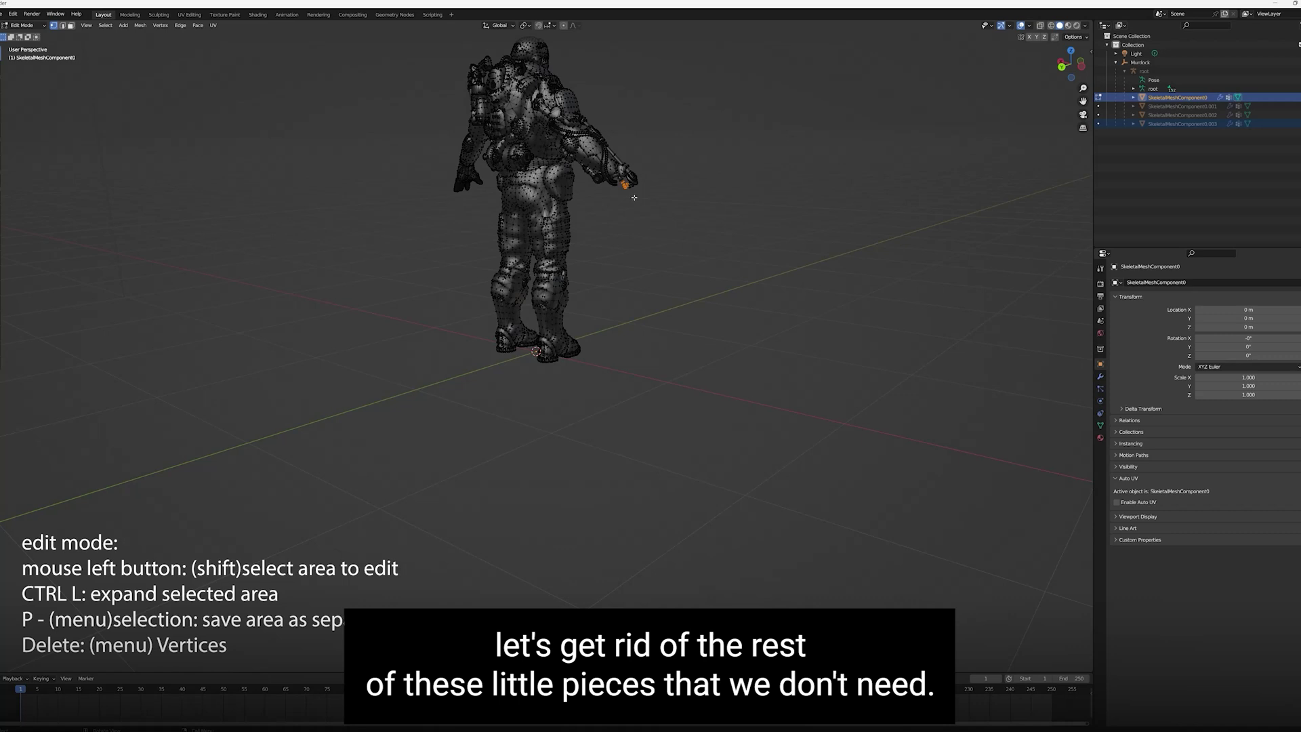
middle_click_drag(661, 283, 512, 254)
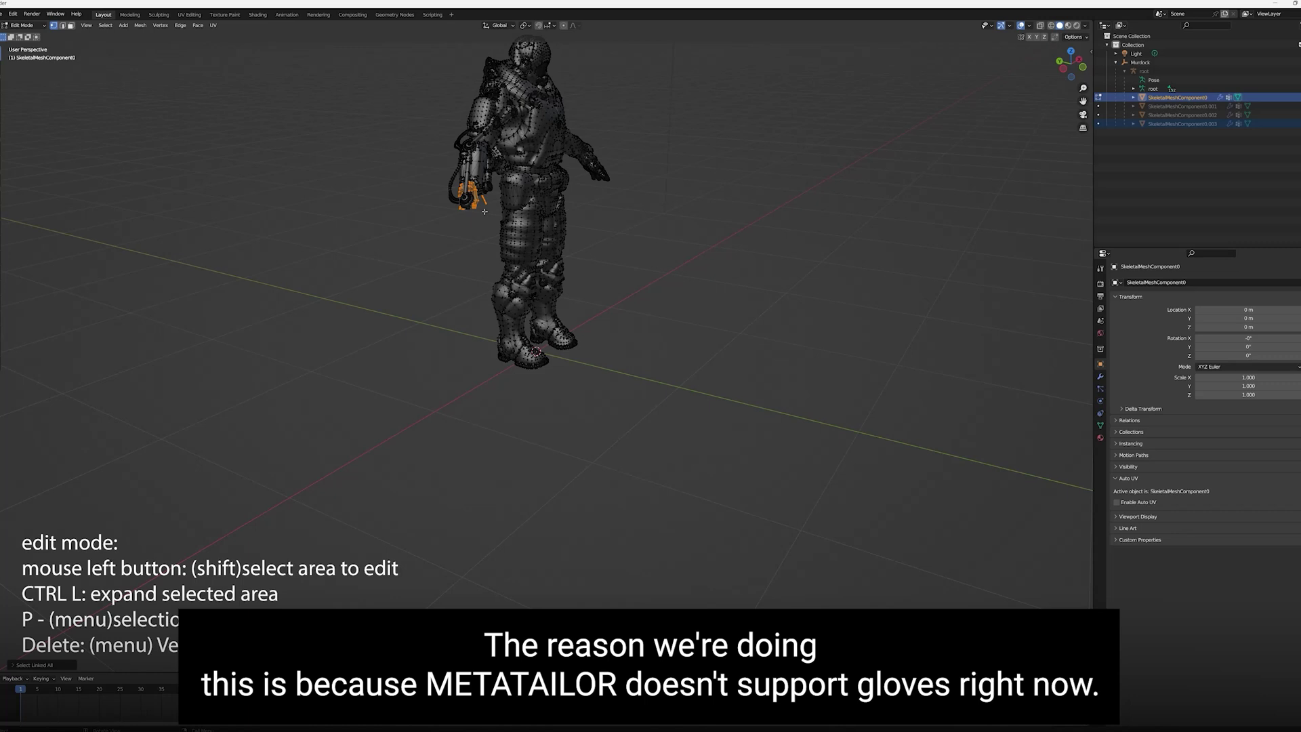
middle_click_drag(485, 211, 454, 224)
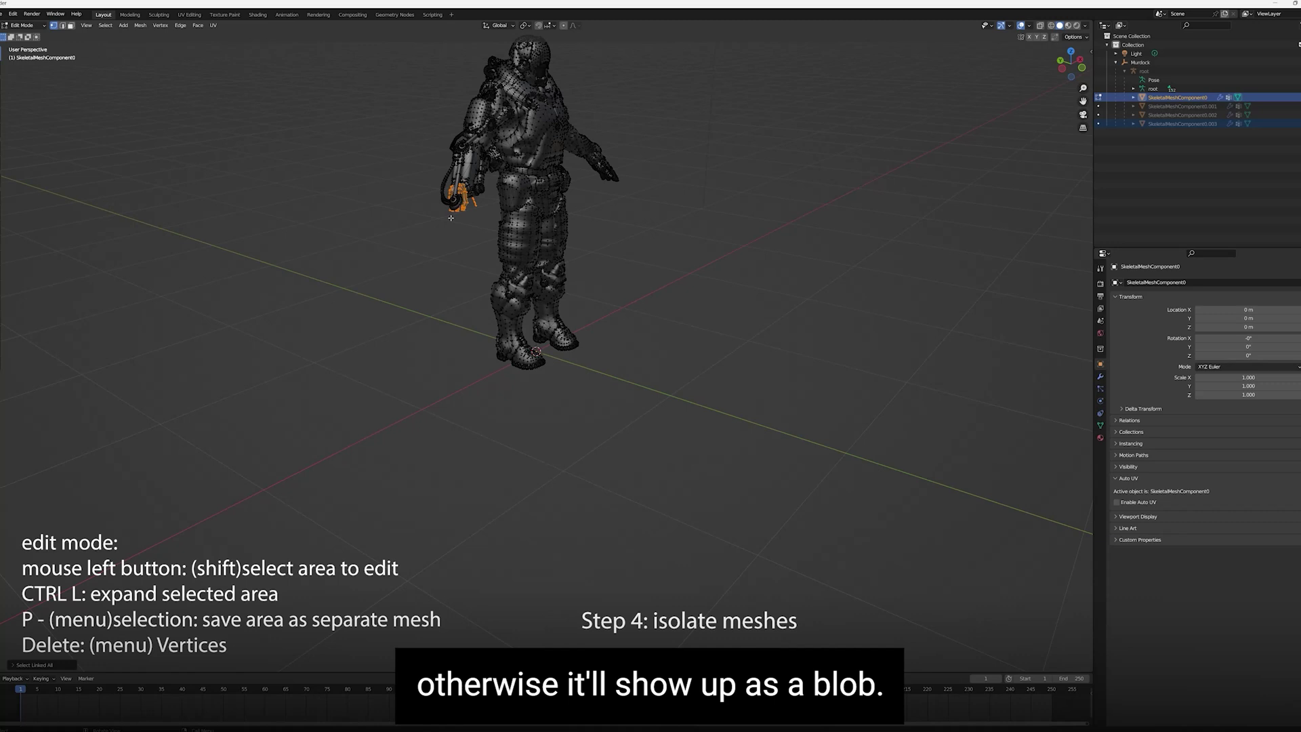
key("p")
left_click(448, 216)
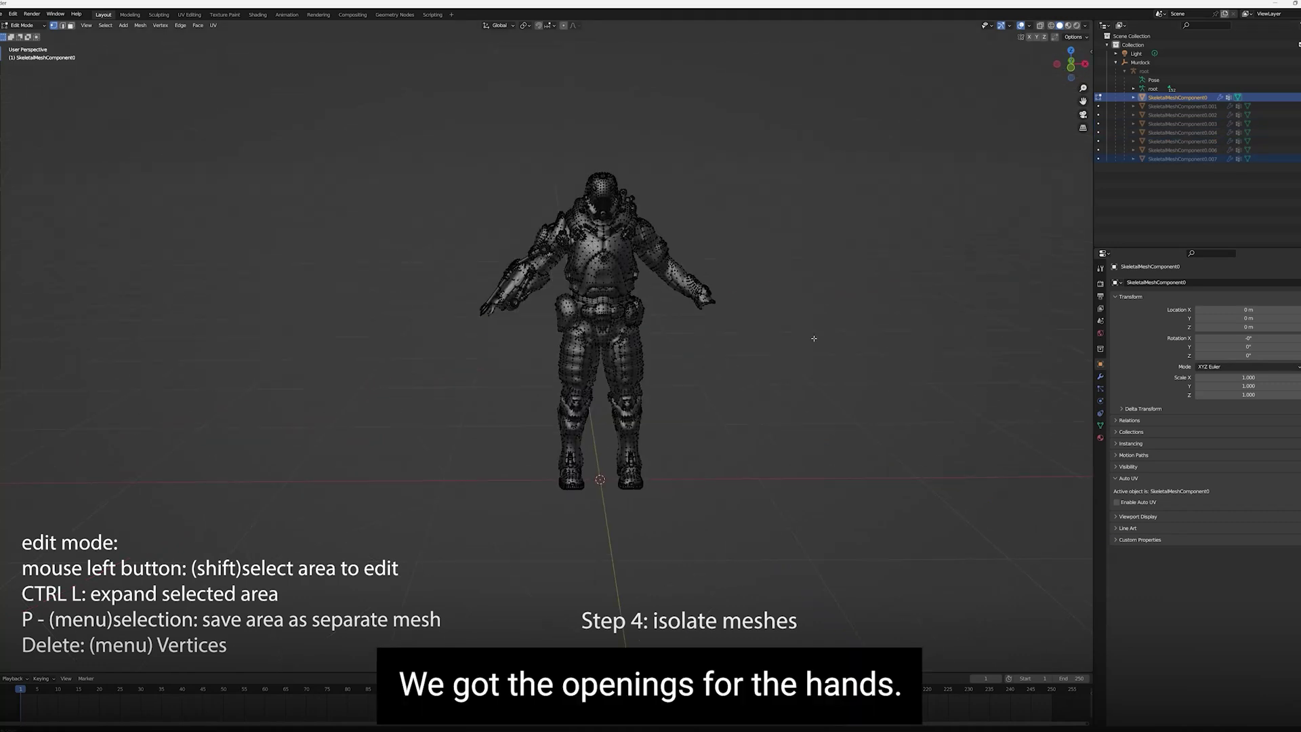
- Select the helmet with all its linked geometry and separate it from the suit into its own mesh
middle_click_drag(814, 338, 808, 340)
left_click_drag(583, 186, 604, 202)
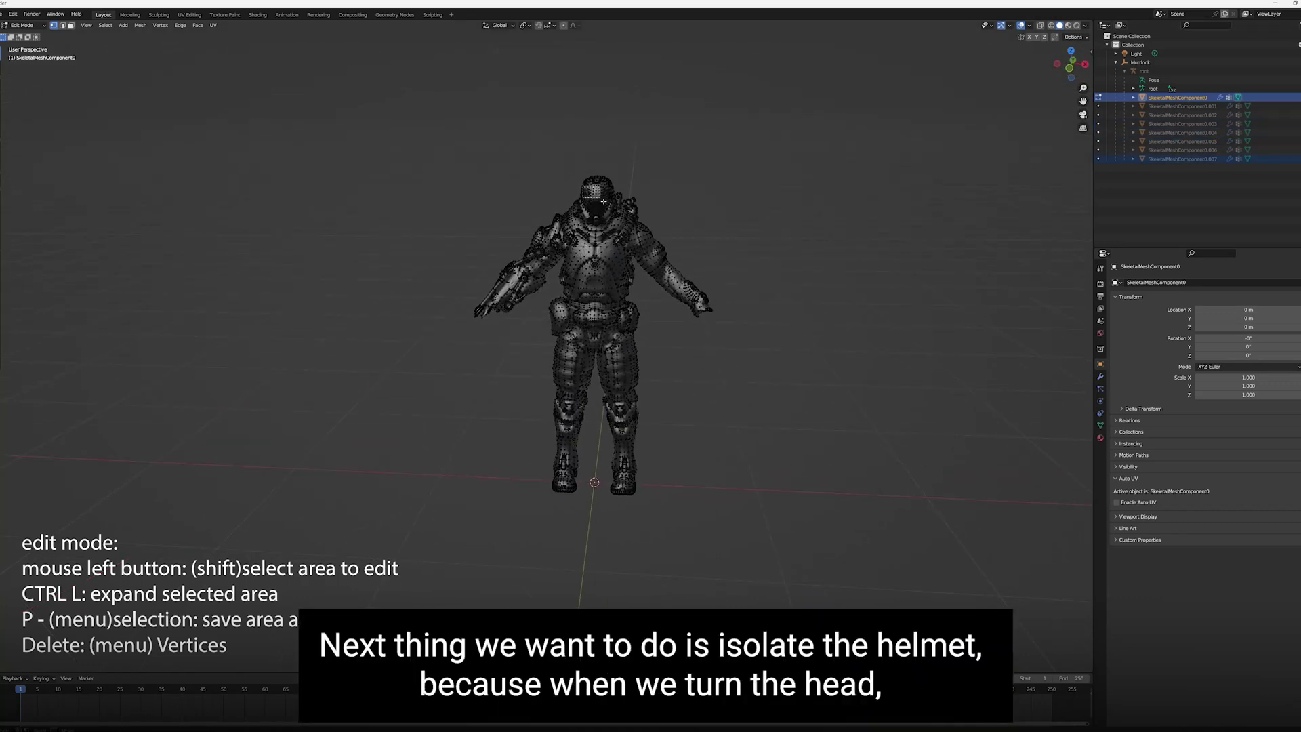
key("ctrl+l")
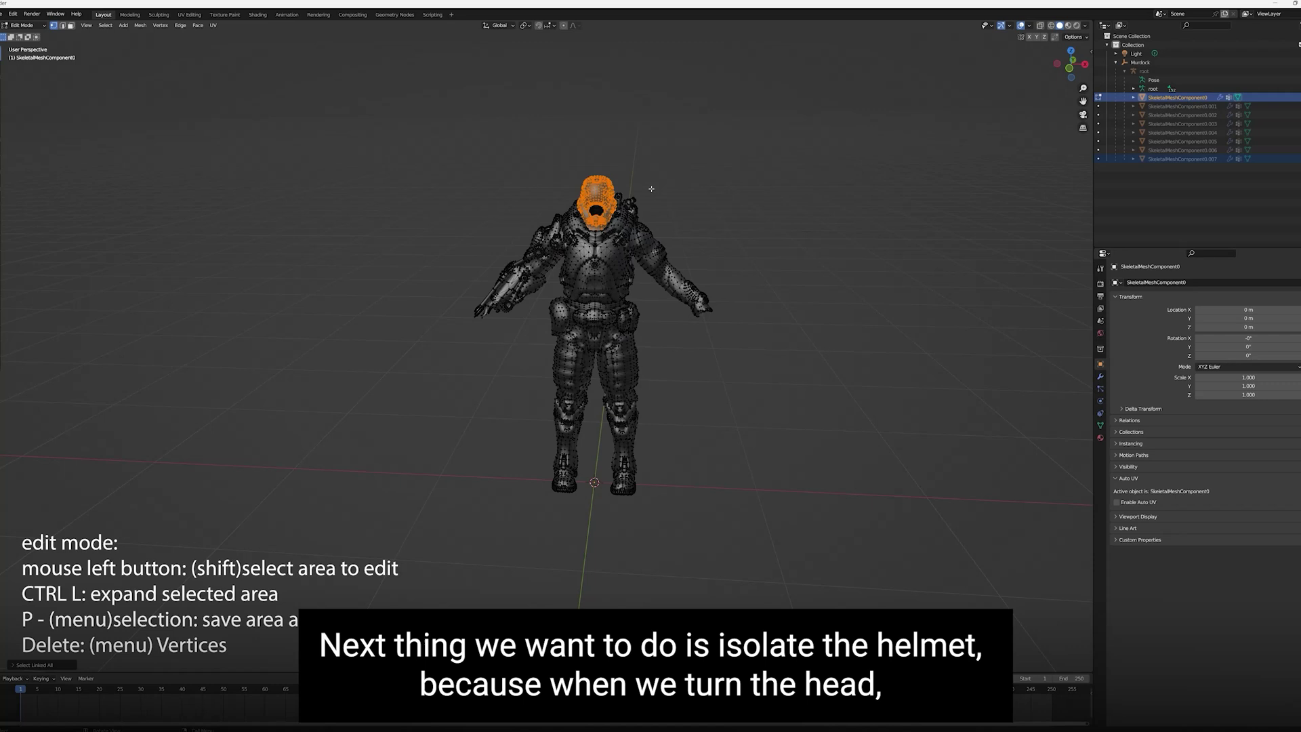
middle_click_drag(652, 189, 542, 203)
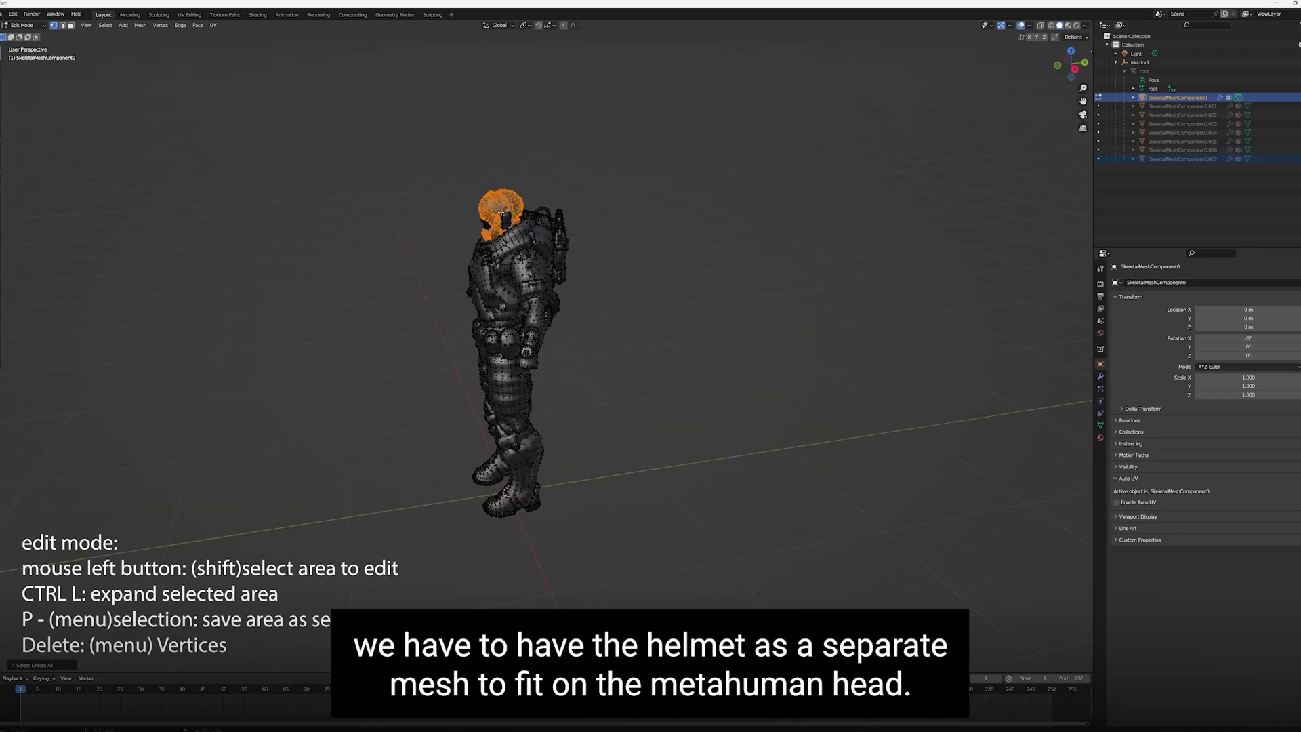
middle_click_drag(631, 215, 729, 263)
key("p")
left_click(730, 264)
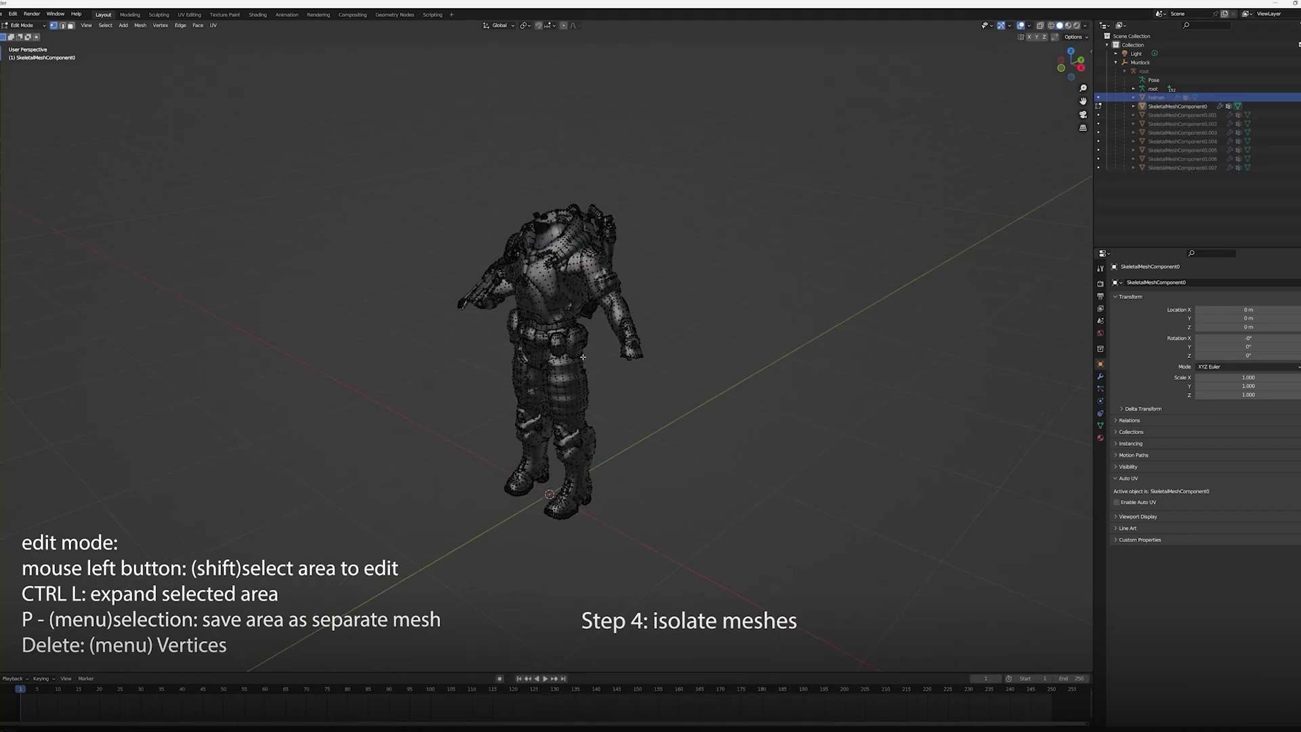
- Delete the vertices of the leftover mouth and eyeballs above the suit's collar opening, then return to Object Mode
middle_click_drag(583, 326, 446, 228)
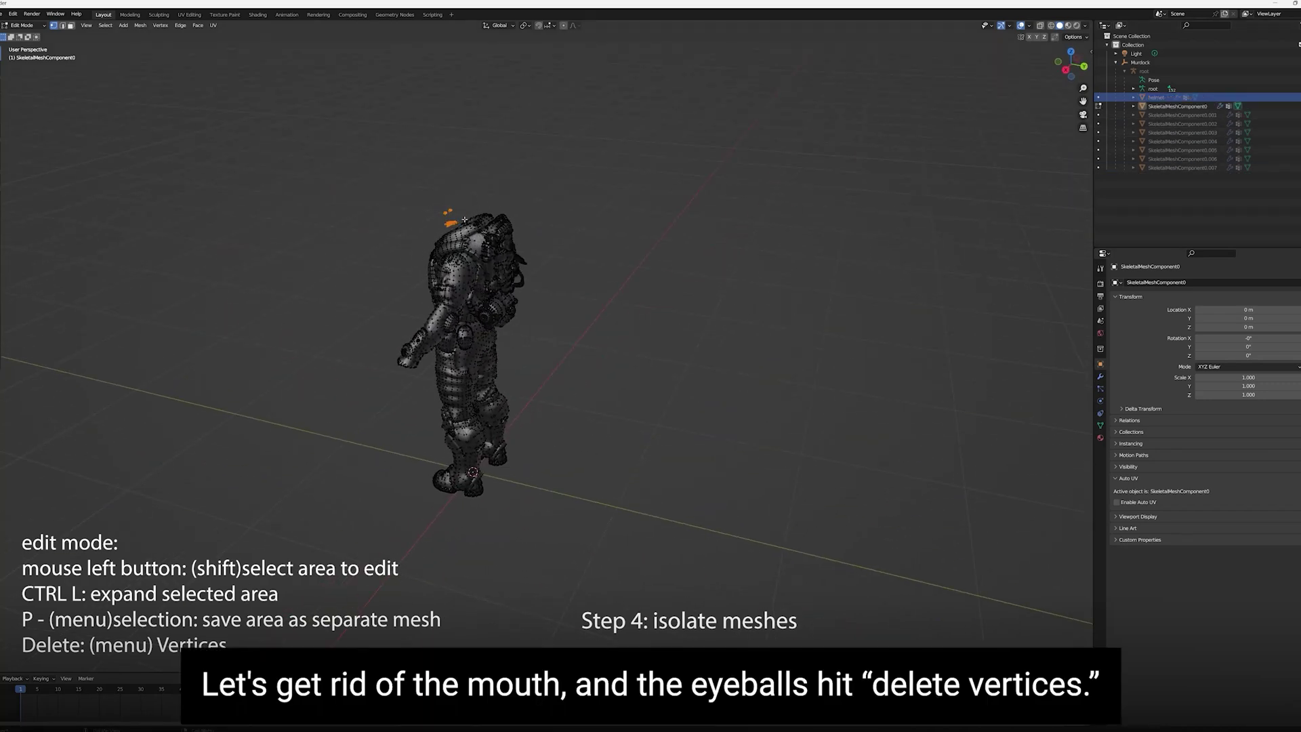
key("Delete")
left_click(475, 197)
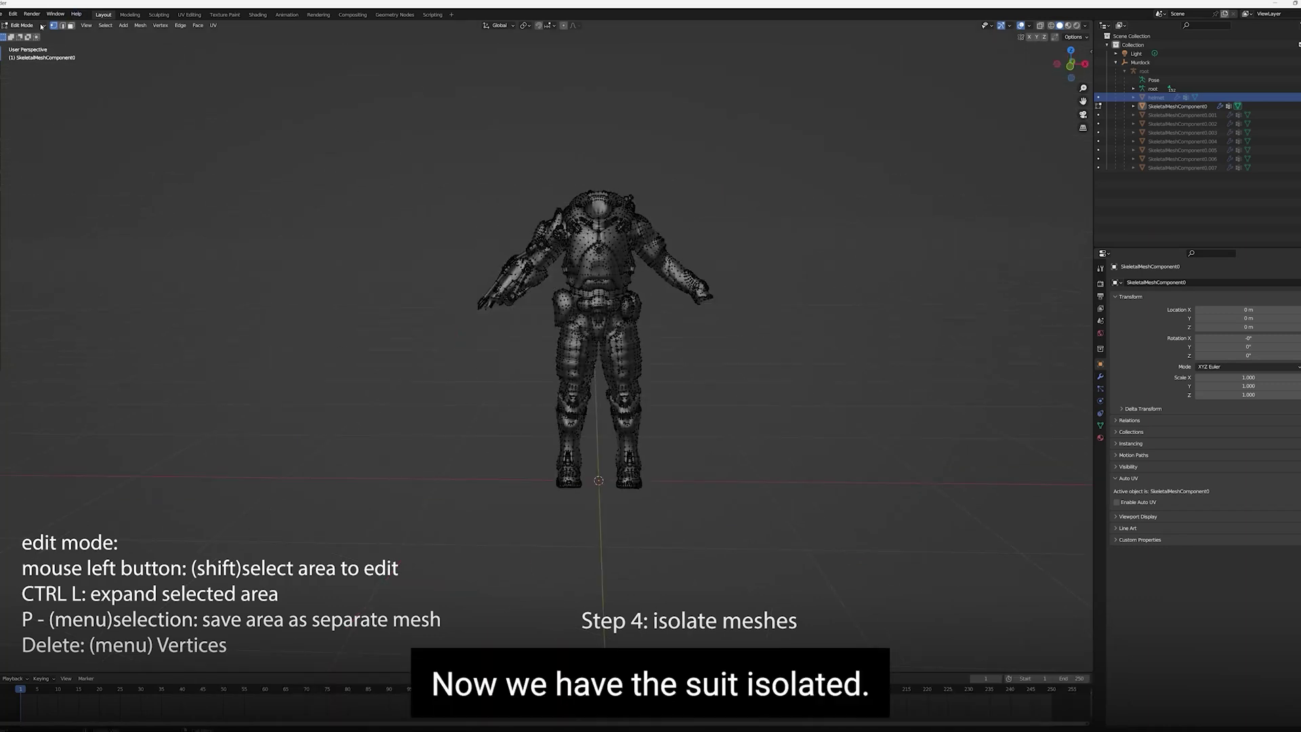
key("Tab")
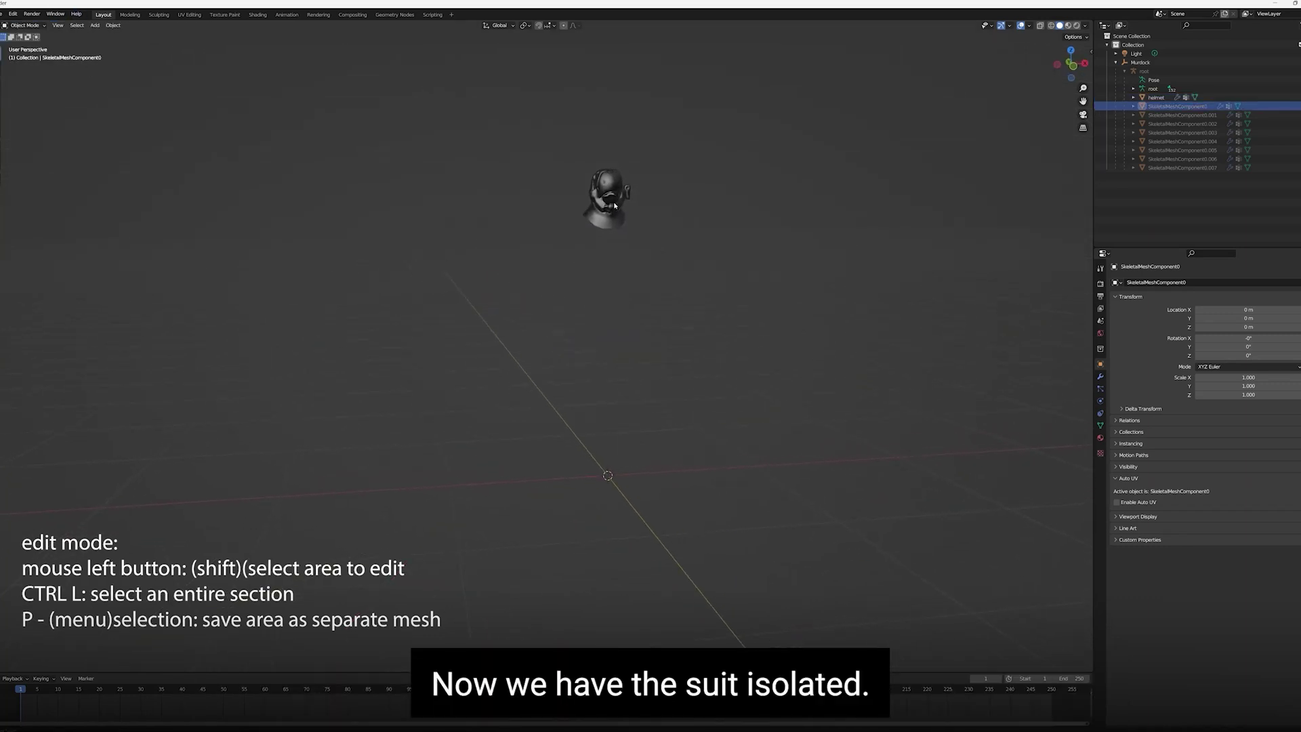
- Open the helmet mesh in Edit Mode and select the first vertices of the collar beneath it
middle_click_drag(642, 206, 618, 197)
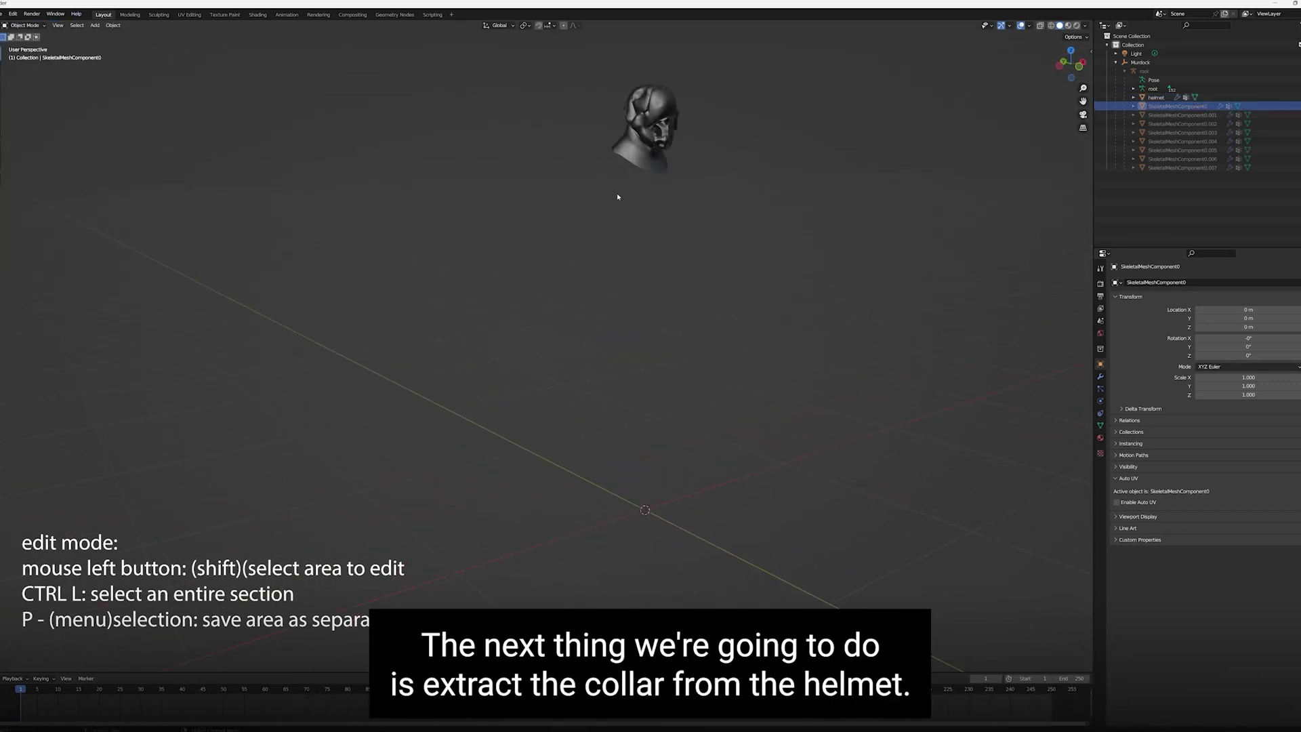
left_click(639, 113)
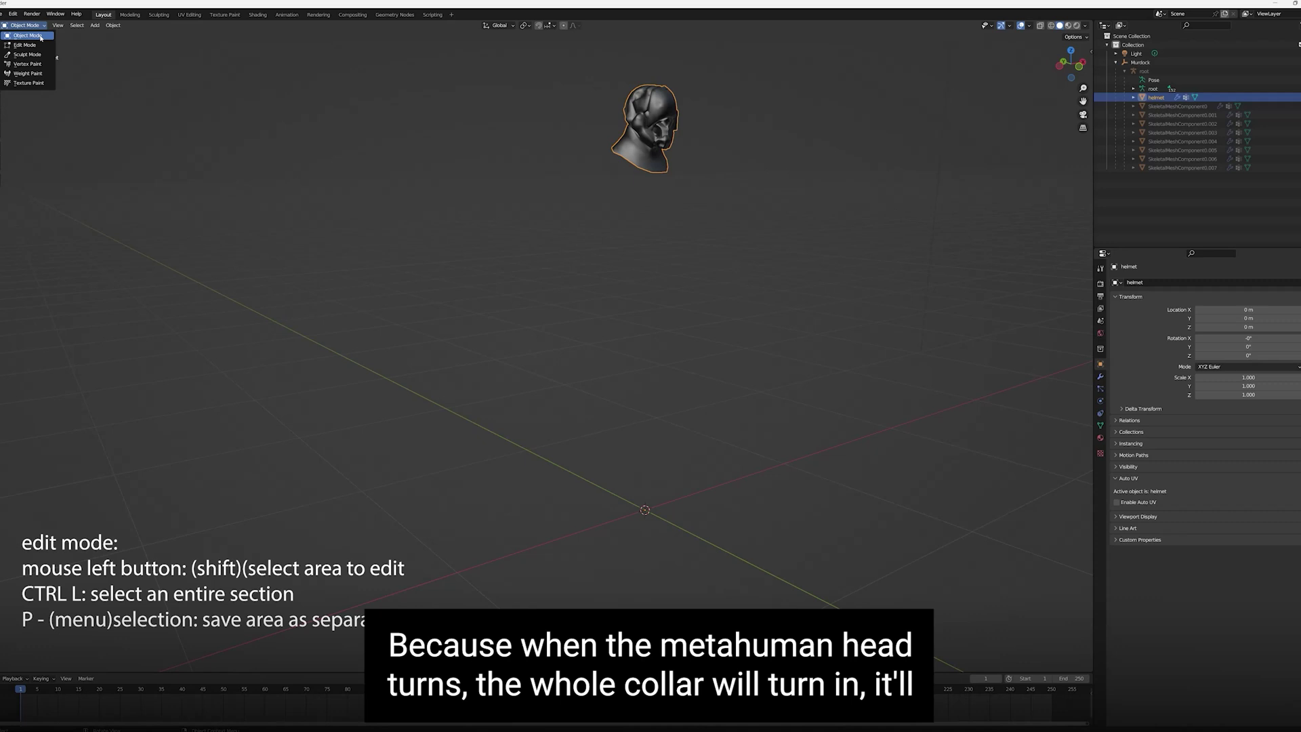
key("Tab")
middle_click_drag(657, 205, 624, 159)
left_click_drag(592, 122, 615, 149)
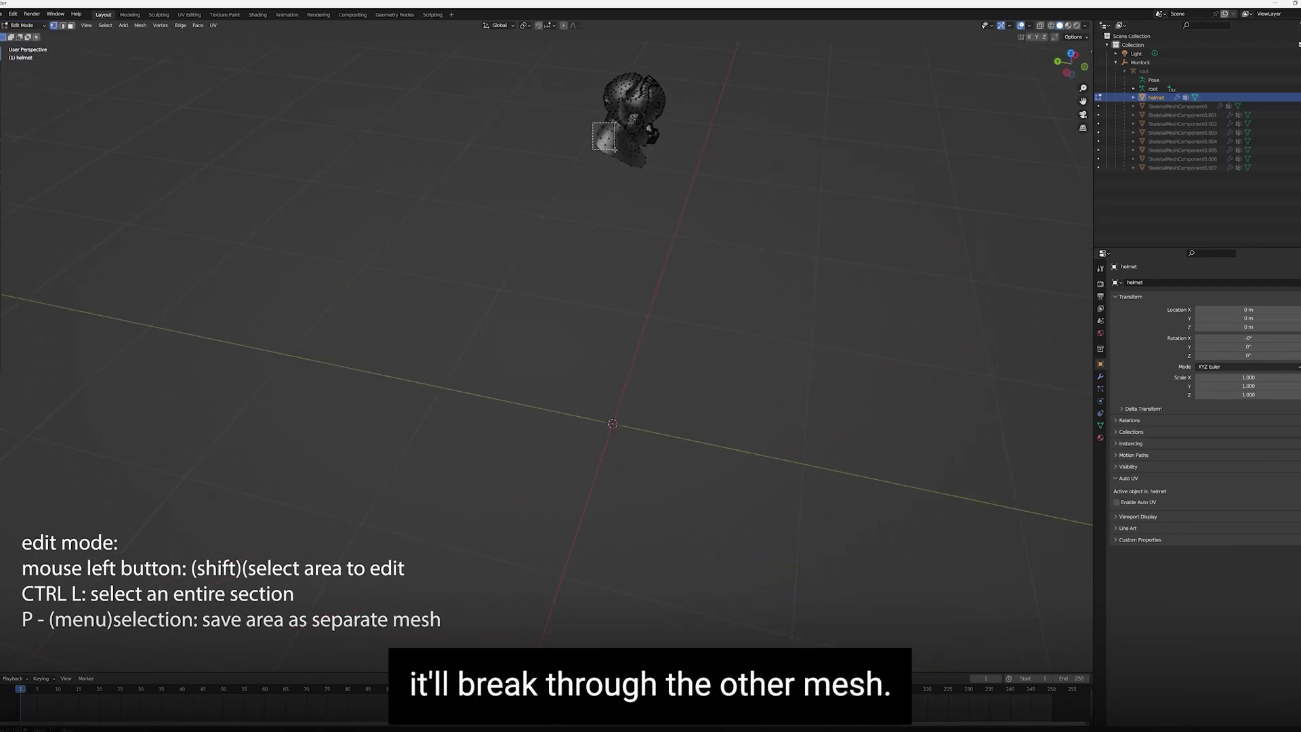
left_click_drag(649, 176, 649, 175)
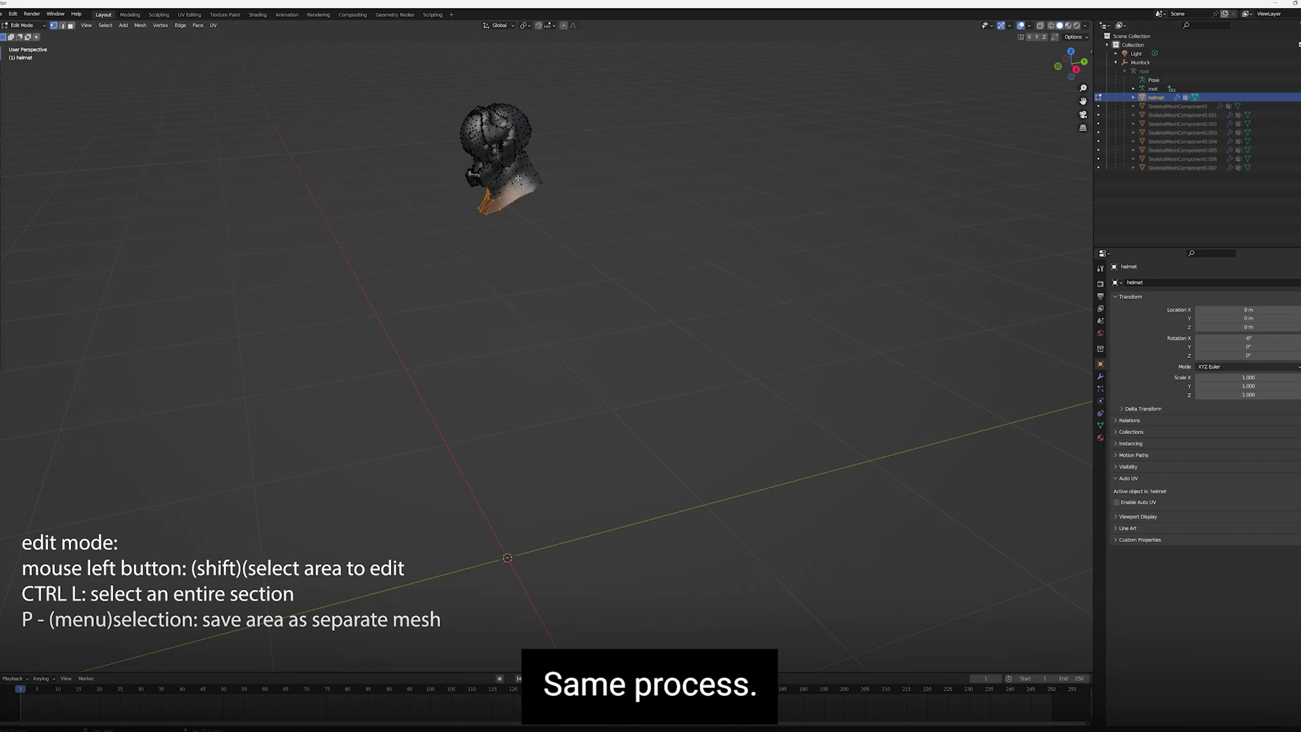
- Extend the selection around all sides of the neck until it covers the helmet's entire collar
left_click_drag(518, 174, 577, 214)
middle_click_drag(578, 214, 405, 189)
left_click_drag(406, 182, 482, 217, "shift")
scroll(444, 191, "up", 3)
middle_click_drag(442, 189, 344, 134)
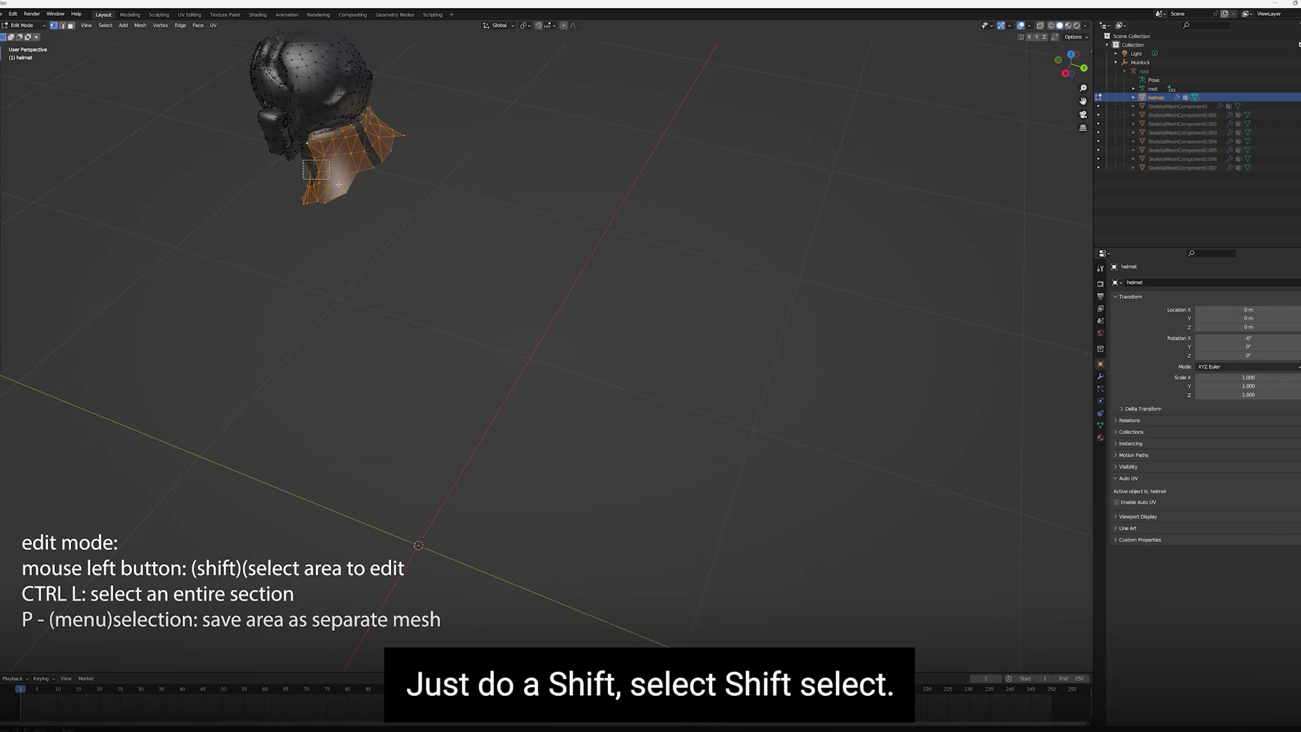
middle_click_drag(312, 160, 595, 183)
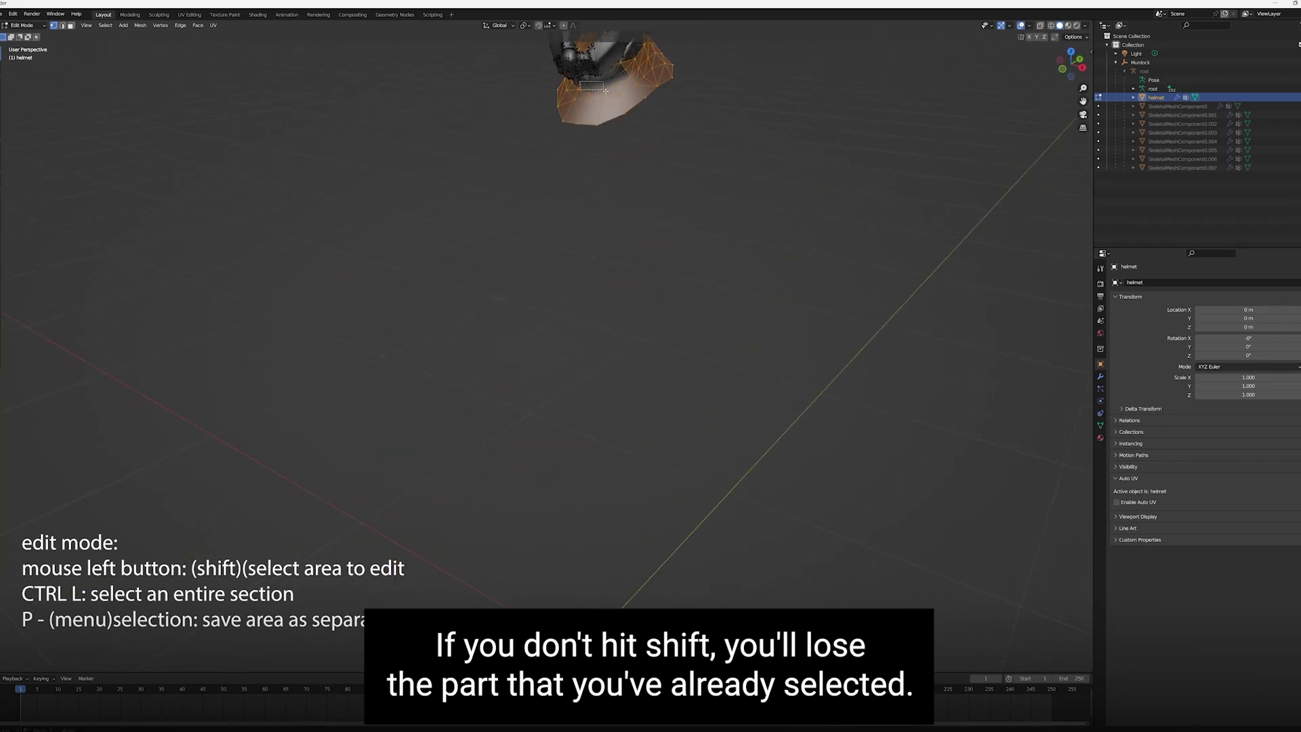
left_click_drag(609, 75, 635, 89, "shift")
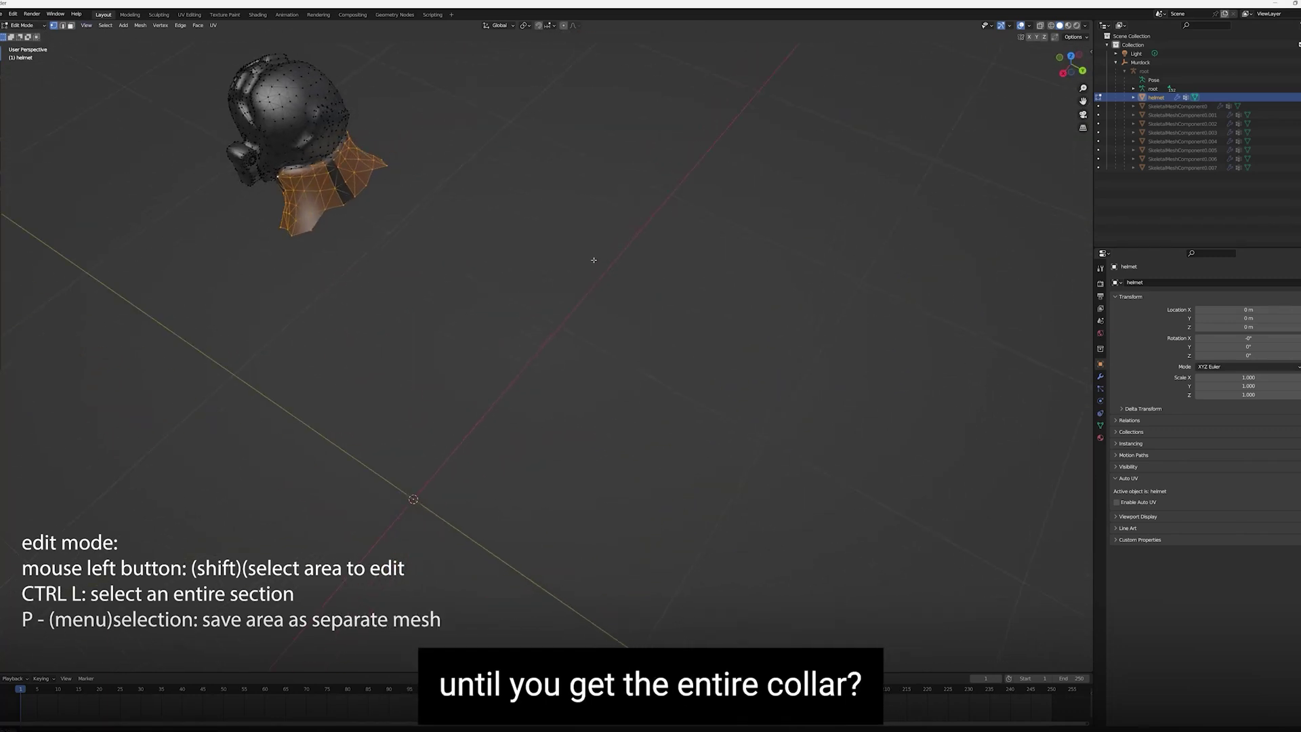
middle_click_drag(325, 117, 317, 152)
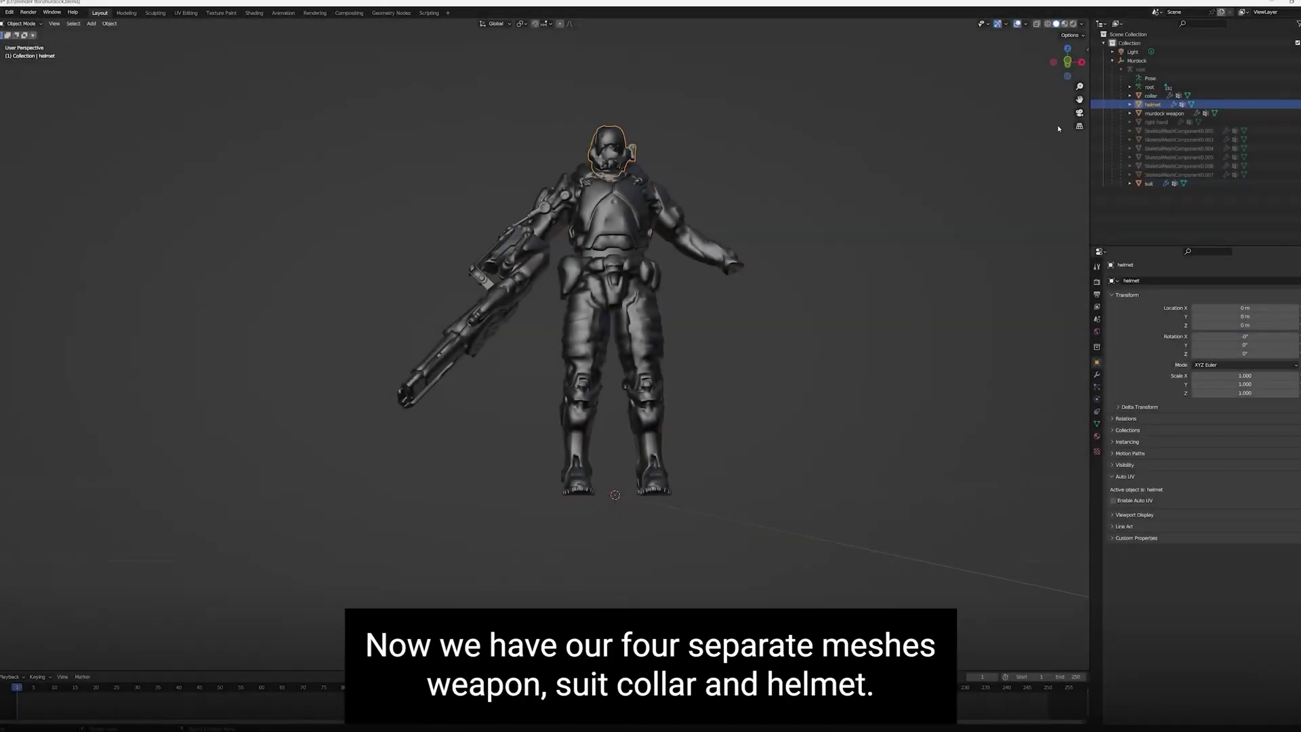
- Select the suit, the weapon and the collar in turn to check that each is a separate mesh
left_click(649, 217)
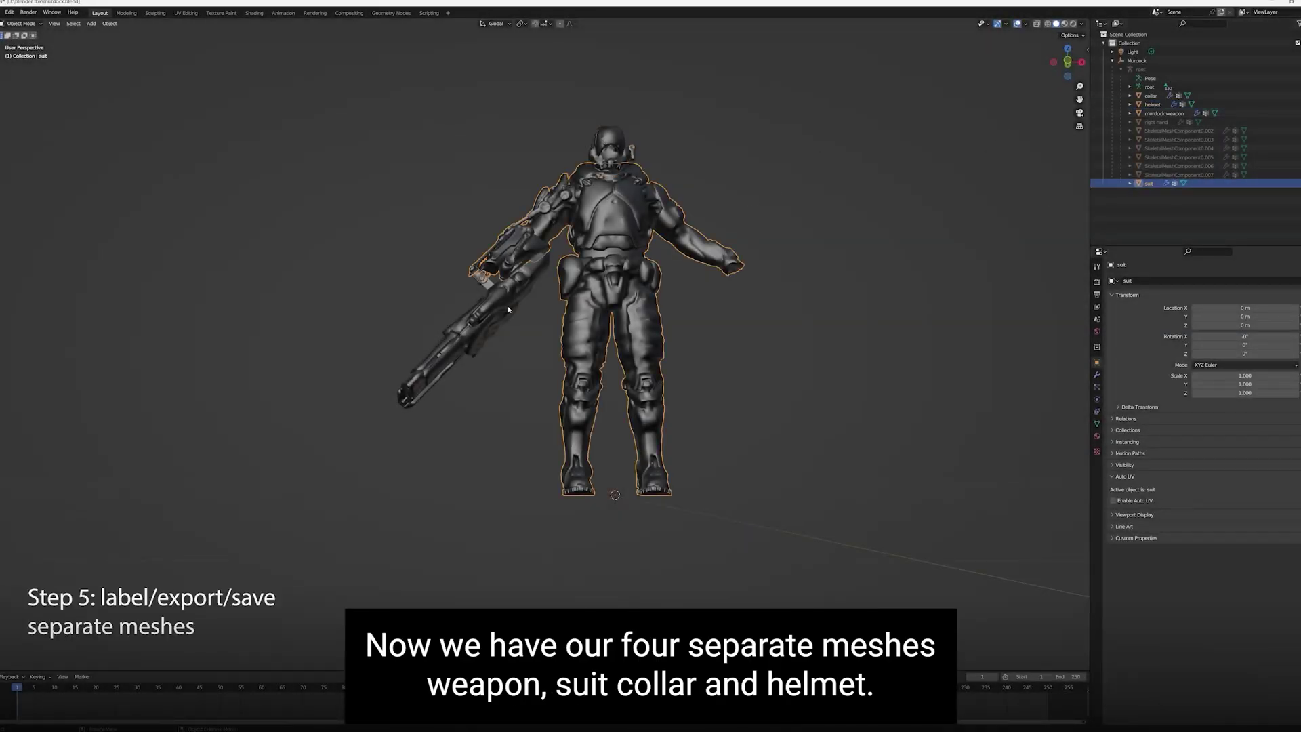
left_click(508, 310)
left_click(1153, 96)
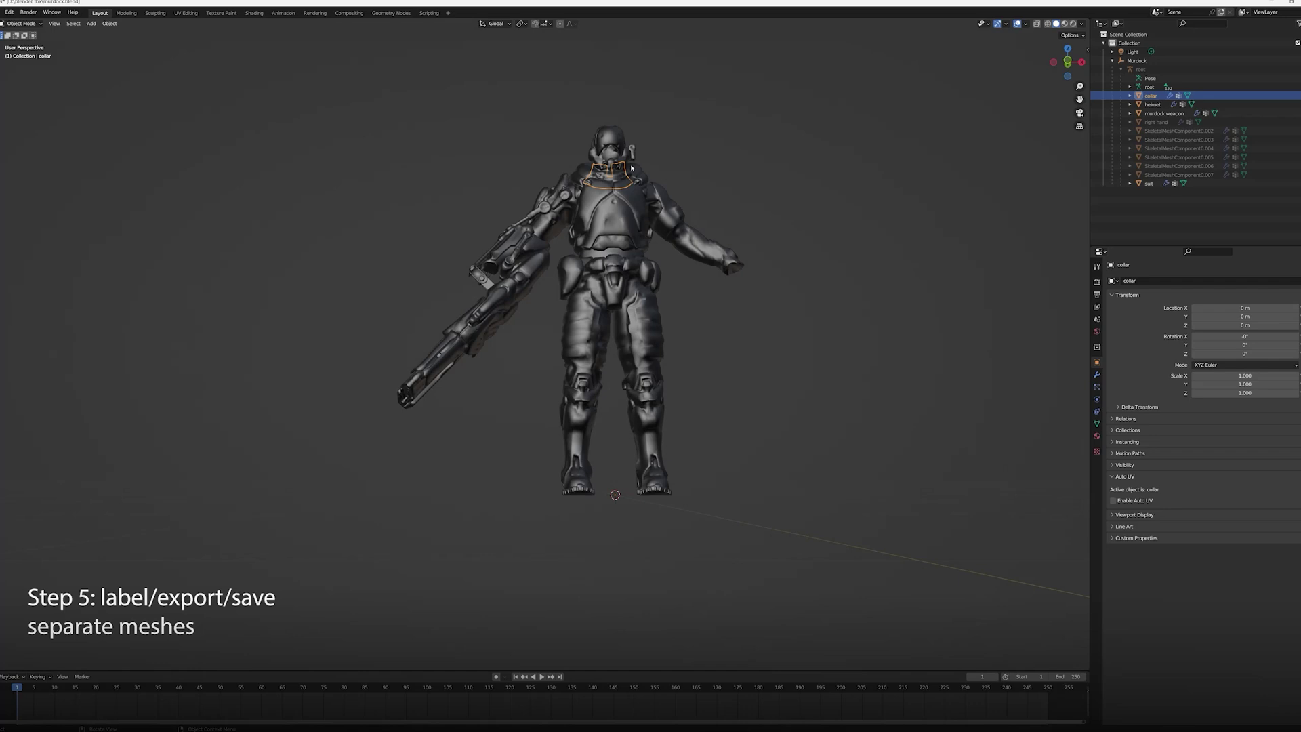
- Export only the selected helmet as murdock helmet.fbx, with Path Mode Copy, Selected Objects enabled and Mesh as the object type
left_click(615, 145)
left_click(3, 12)
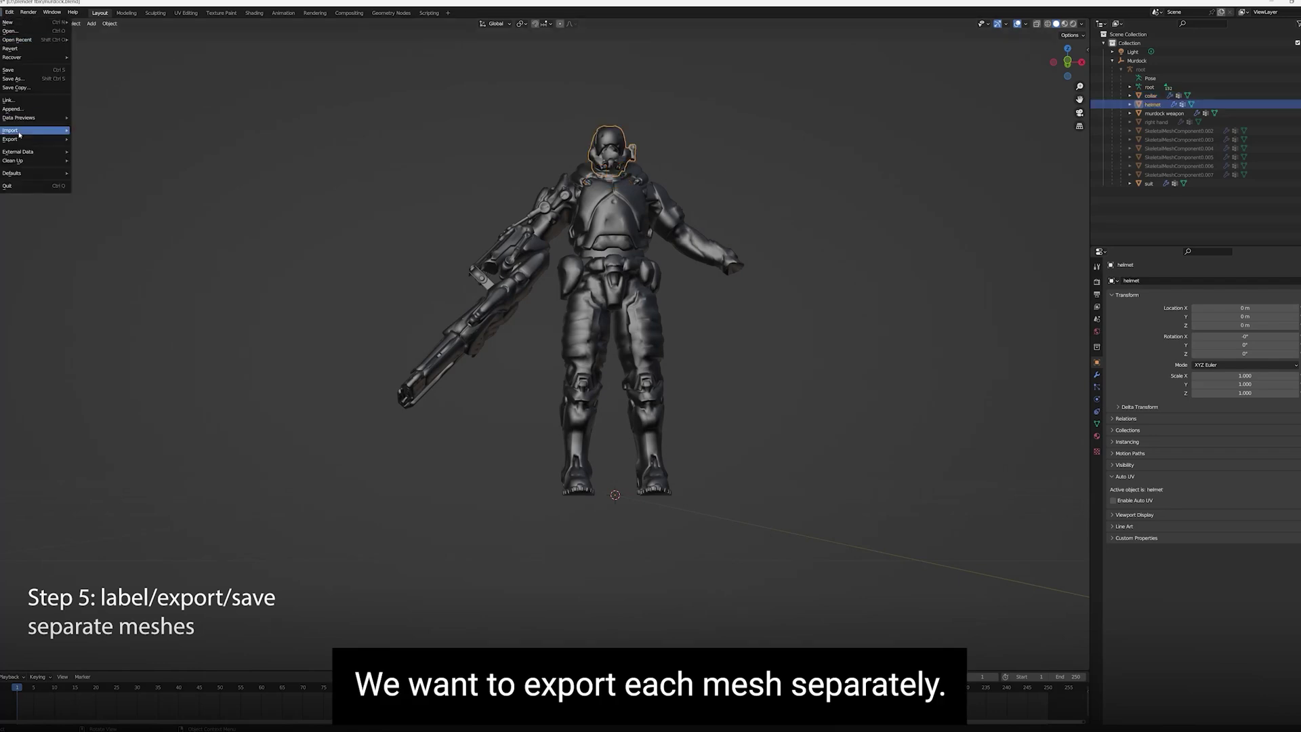
mouse_move(20, 139)
left_click(102, 217)
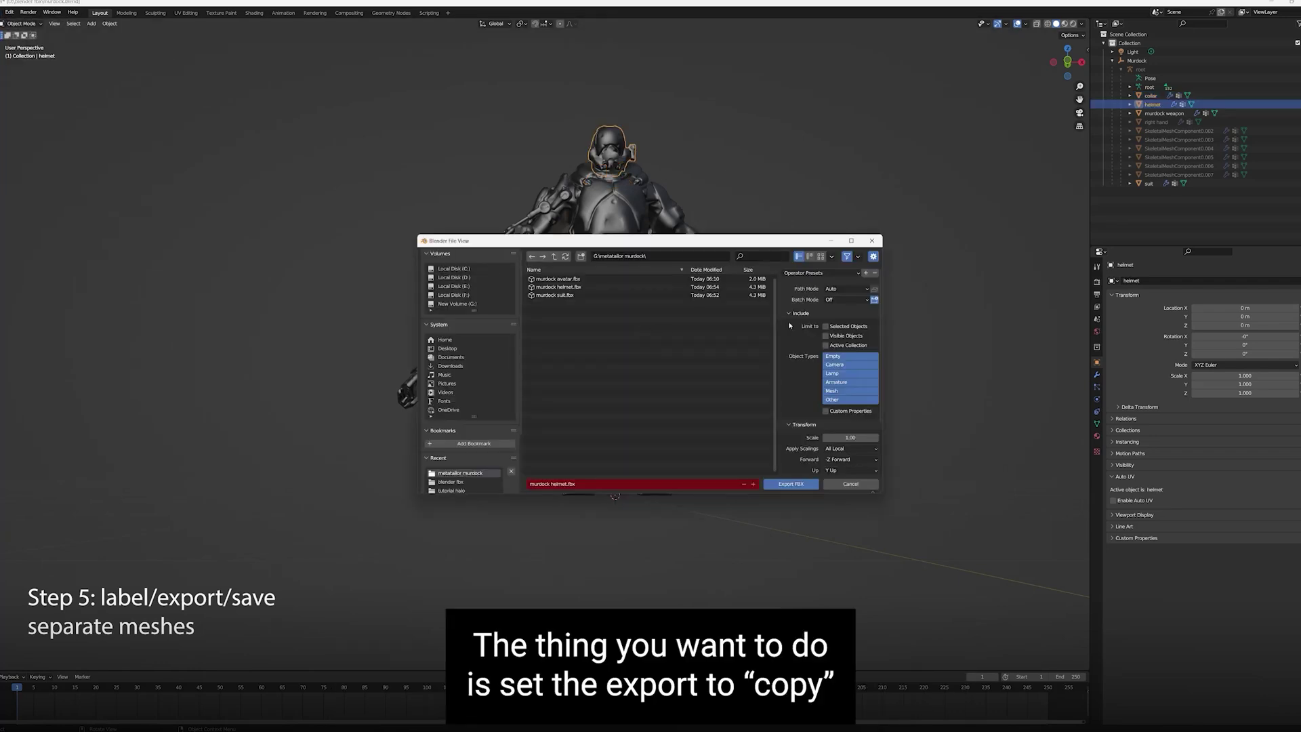
left_click(854, 288)
left_click(844, 360)
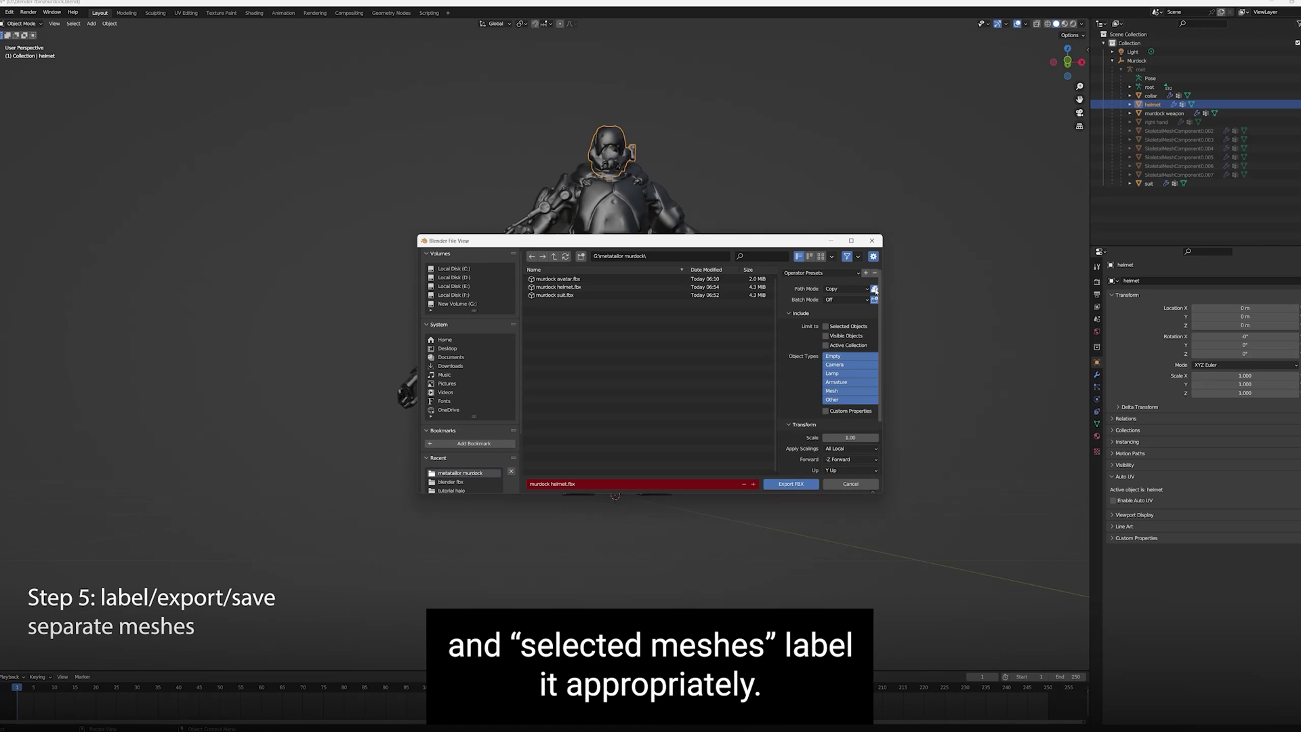
left_click(827, 327)
left_click(835, 391)
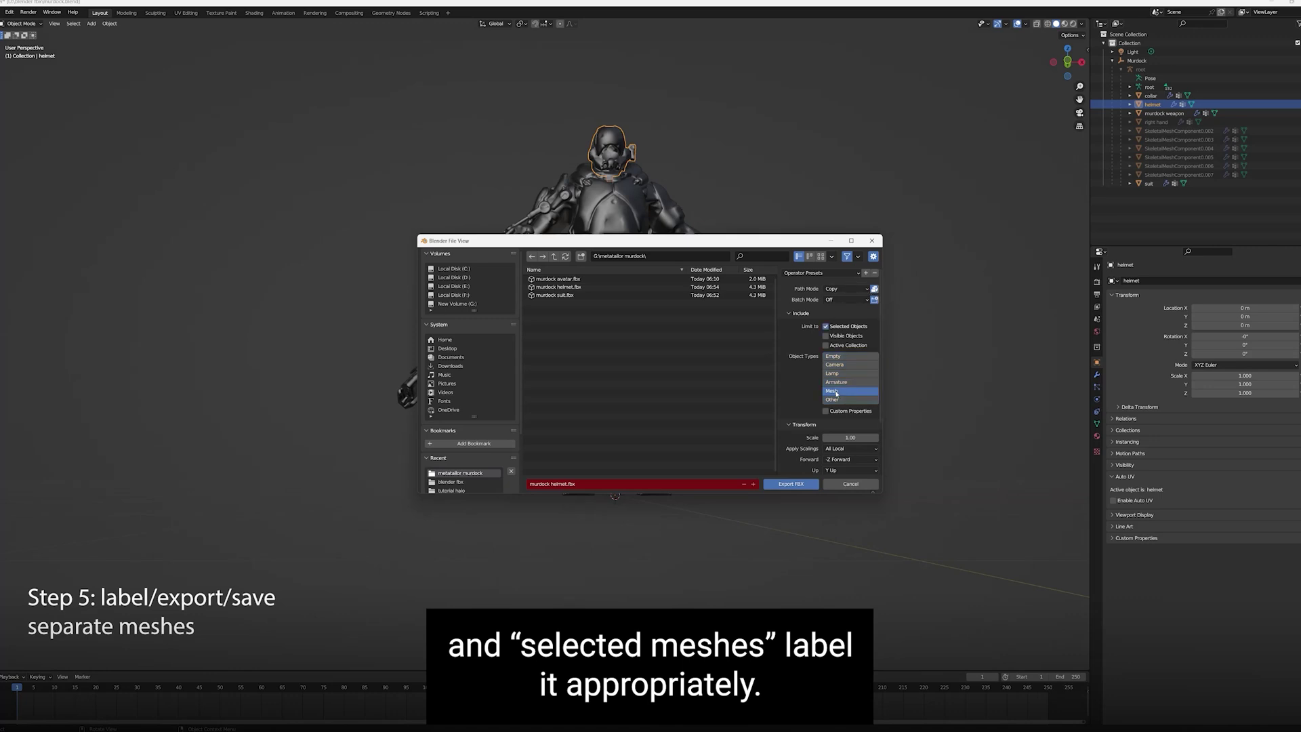
left_click(785, 484)
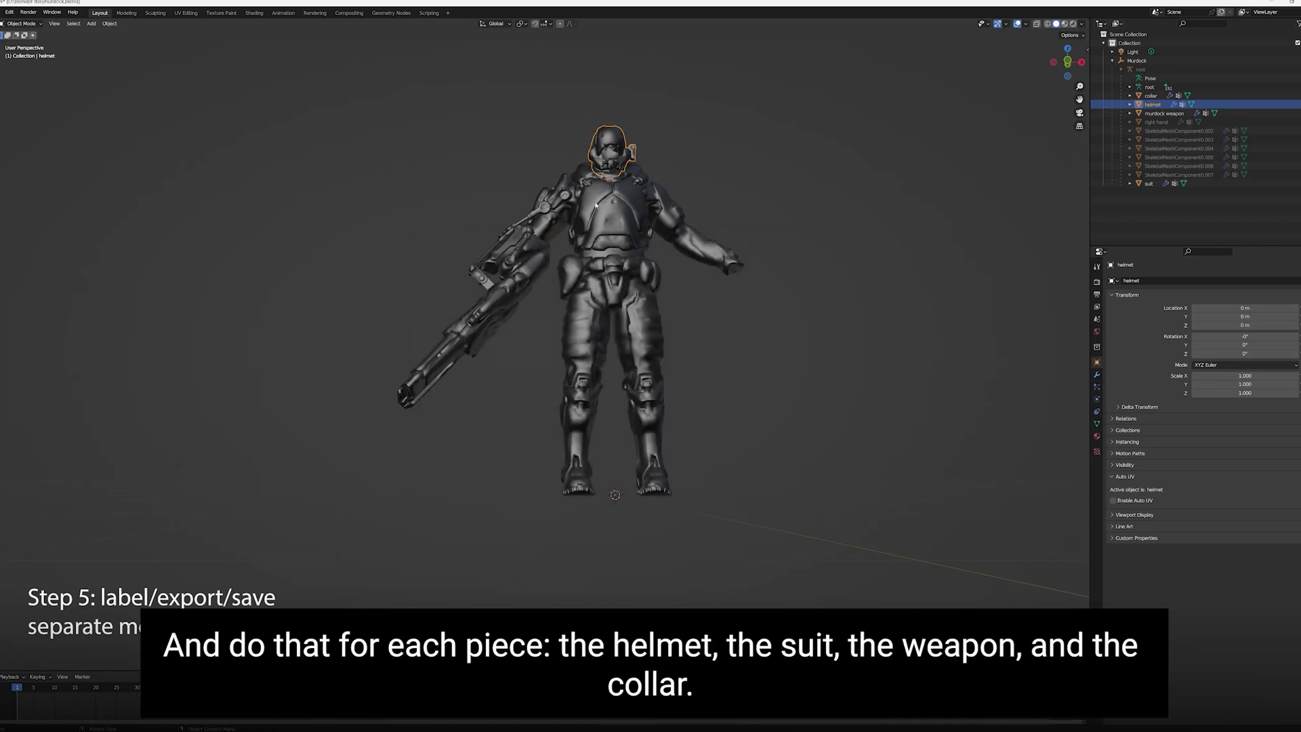
- Select the suit mesh for its own separate export
left_click(601, 209)
left_click(3, 12)
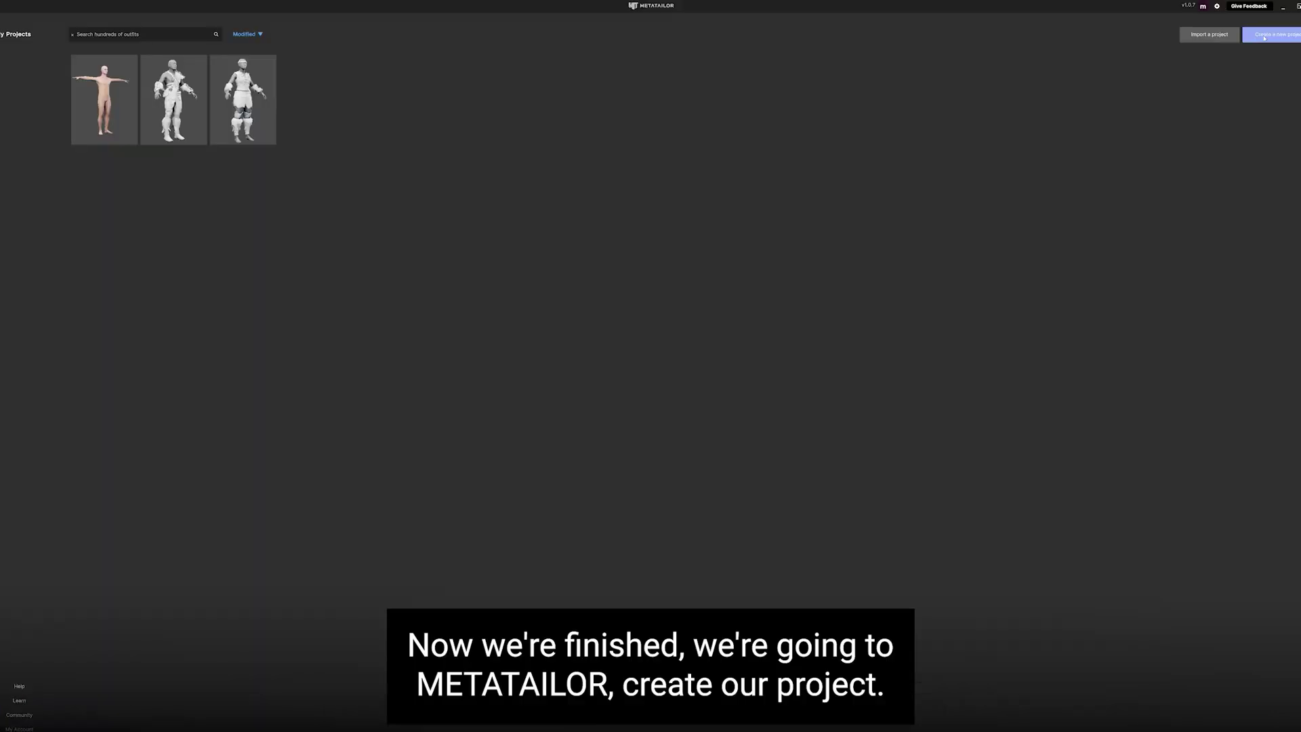
- Switch to Metatailor, create a new project named murdock and load the first grey male avatar from the avatar library
left_click(1265, 38)
key("Return")
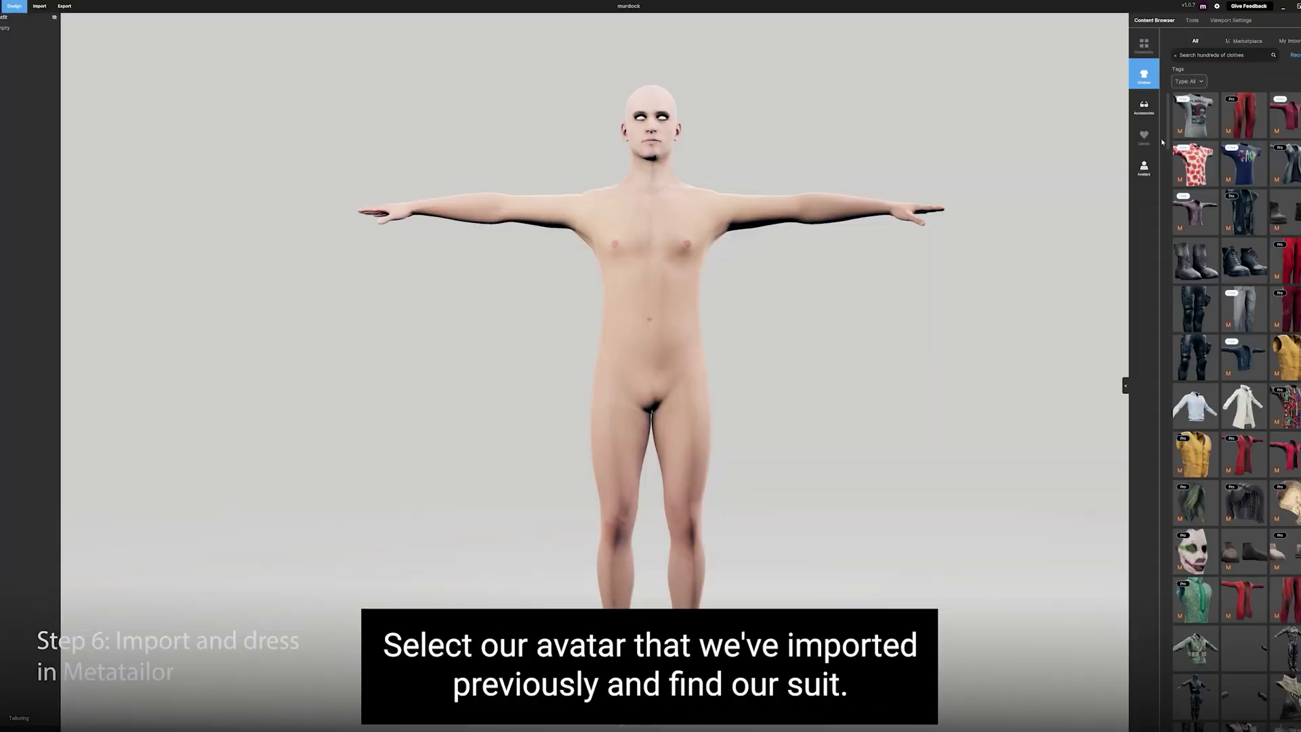
left_click(1150, 164)
left_click(1191, 137)
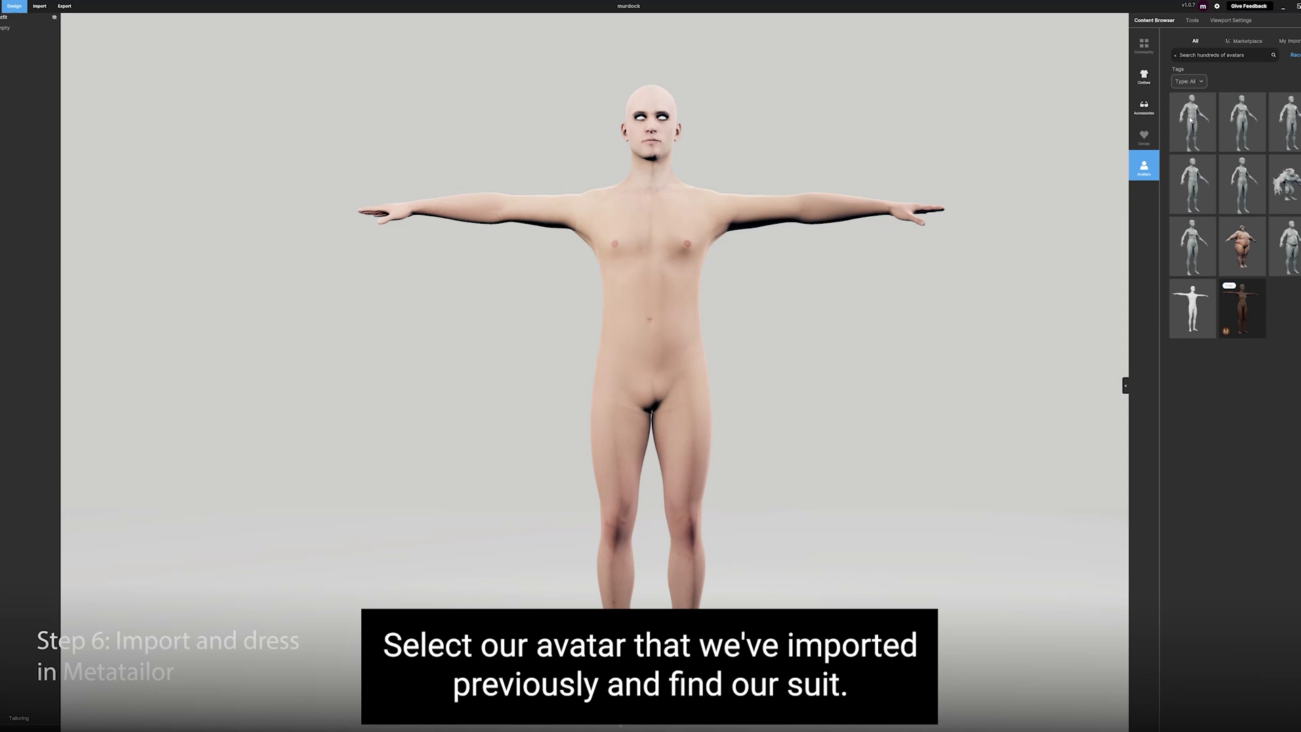
- Import the murdock suit file as Cloth / Accessory and continue past its material settings
left_click(41, 8)
left_click(1182, 63)
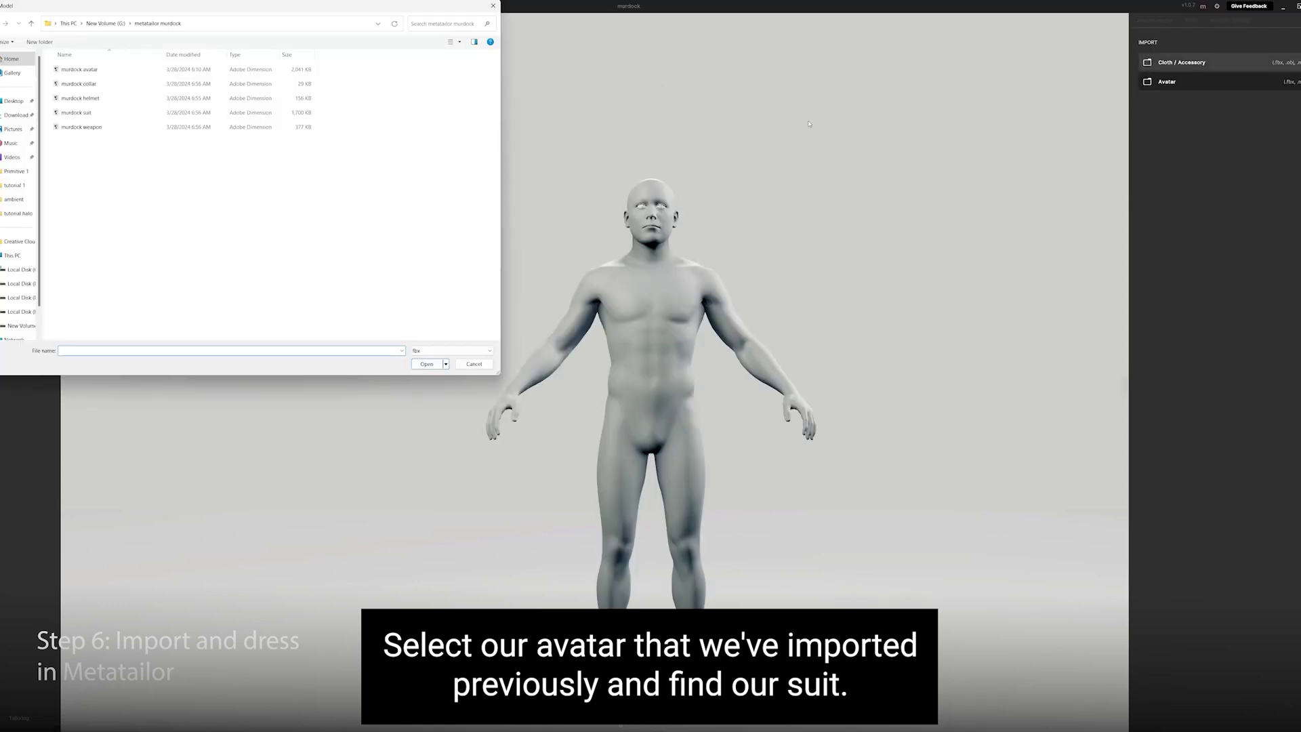
left_click(76, 113)
left_click(427, 365)
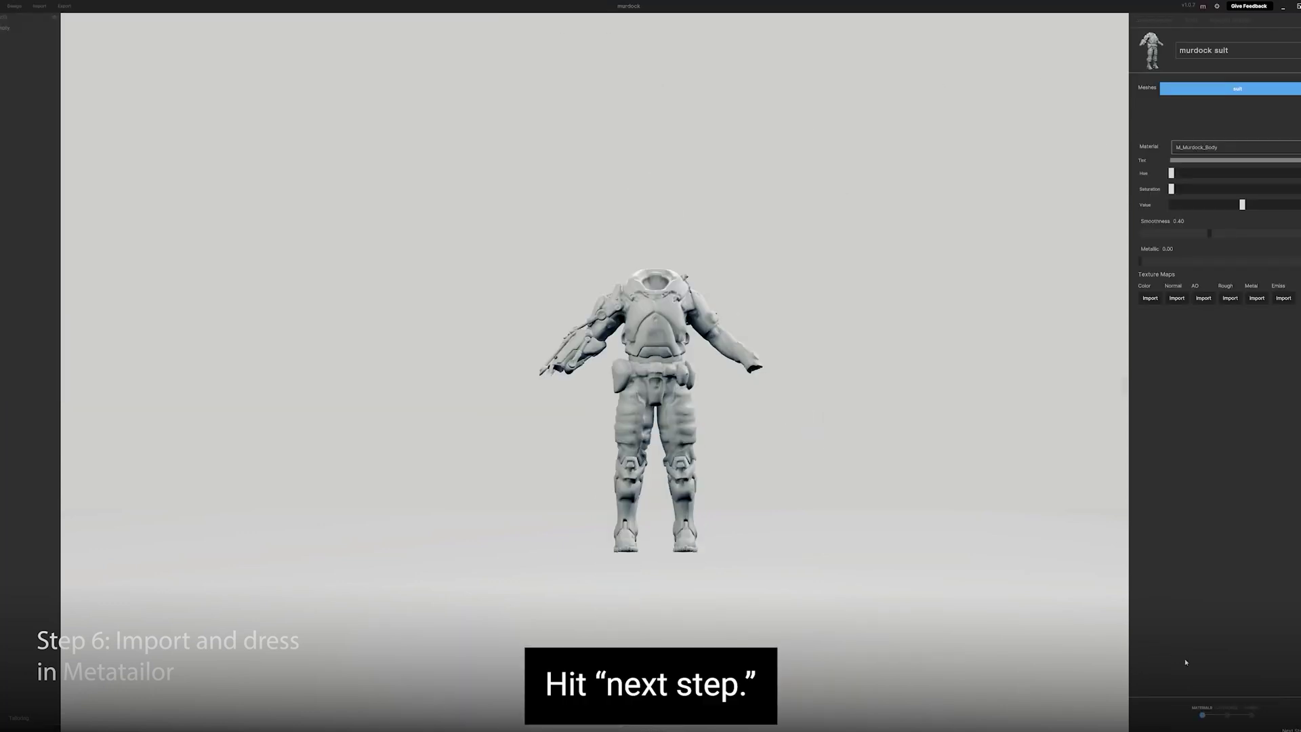
left_click(1290, 729)
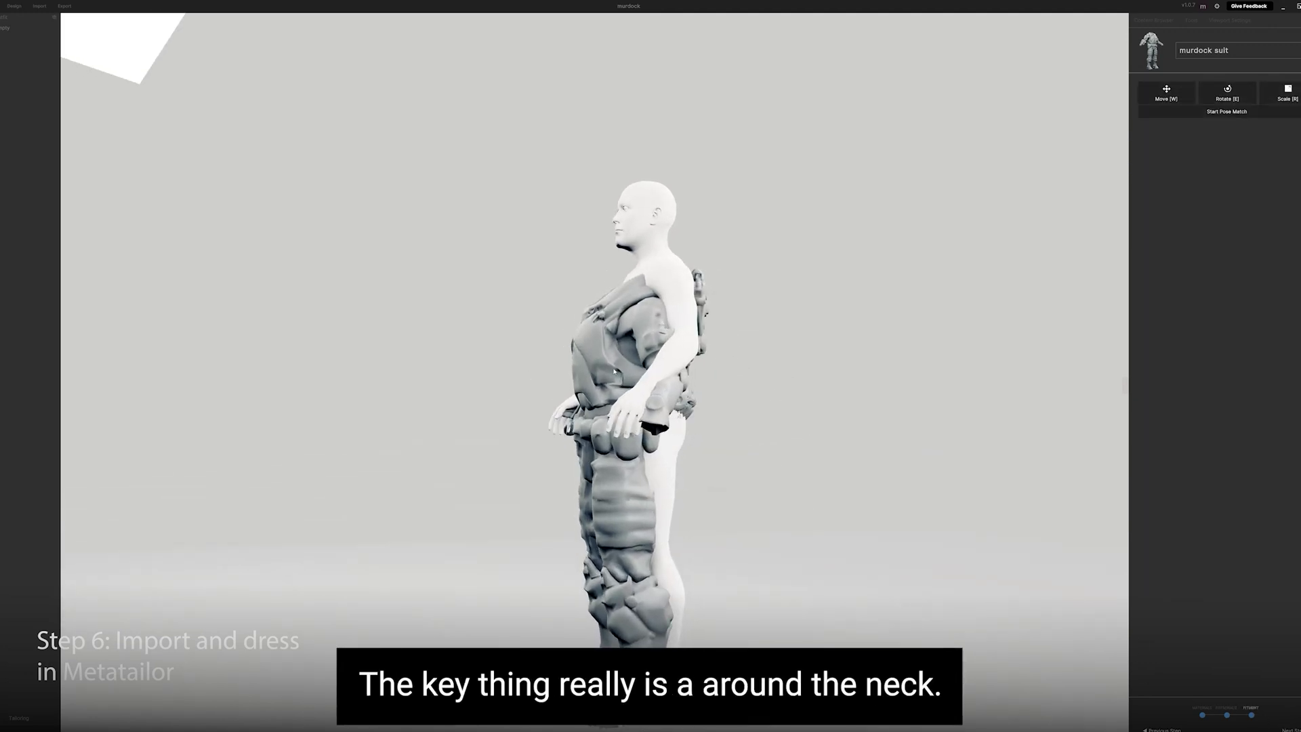
- Move and scale the suit so it fits around the avatar's neck and is centred on the body, and confirm the placement
key("w")
left_click_drag(605, 491, 633, 466)
left_click(1277, 105)
key("w")
middle_click_drag(637, 475, 820, 529)
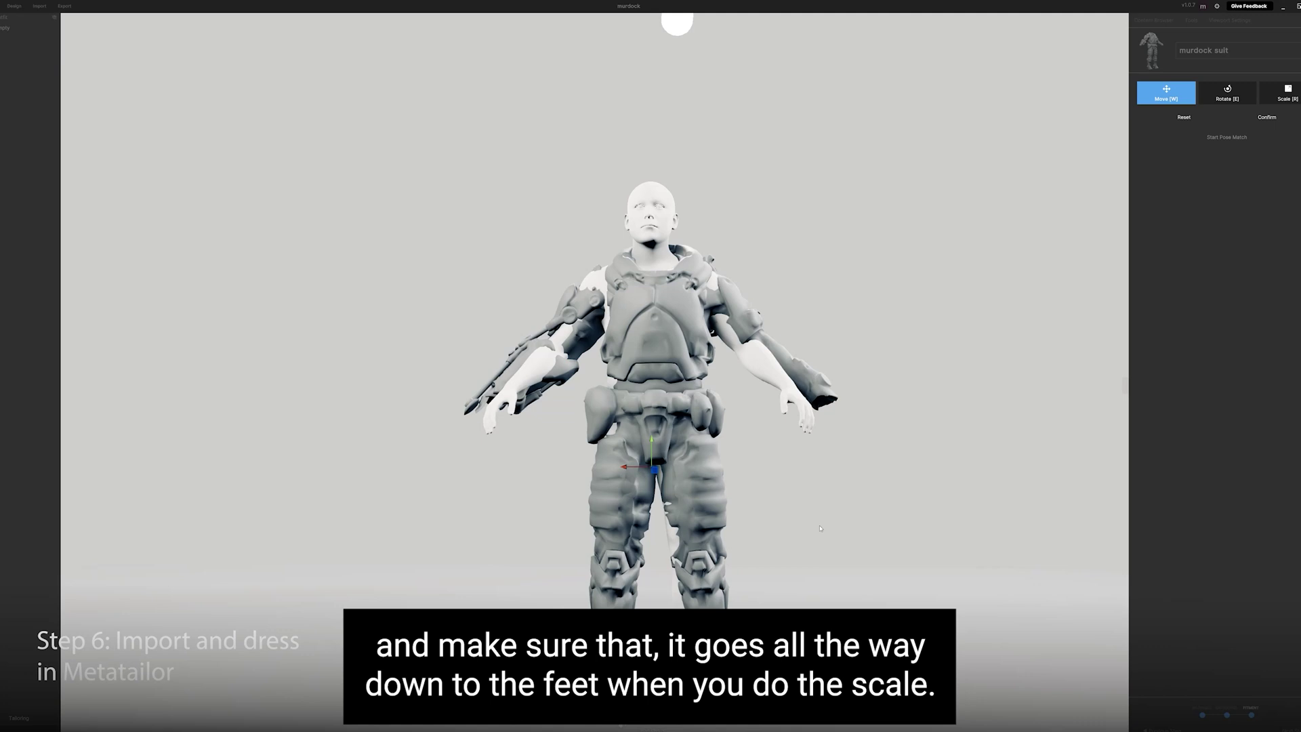
left_click_drag(637, 470, 620, 468)
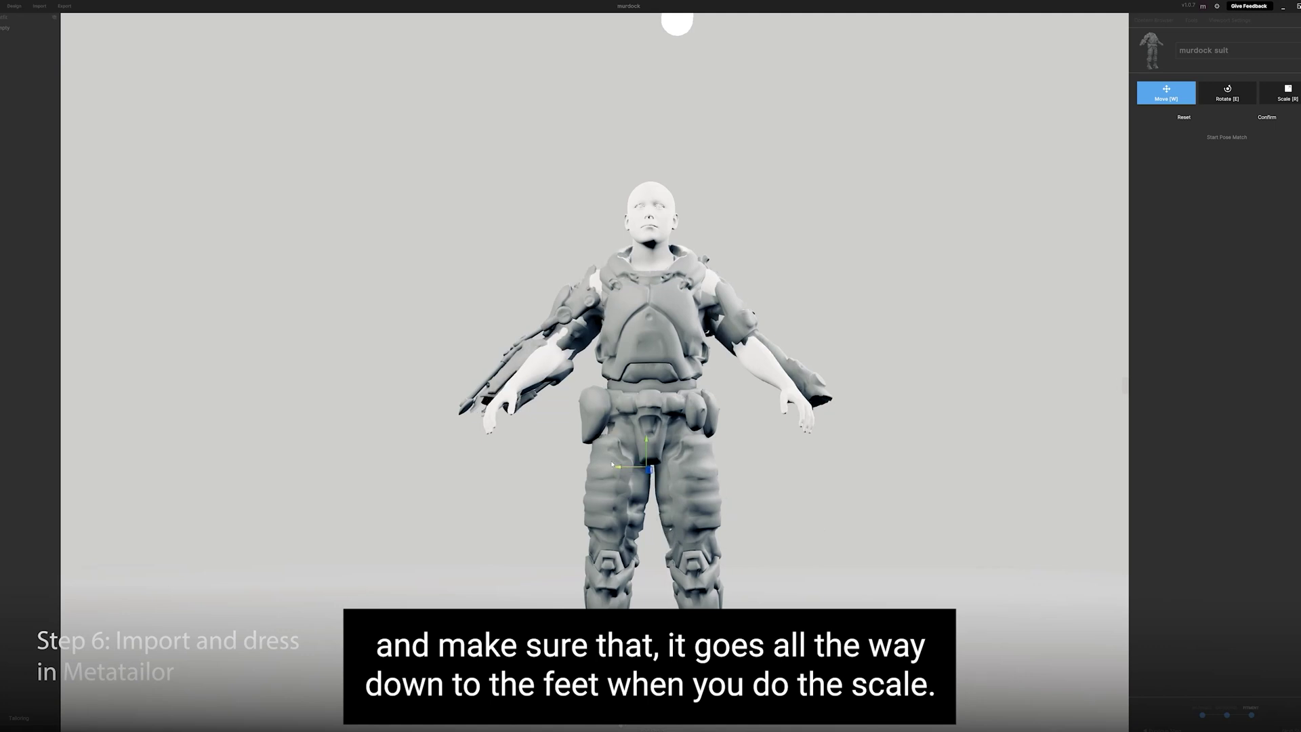
mouse_move(705, 484)
middle_mouse_down()
mouse_move(616, 498)
mouse_move(752, 504)
mouse_move(620, 479)
mouse_move(684, 492)
middle_mouse_up()
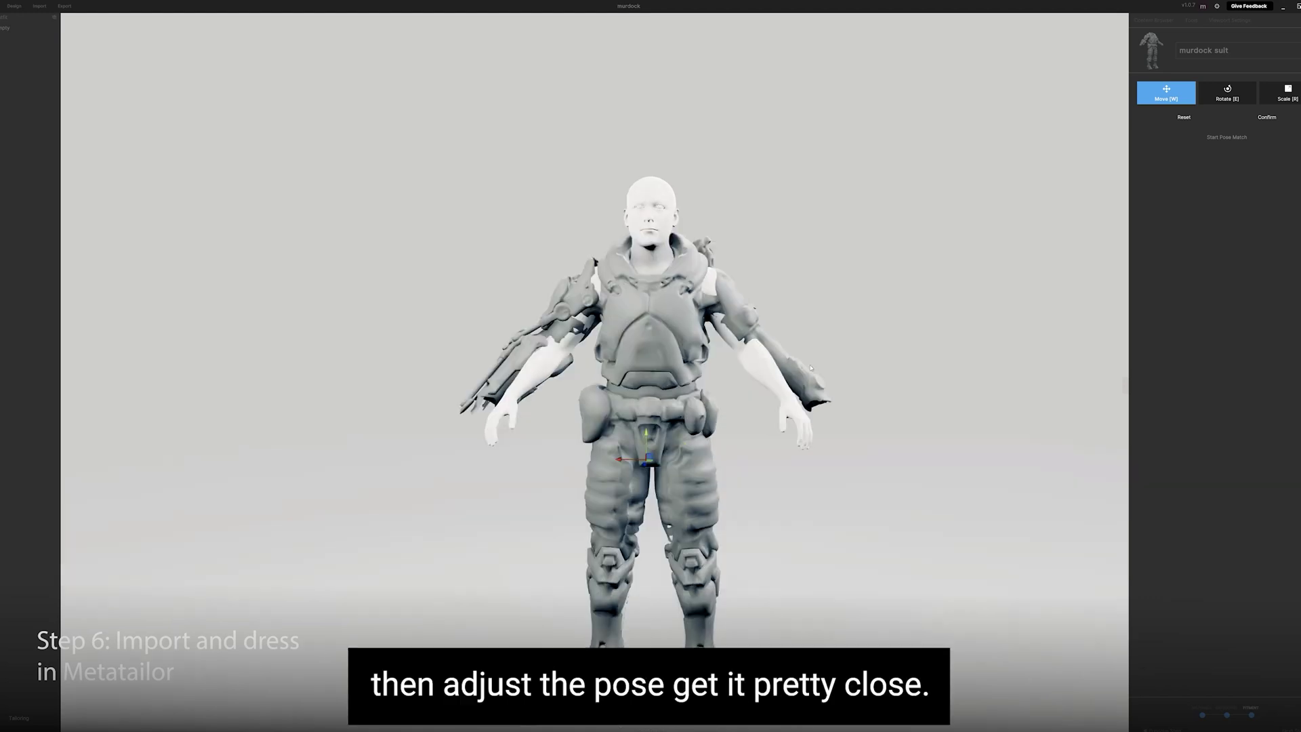
left_click(1266, 117)
- Start Pose Match with Mirror X on and move the avatar's wrists outward to align both hands with the suit's sleeve openings
left_click(1227, 137)
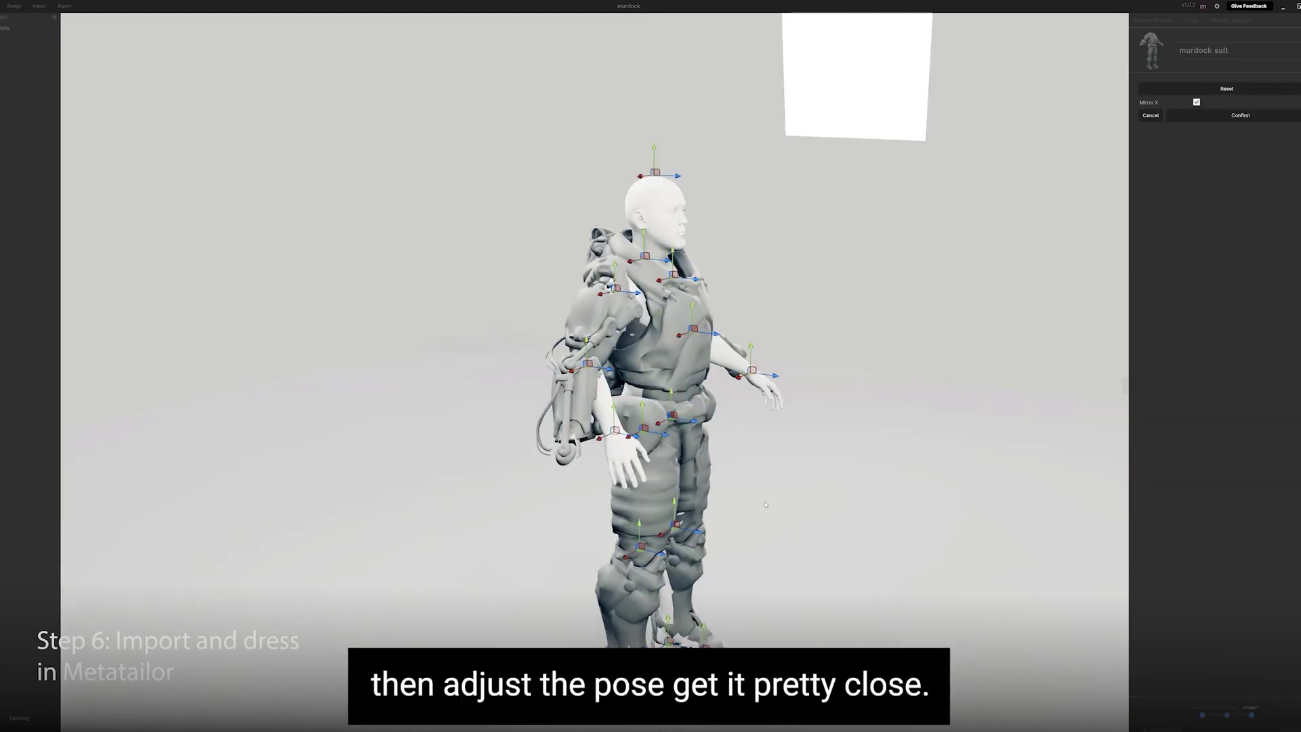
left_click_drag(639, 444, 604, 453)
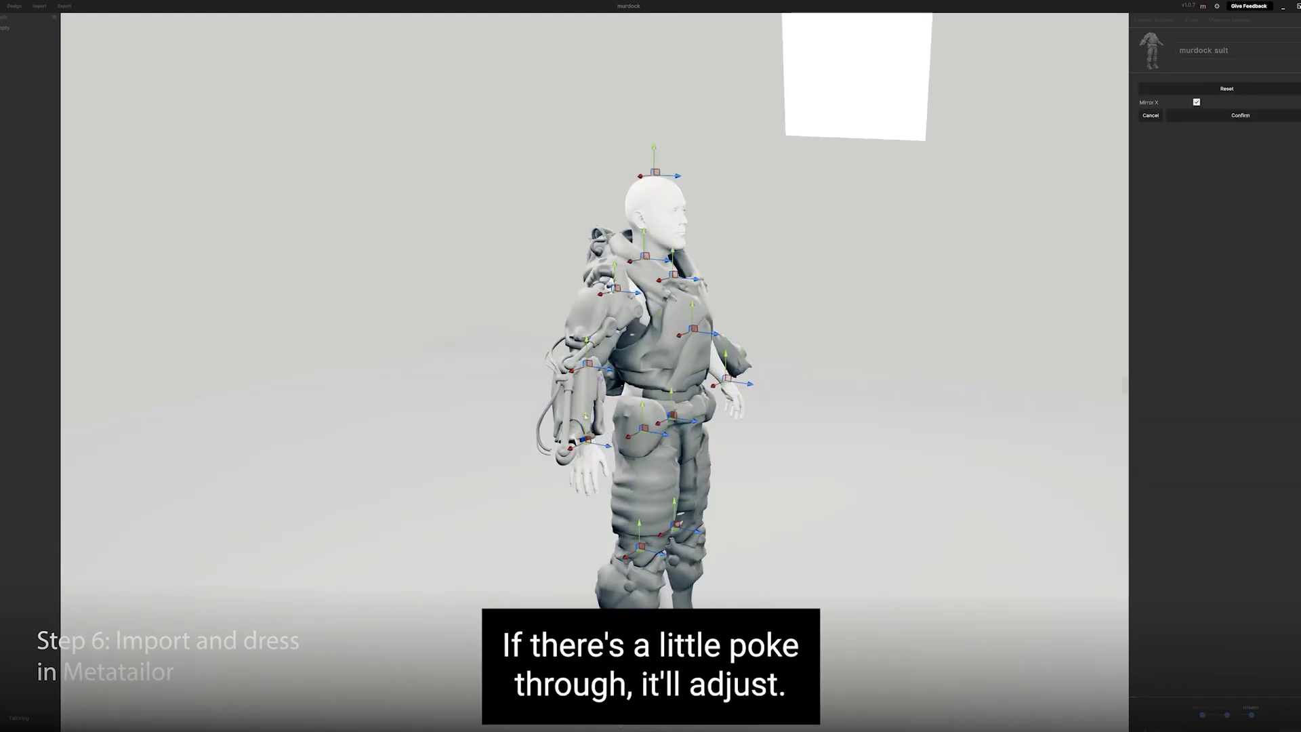
middle_click_drag(605, 449, 587, 443)
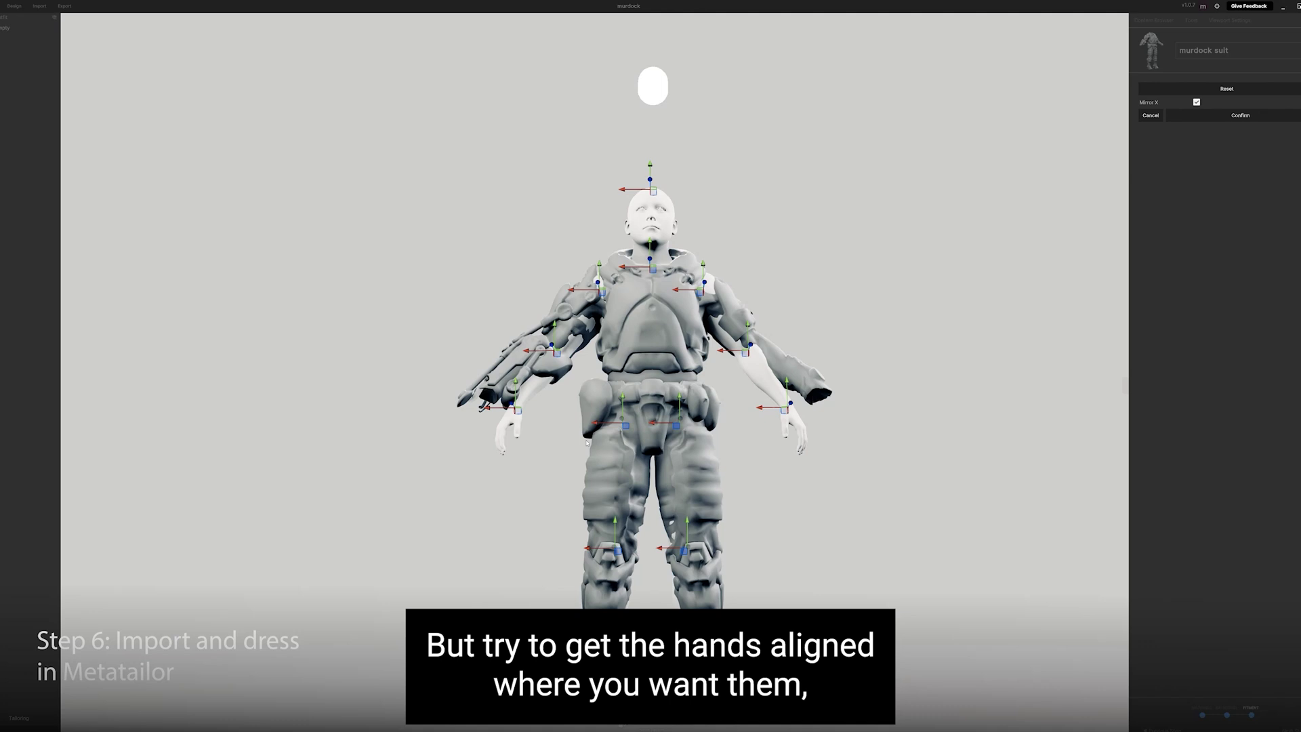
mouse_move(480, 408)
left_mouse_down()
mouse_move(459, 408)
mouse_move(494, 372)
mouse_move(463, 393)
left_mouse_up()
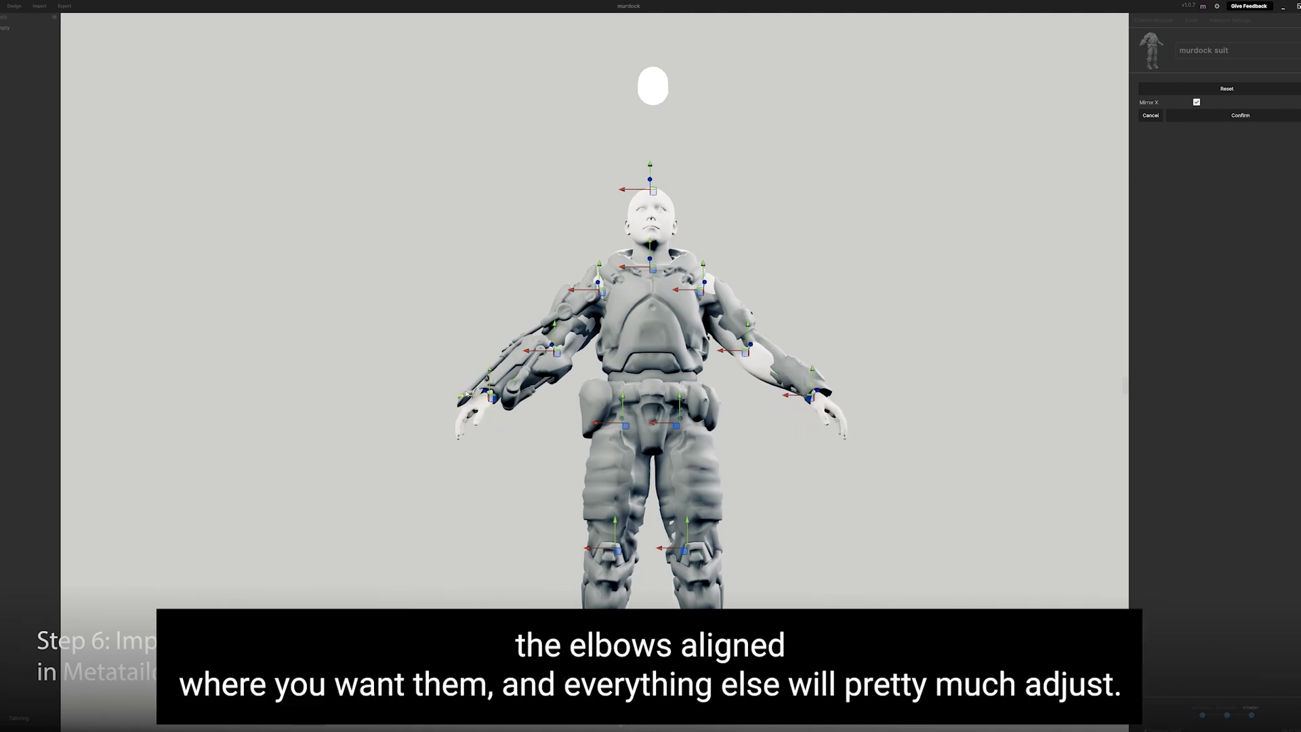
- Turn off Mirror X and adjust the avatar's elbow and wrist separately on the arm that does not yet line up with its sleeve
middle_click_drag(595, 426, 1028, 250)
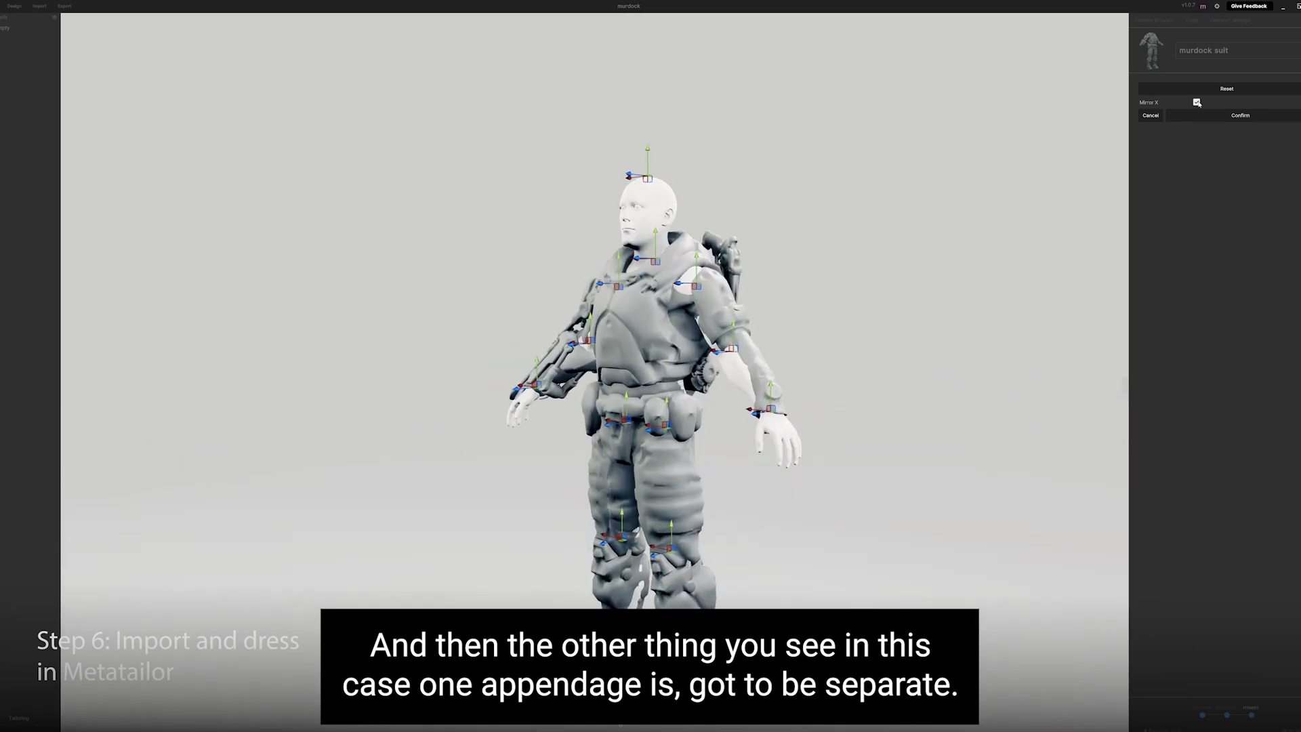
middle_click_drag(759, 521, 757, 322)
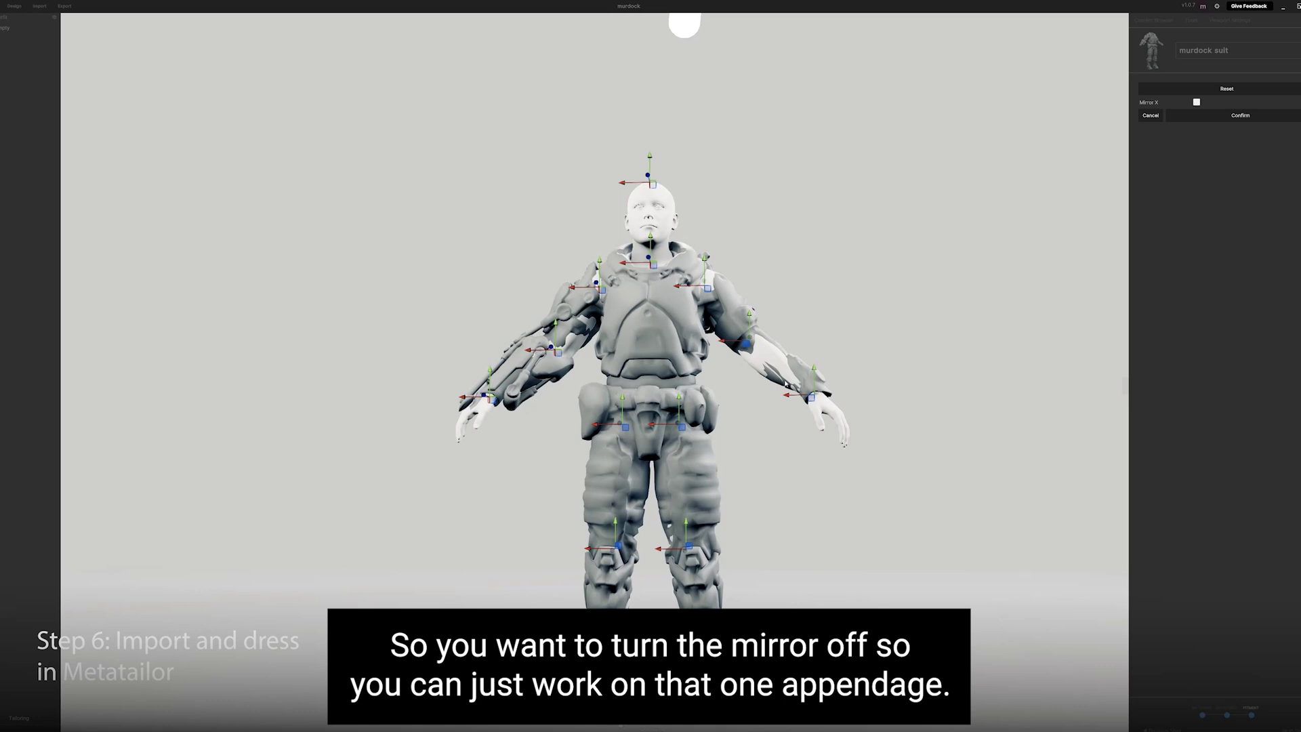
middle_click_drag(786, 384, 692, 429)
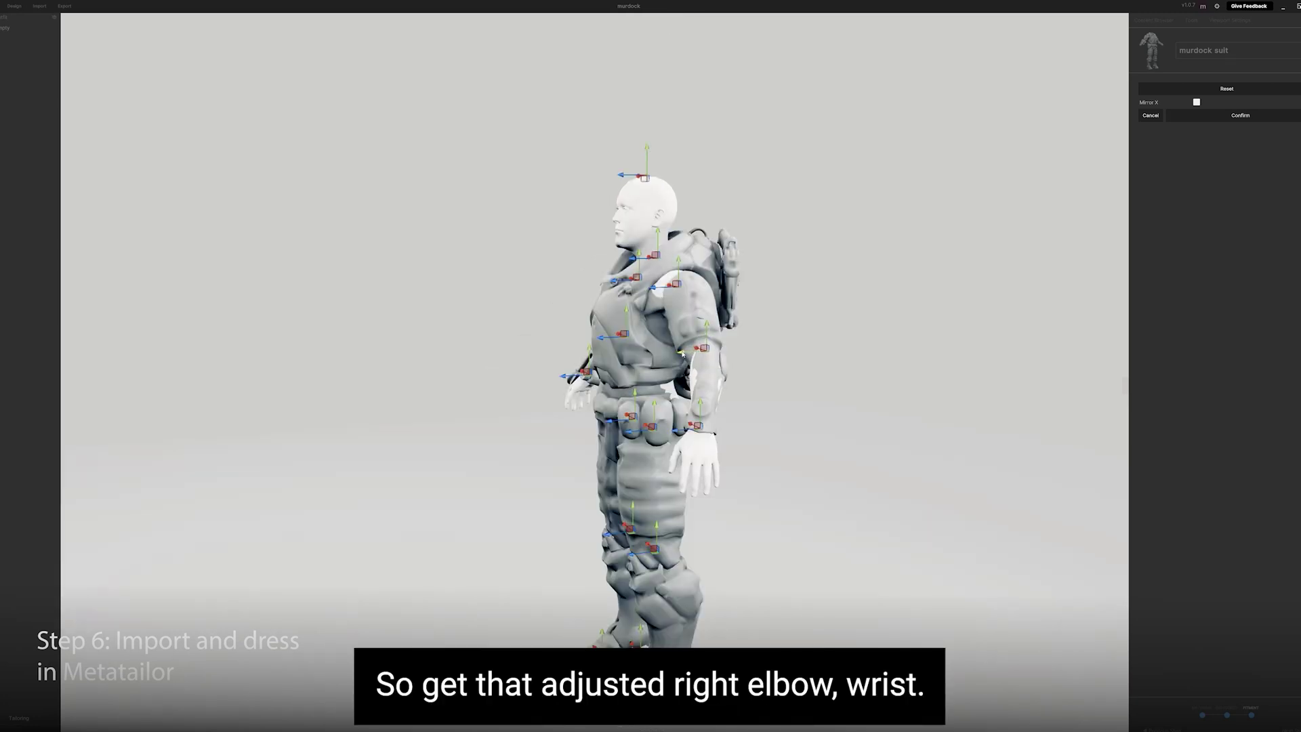
middle_click_drag(682, 354, 781, 346)
middle_click_drag(586, 447, 97, 444)
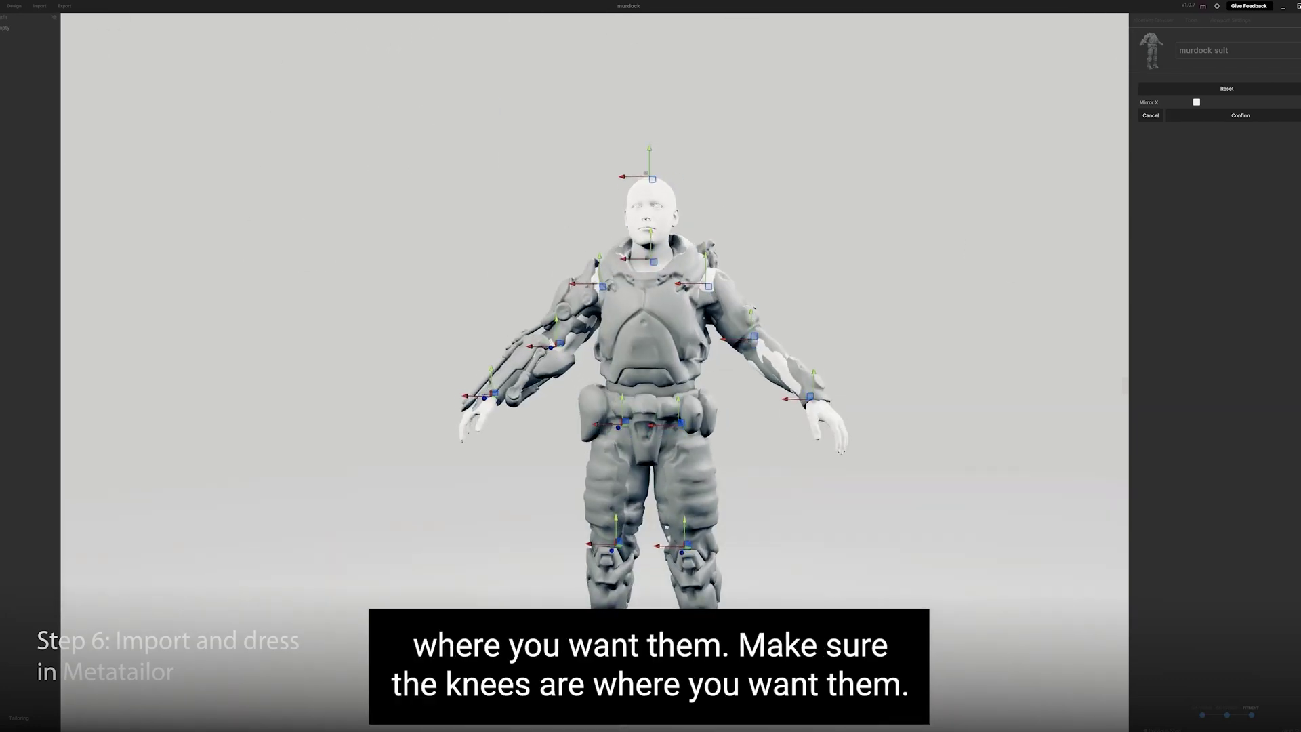
- Line up the knees and neck with the suit, confirm the pose match, and inspect the fitted suit from the side
middle_click_drag(654, 529, 665, 502)
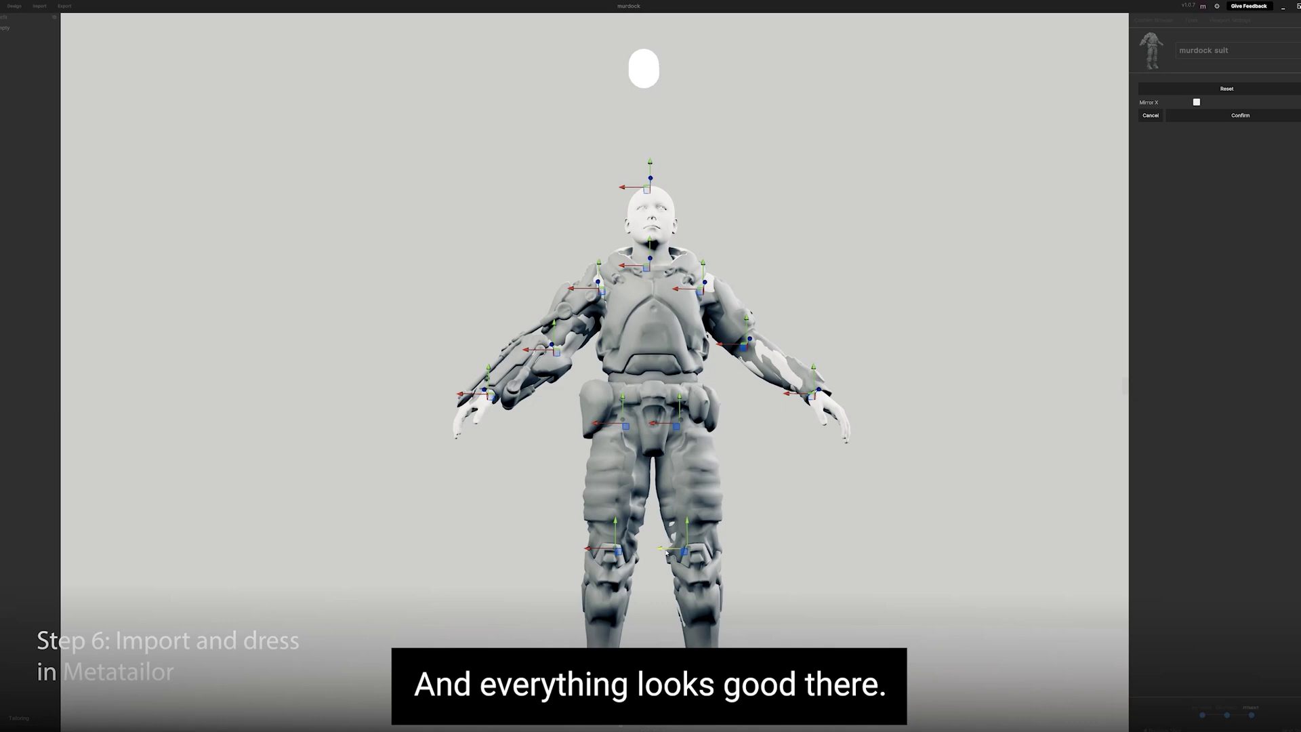
mouse_move(656, 274)
middle_mouse_down()
mouse_move(579, 295)
mouse_move(652, 295)
middle_mouse_up()
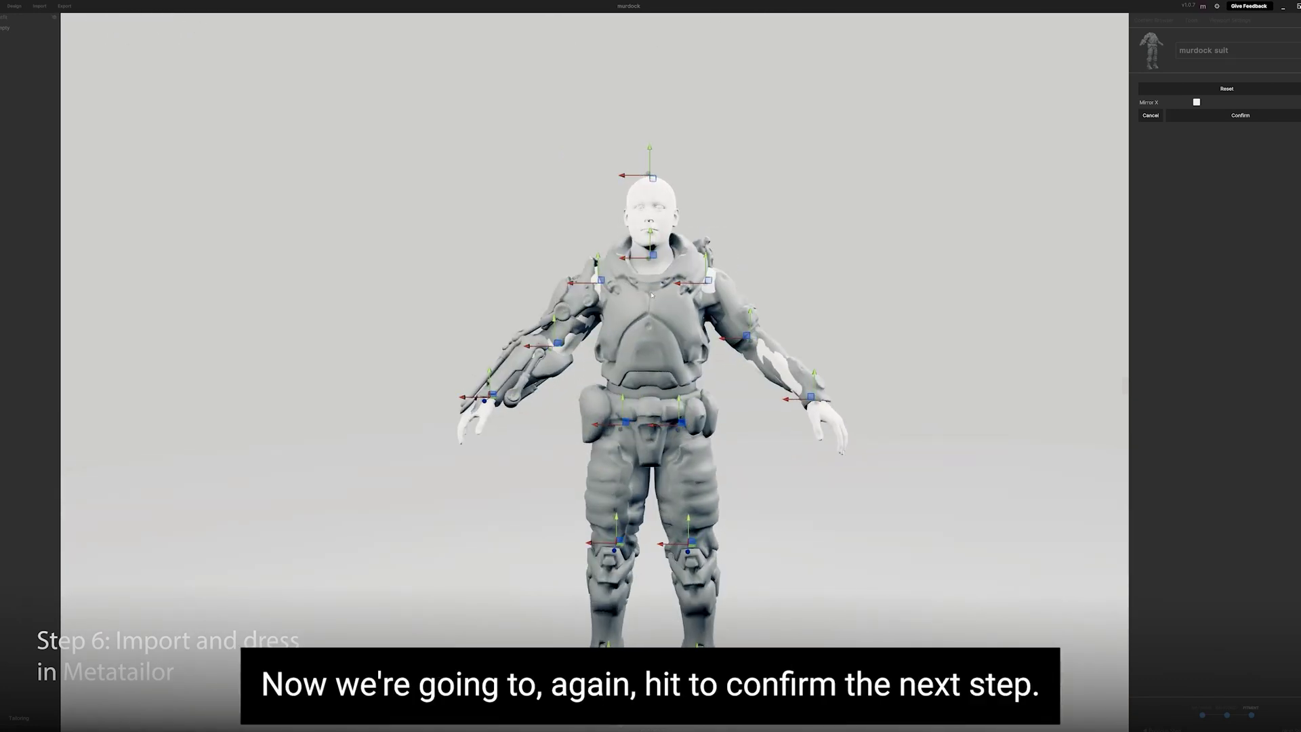
left_click(1241, 116)
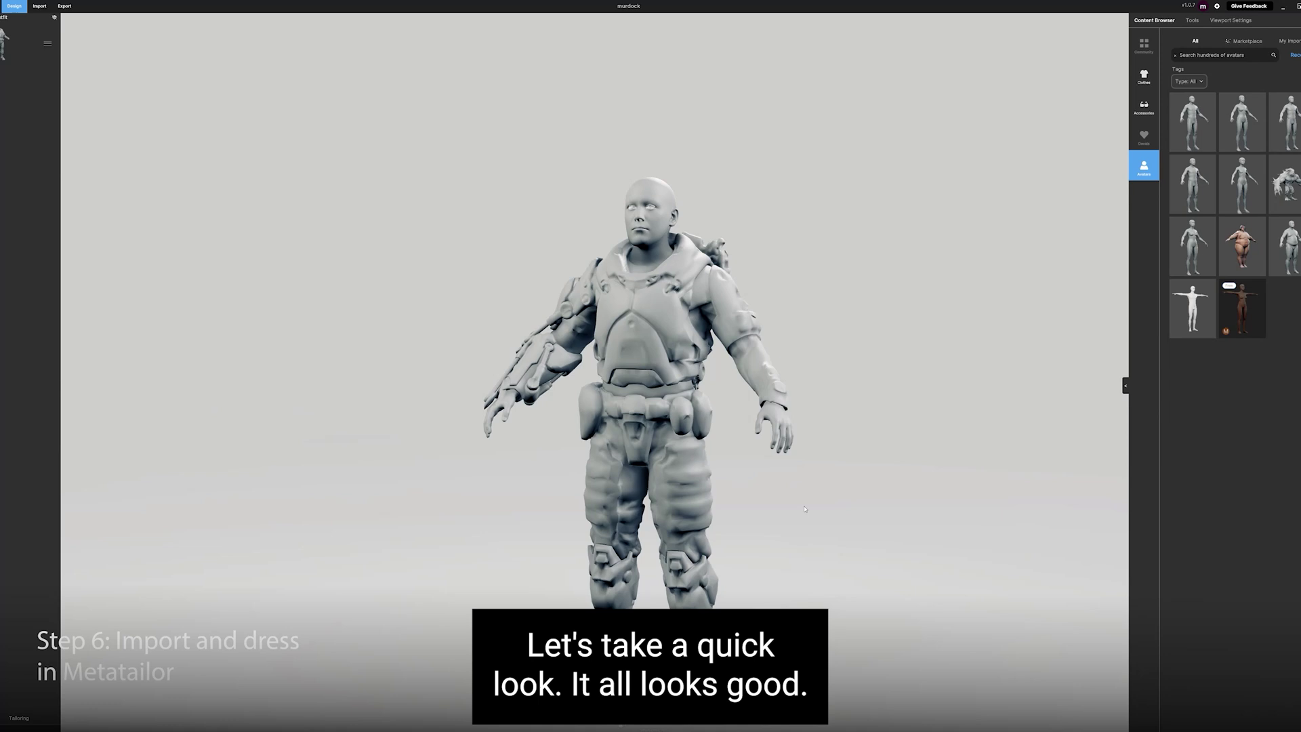
middle_click_drag(805, 509, 456, 502)
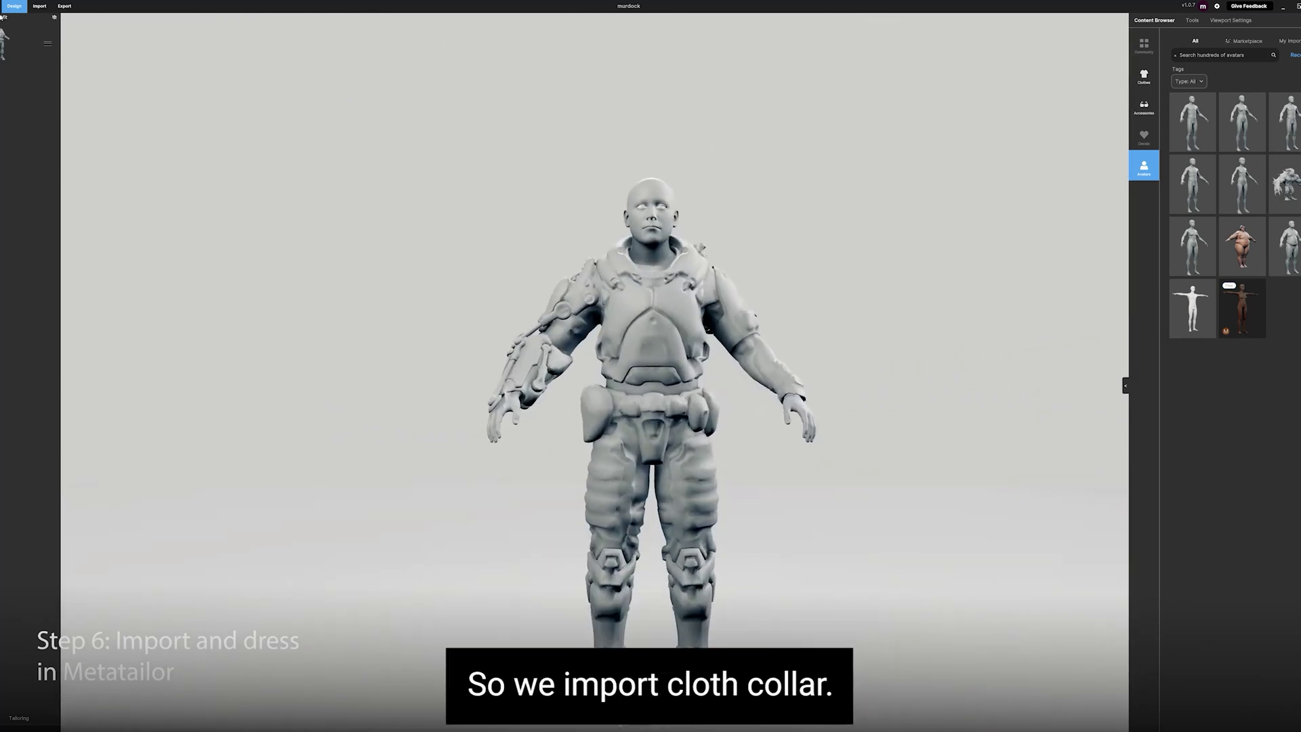
- Import the murdock collar file as Cloth / Accessory, assign it to the shirt category and continue to the placement stage
left_click(39, 6)
left_click(1181, 62)
left_click(85, 84)
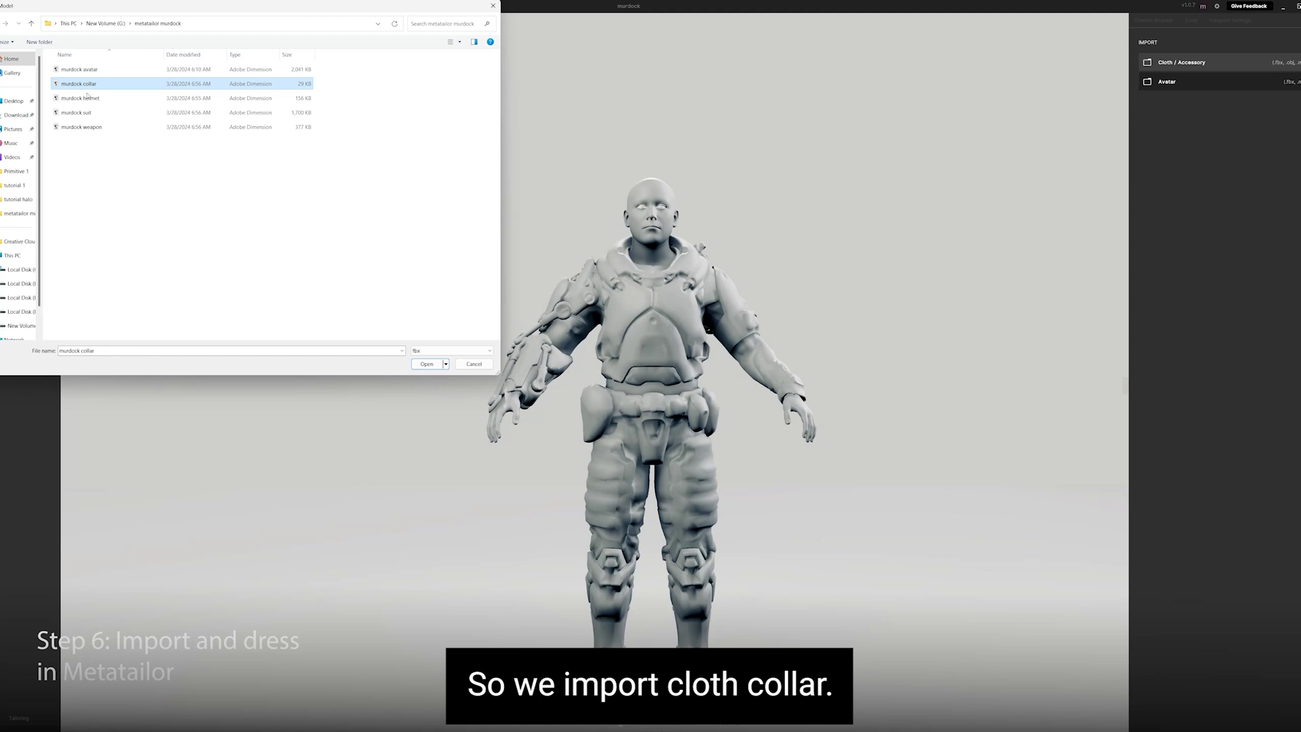
left_click(427, 364)
left_click(1291, 730)
left_click(1153, 177)
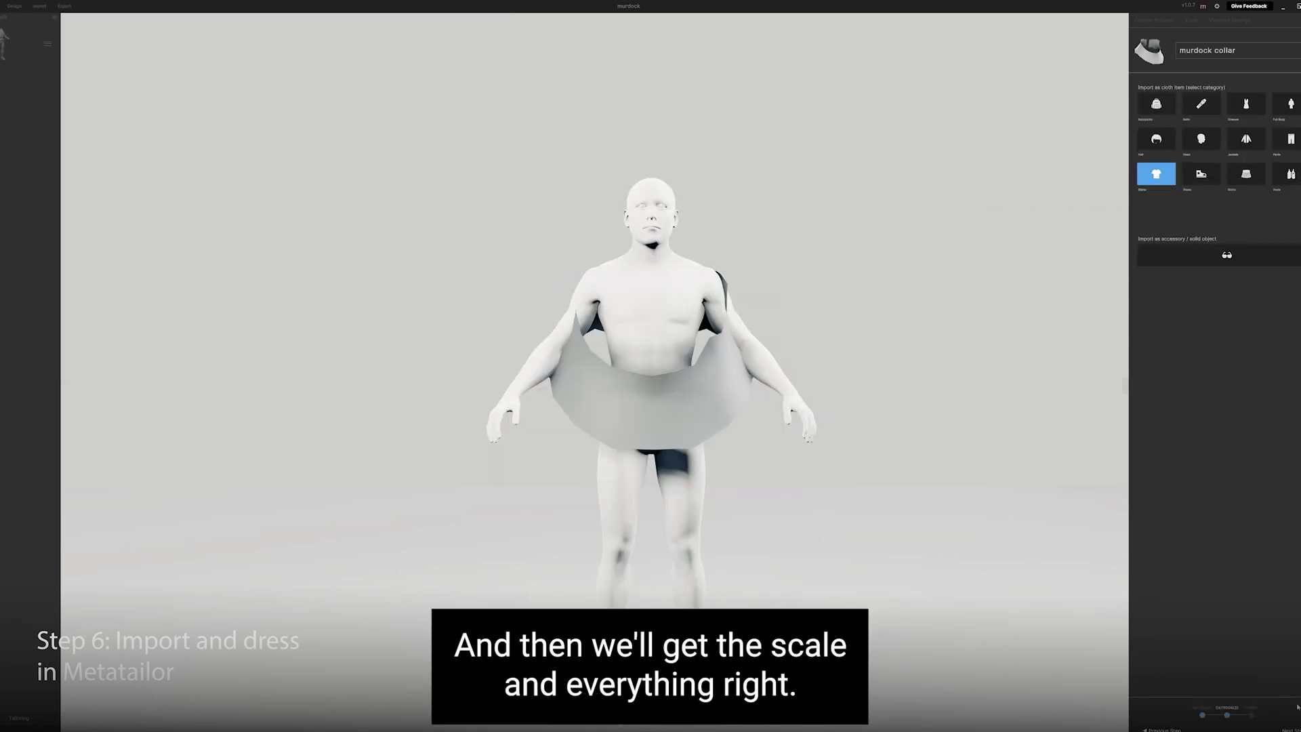
left_click(1292, 730)
- Move the collar up and scale it down so it sits around the avatar's neck, and confirm the placement
middle_click_drag(776, 489, 651, 503)
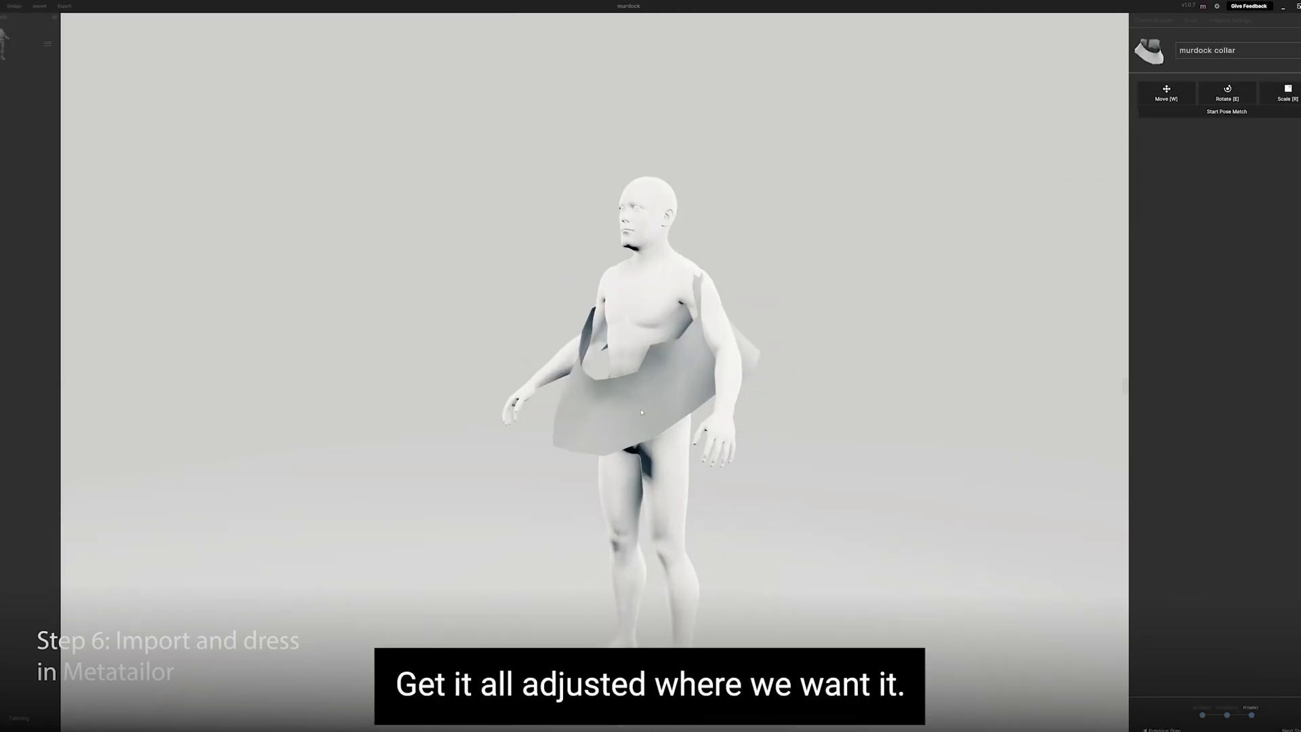
key("w")
left_click_drag(636, 368, 631, 275)
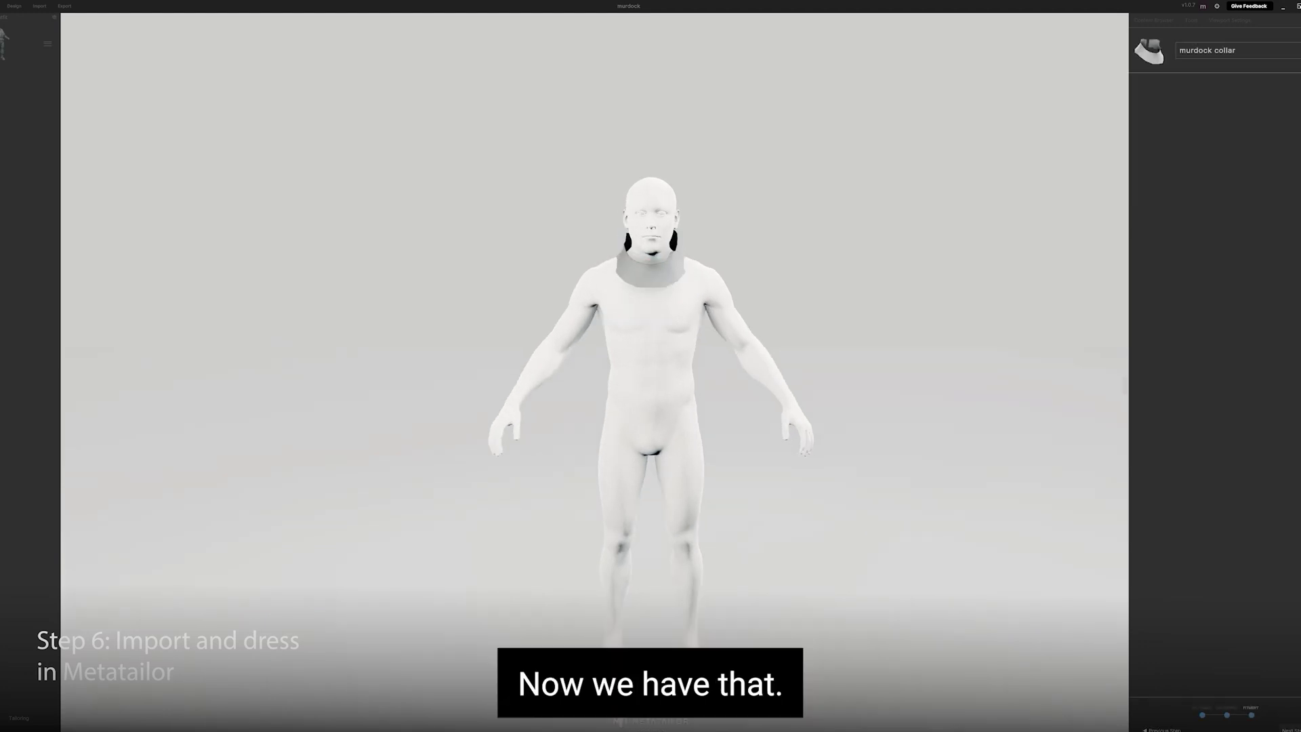
middle_click_drag(778, 533, 730, 535)
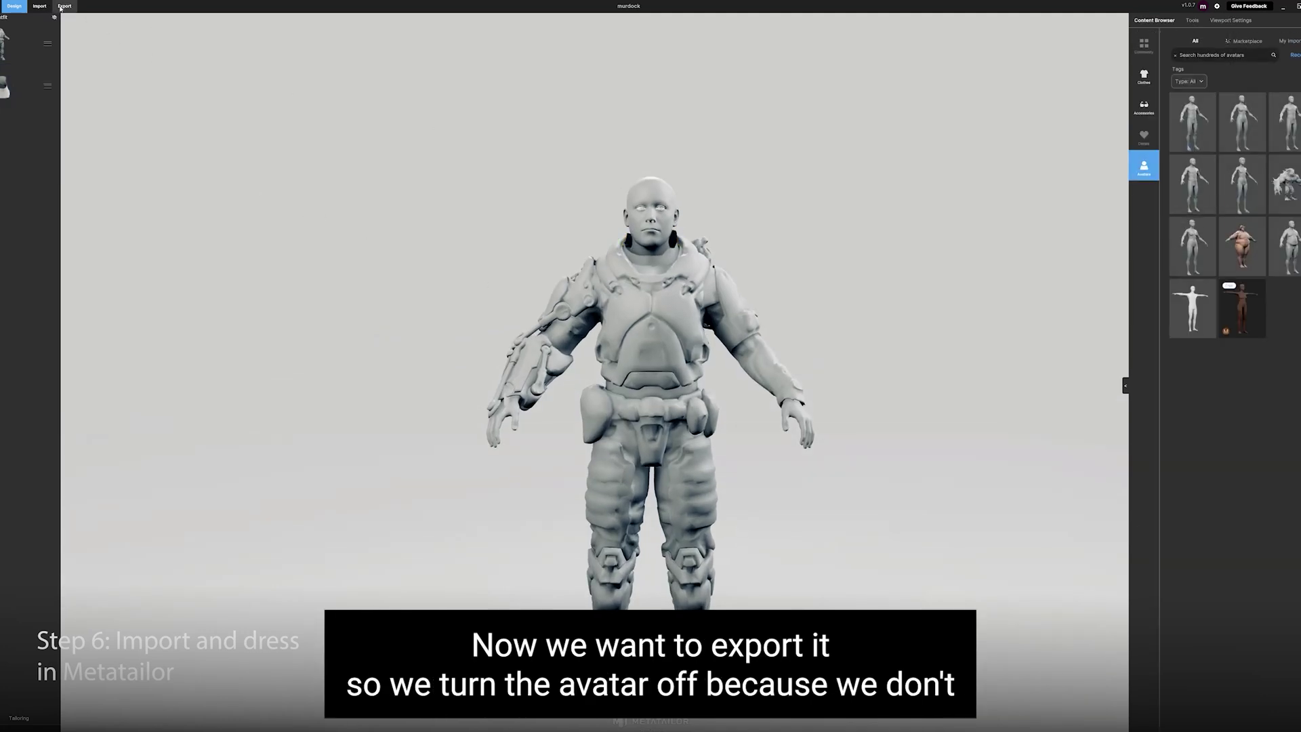
- Export the outfit as FBX without the avatar, using the folder name murdock halo suit
left_click(62, 7)
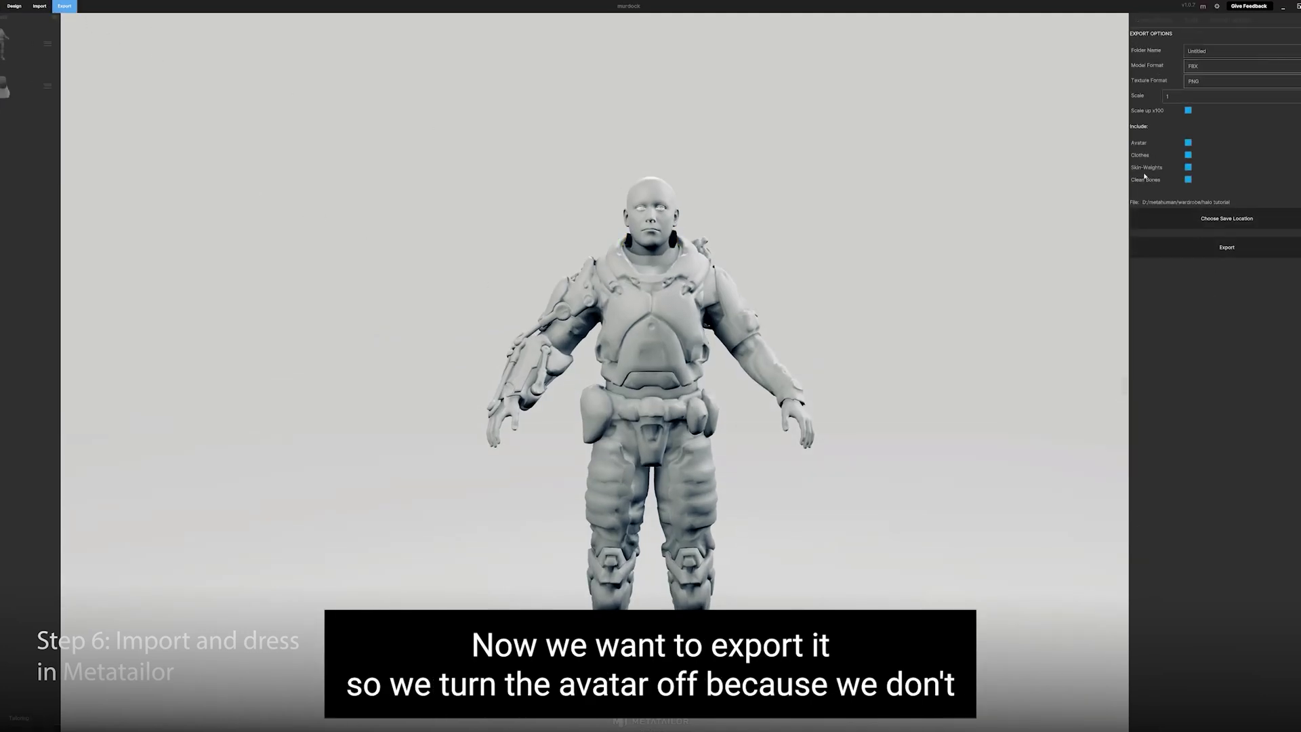
type("murdock ha")
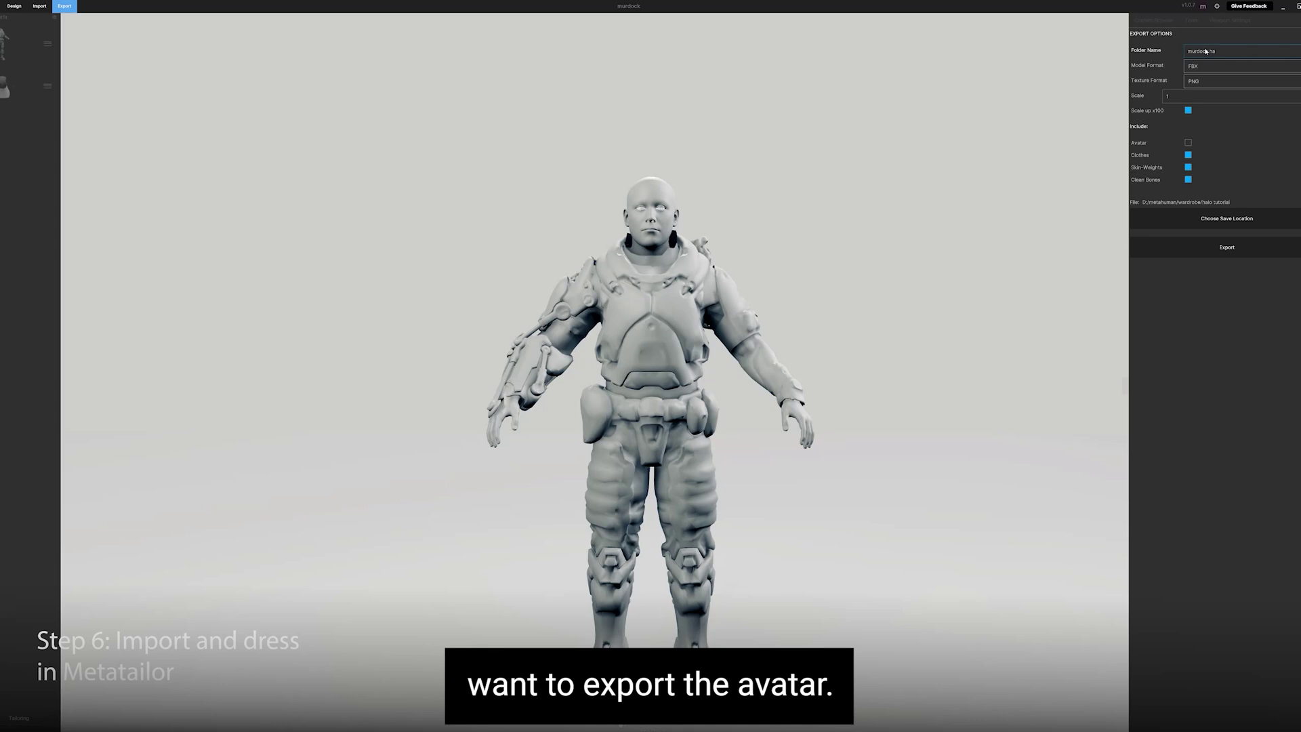
type("lo suit")
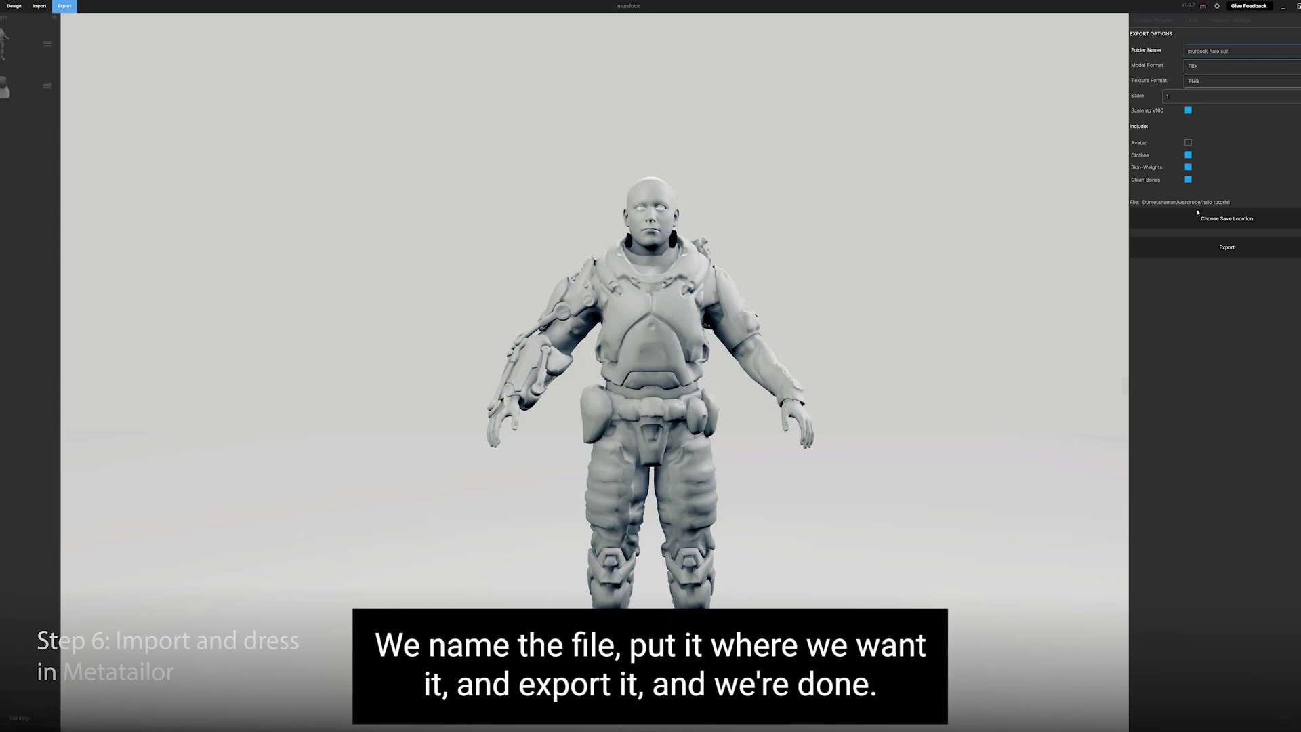
left_click(1227, 221)
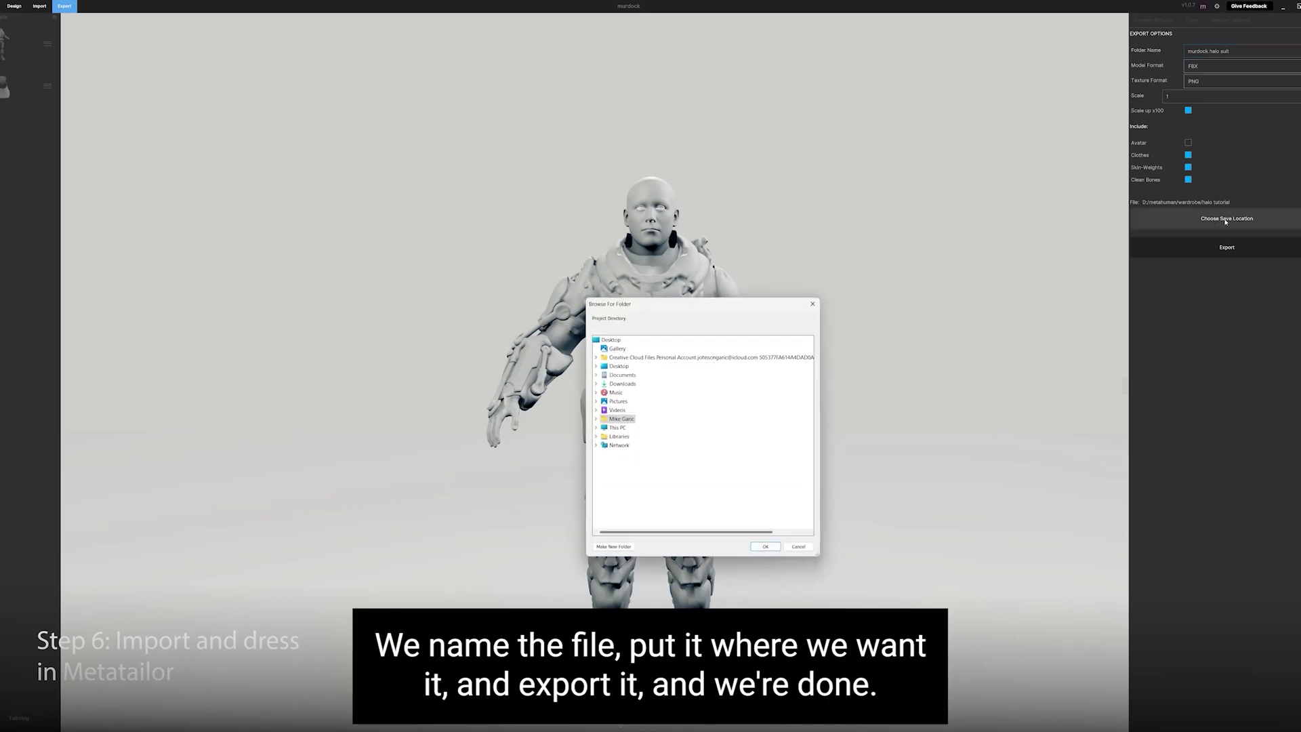
left_click(813, 305)
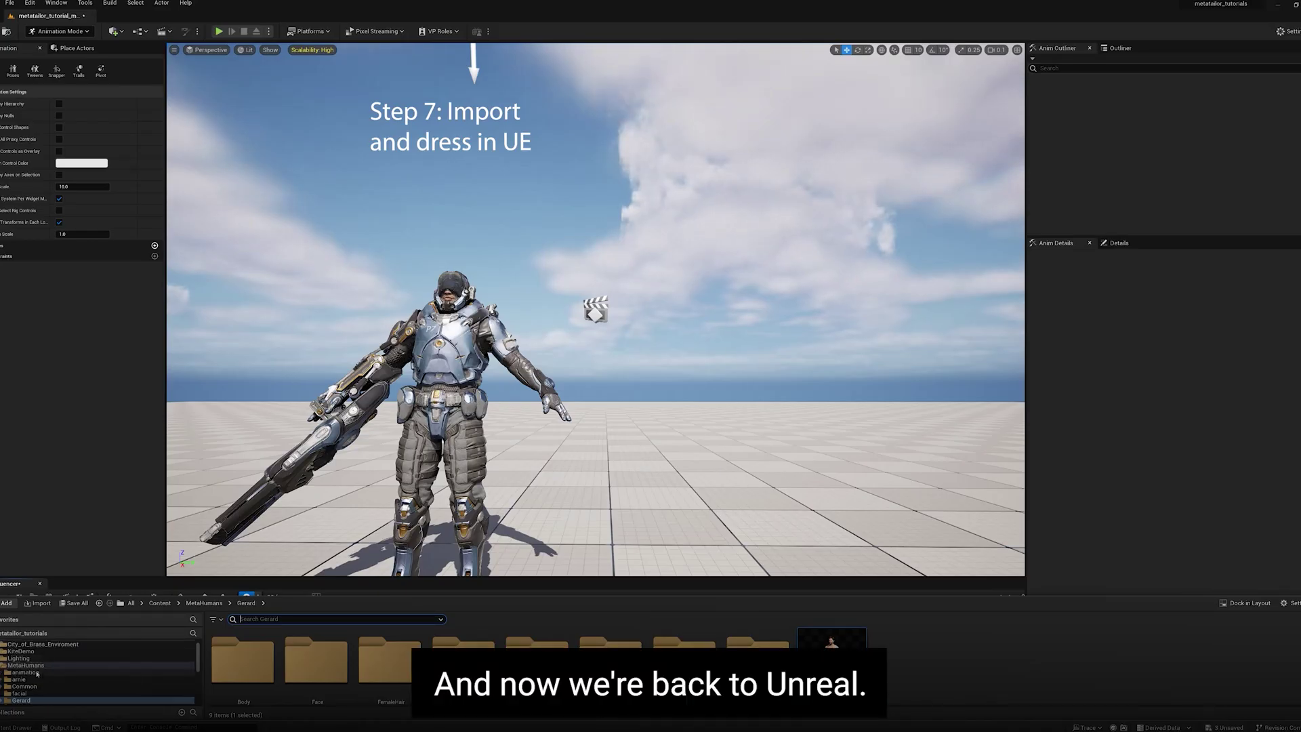
- Switch to Unreal Engine, open the Murdock_meta folder inside wardrobe and start an import there from the disk's metahuman wardrobe folder
scroll(37, 673, "down", 2)
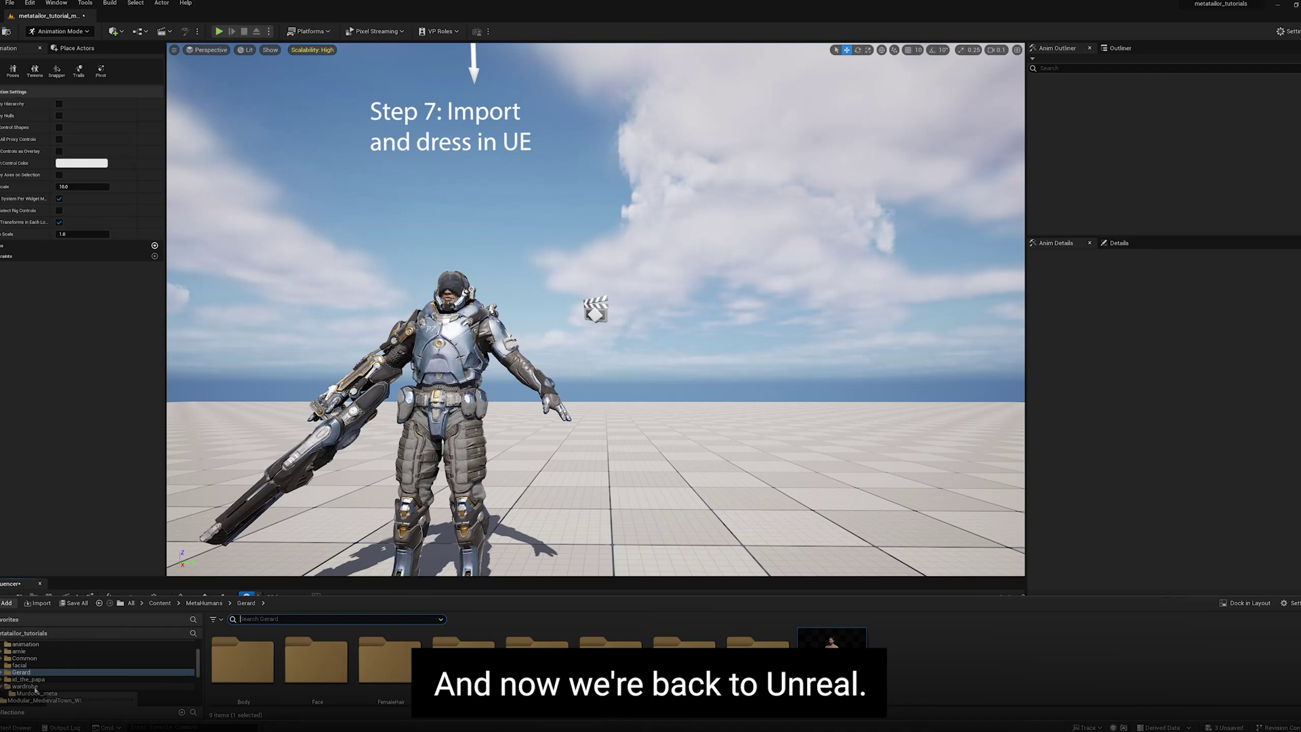
left_click(34, 688)
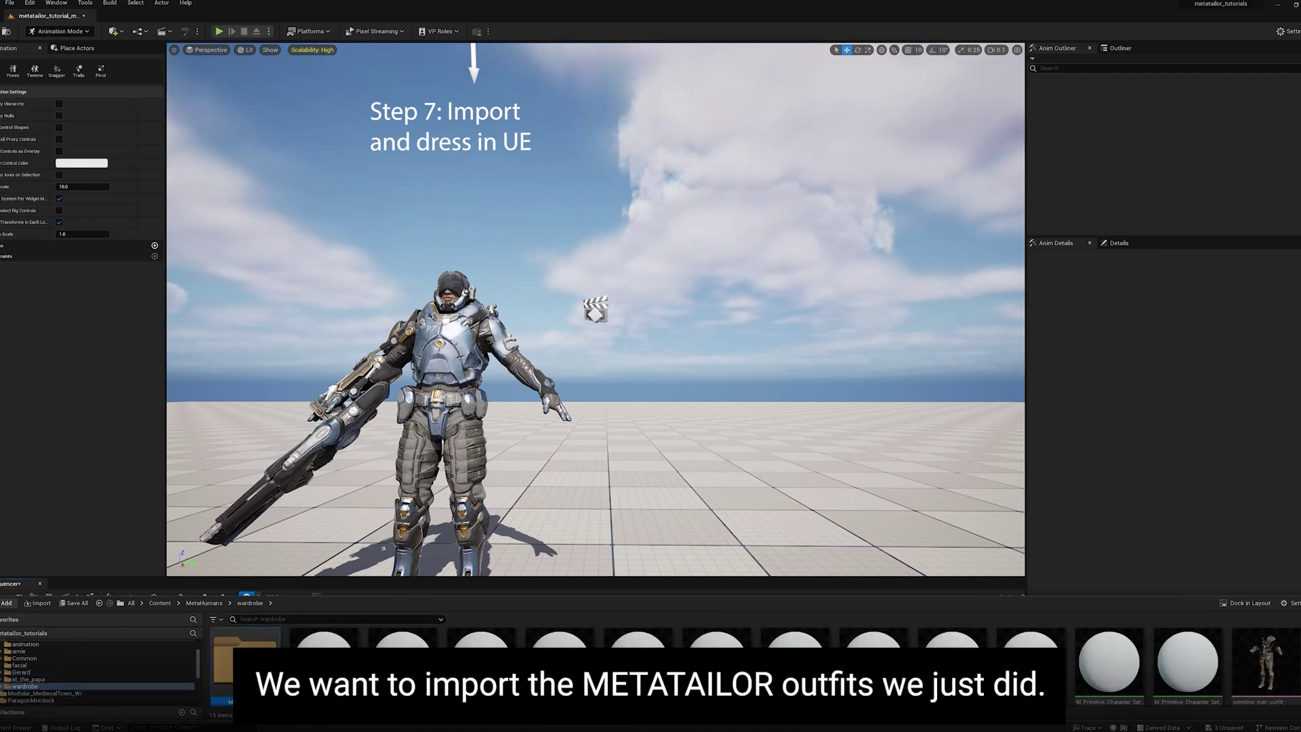
double_click(245, 667)
right_click(304, 667)
left_click(346, 277)
left_click(178, 21)
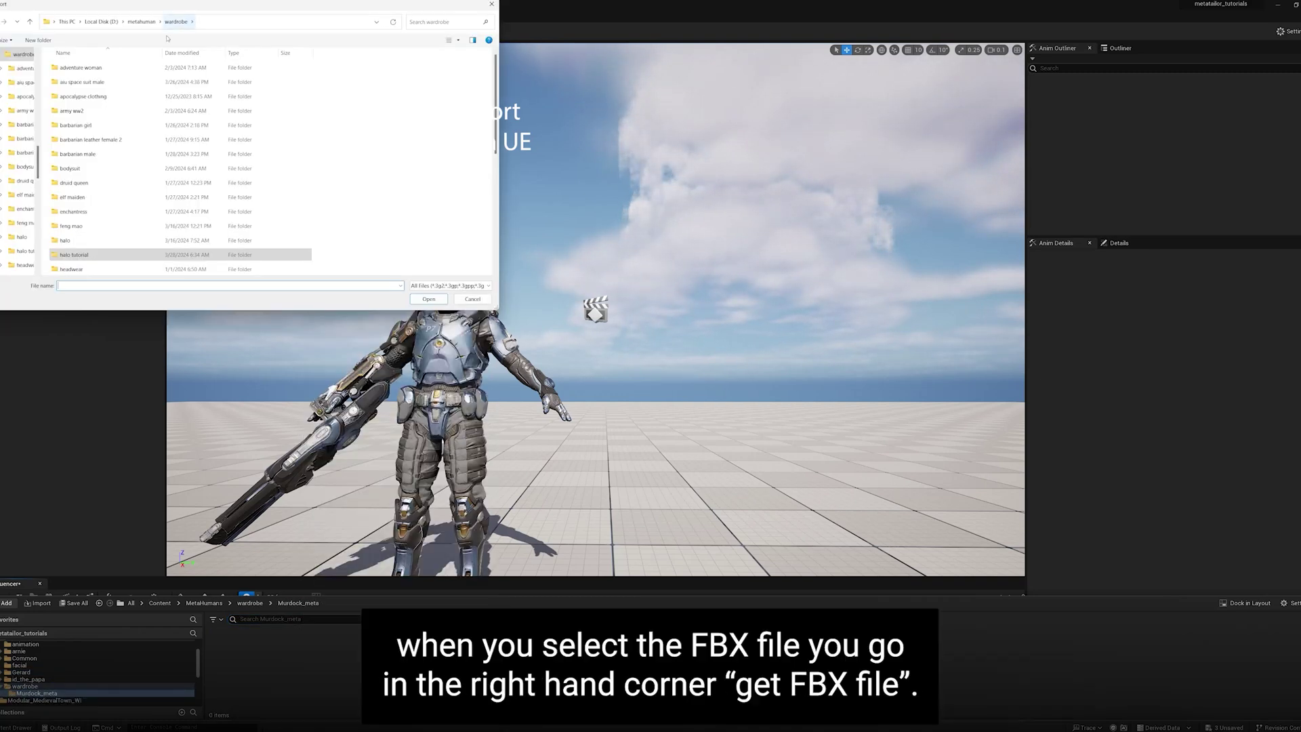
- Pick the murdock halo suit file from the halo tutorial folder, restrict the file type to FBX and open it for import
scroll(92, 196, "down", 1)
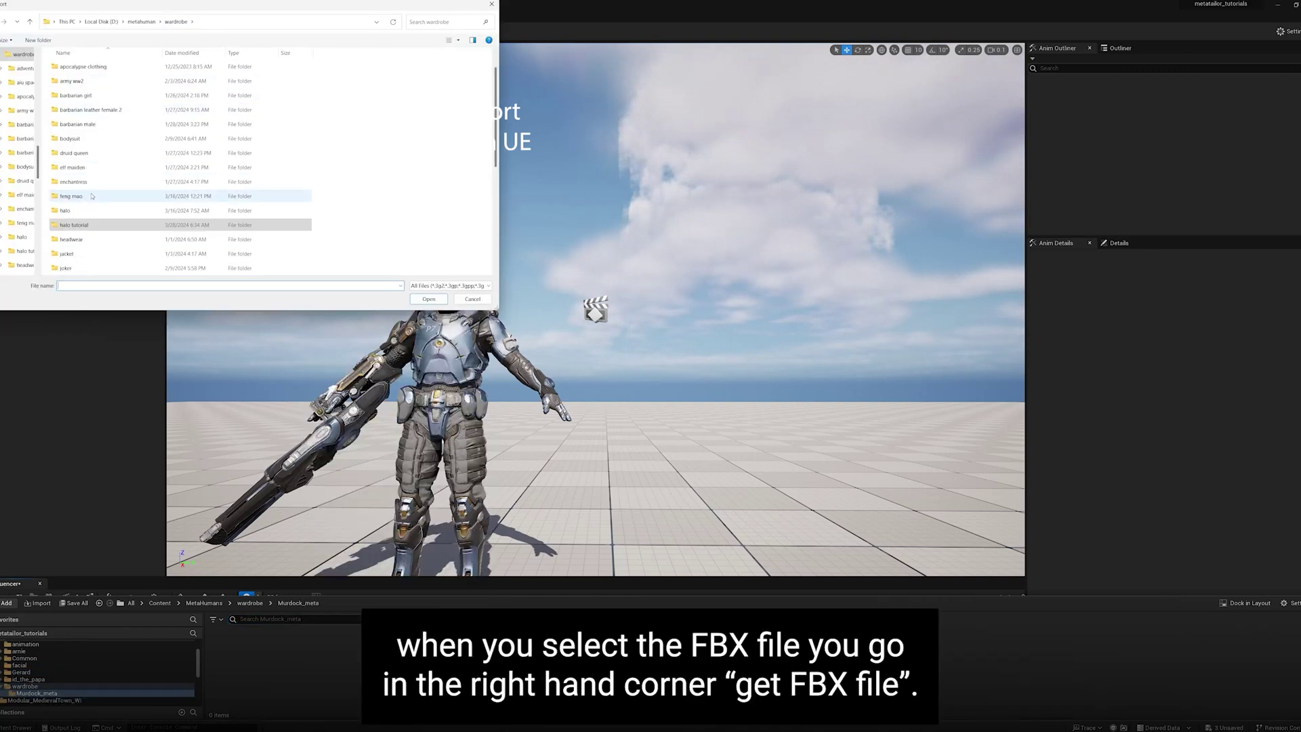
double_click(82, 225)
double_click(80, 67)
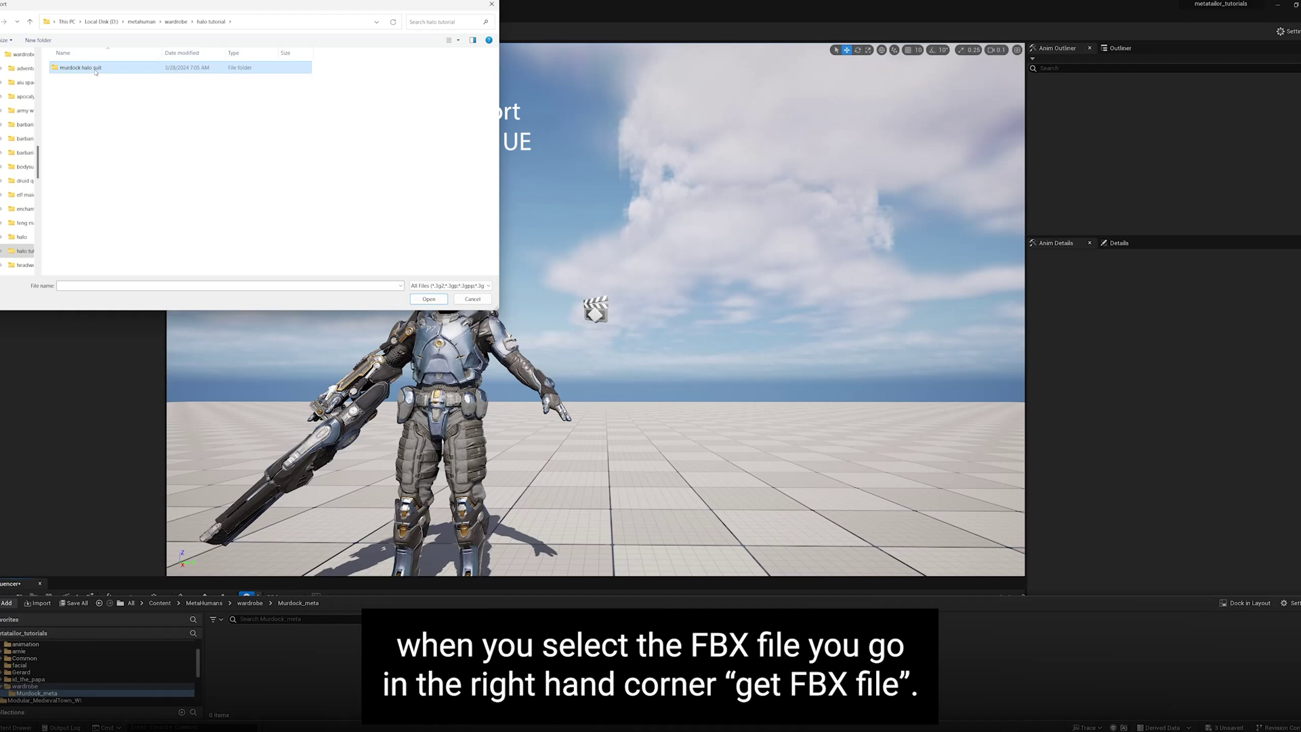
left_click(80, 68)
left_click(492, 286)
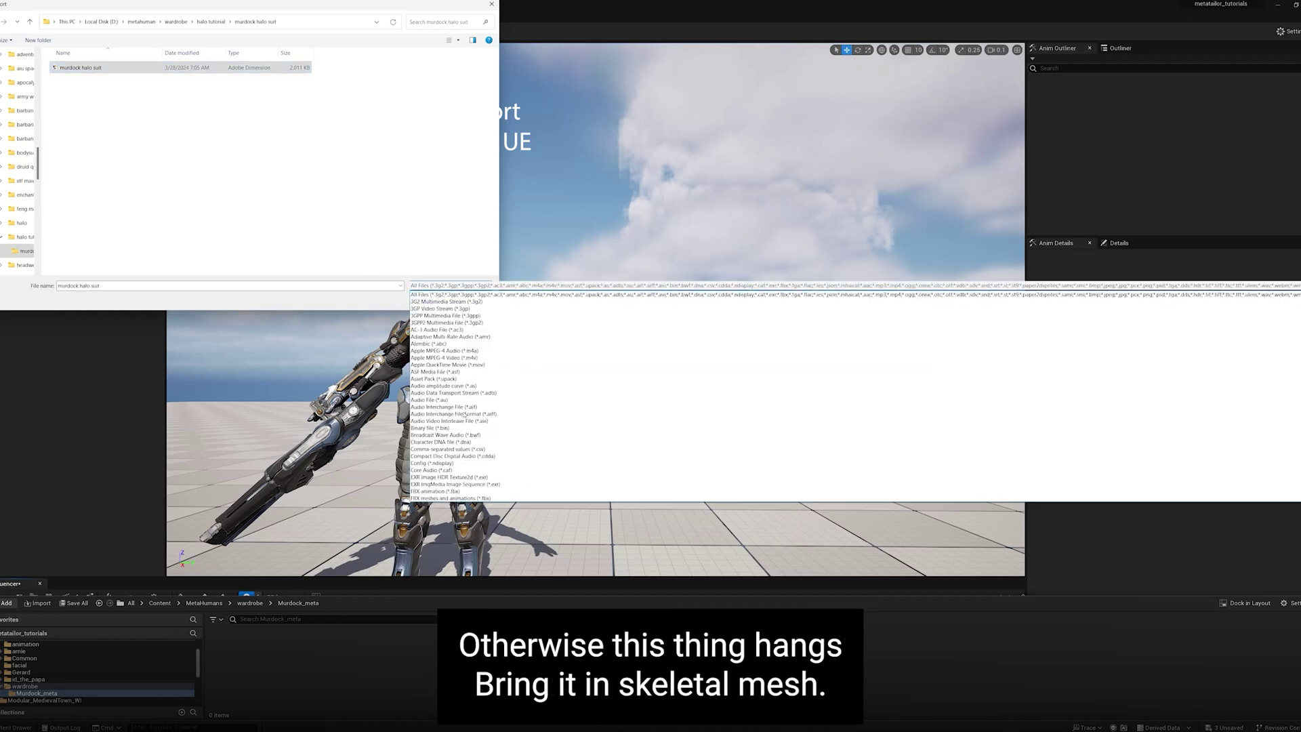
left_click(468, 492)
left_click(431, 300)
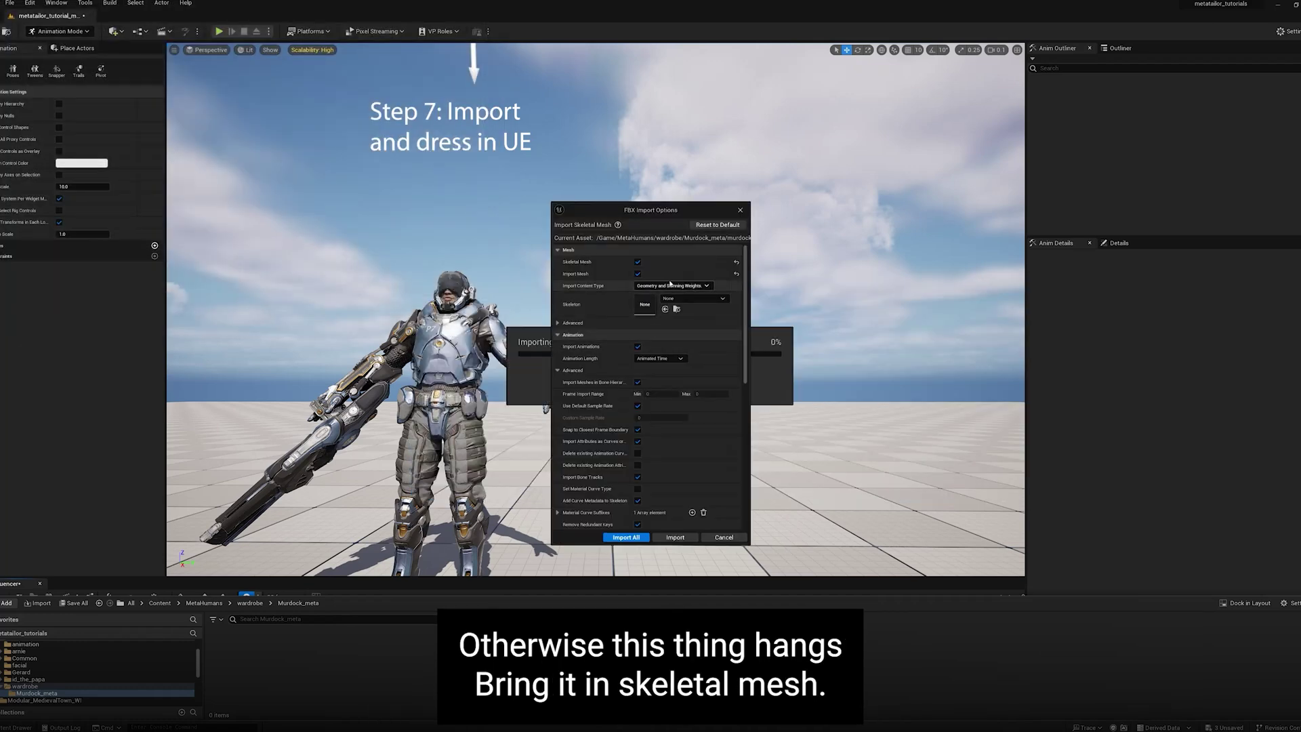
- Assign metahuman_base_skel as the skeleton and import everything as a skeletal mesh
left_click(723, 299)
scroll(725, 427, "down", 3)
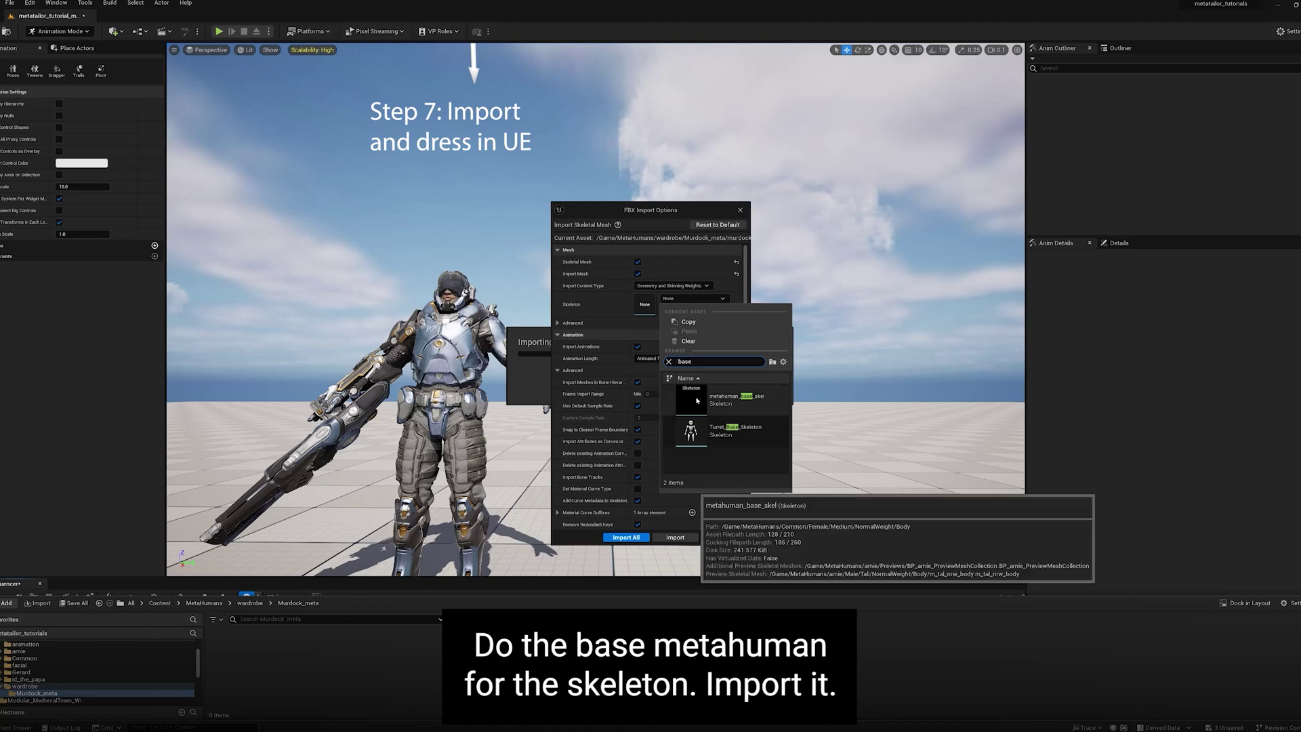
left_click(732, 434)
left_click(626, 536)
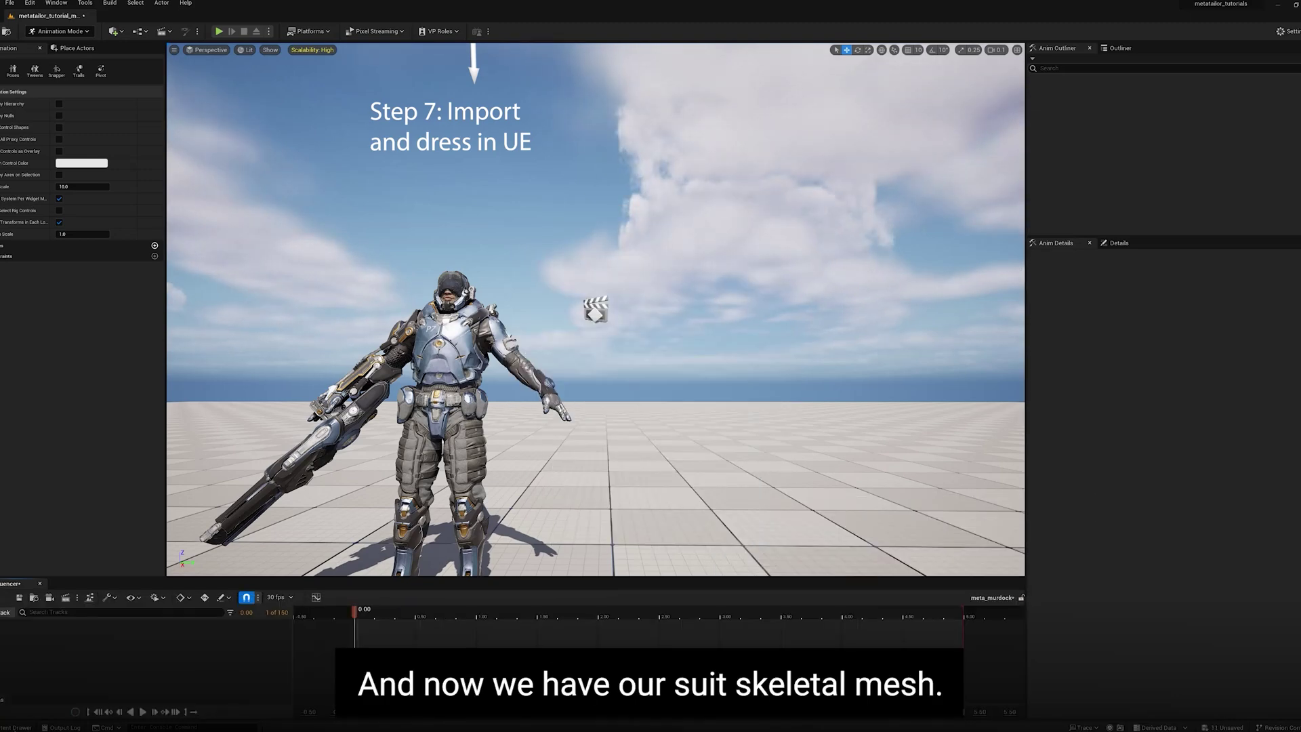
- Open the imported murdock_halo_suit skeletal mesh and bring up the ParagonMurdock Materials folder beside it
key("ctrl+space")
double_click(682, 662)
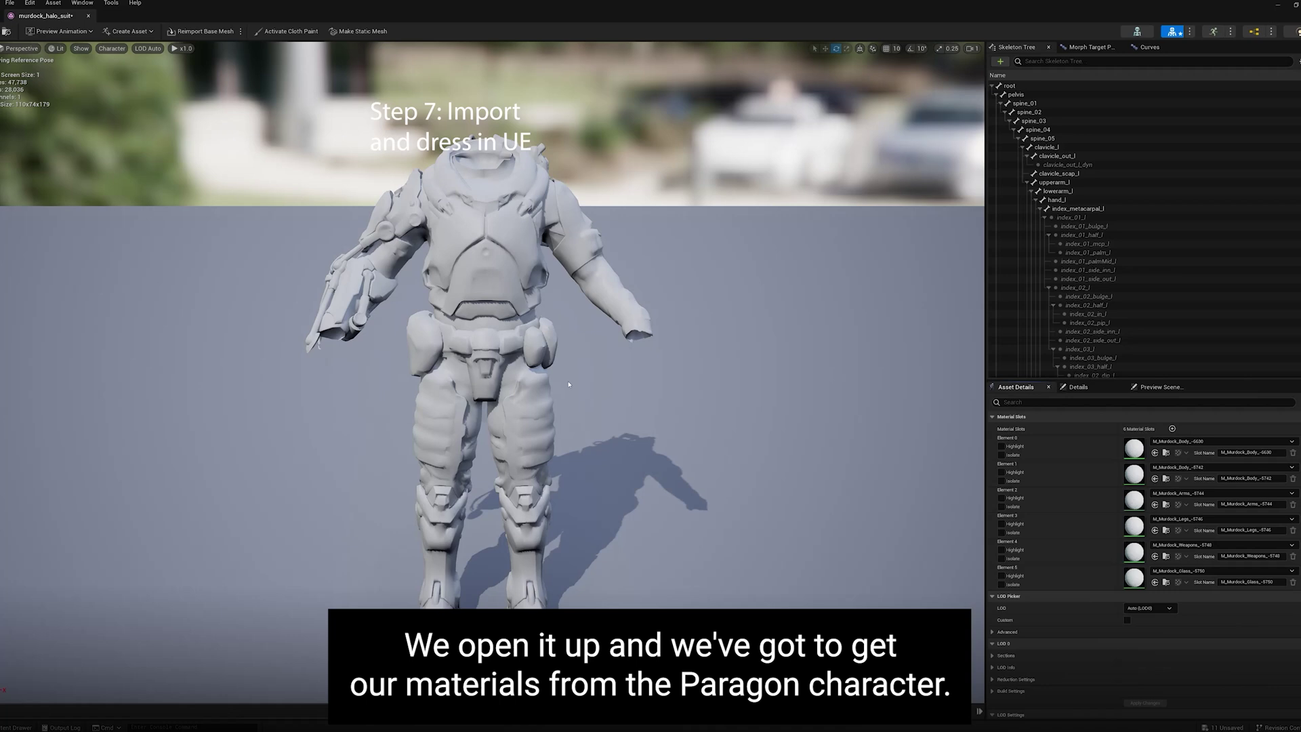
key("ctrl+space")
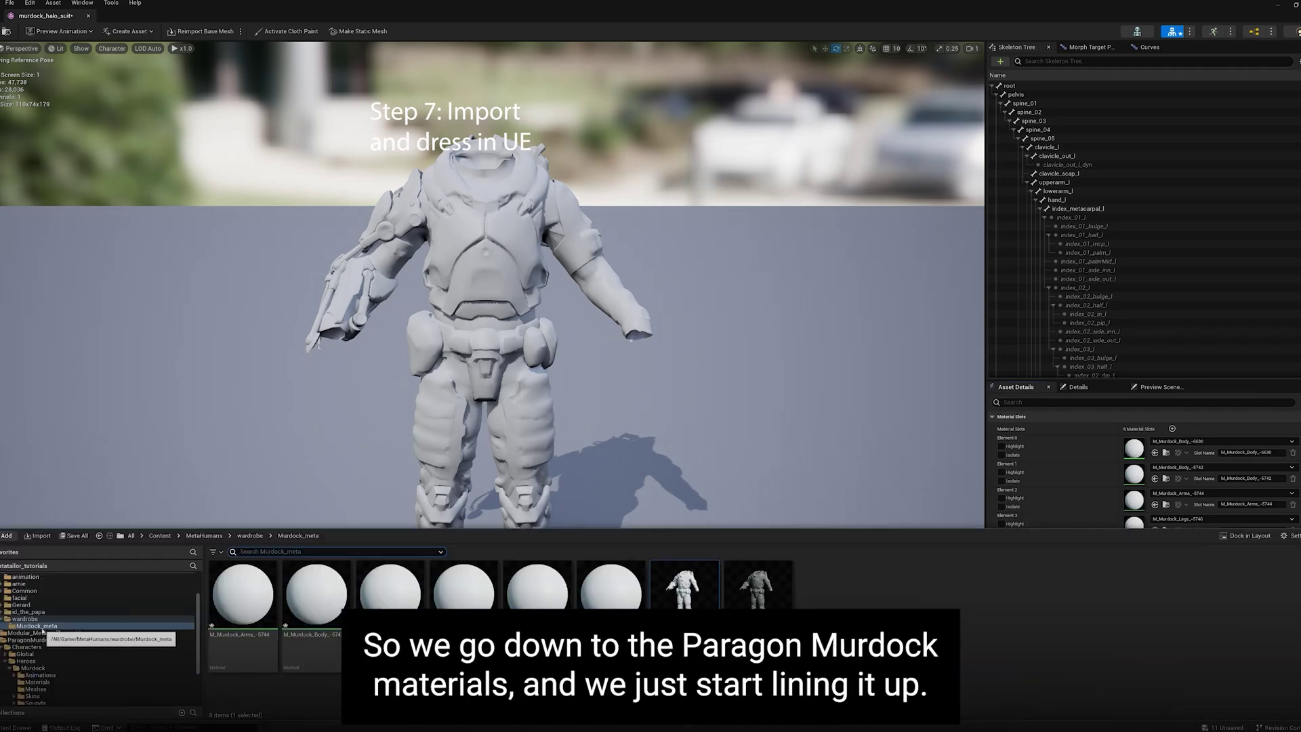
left_click(38, 682)
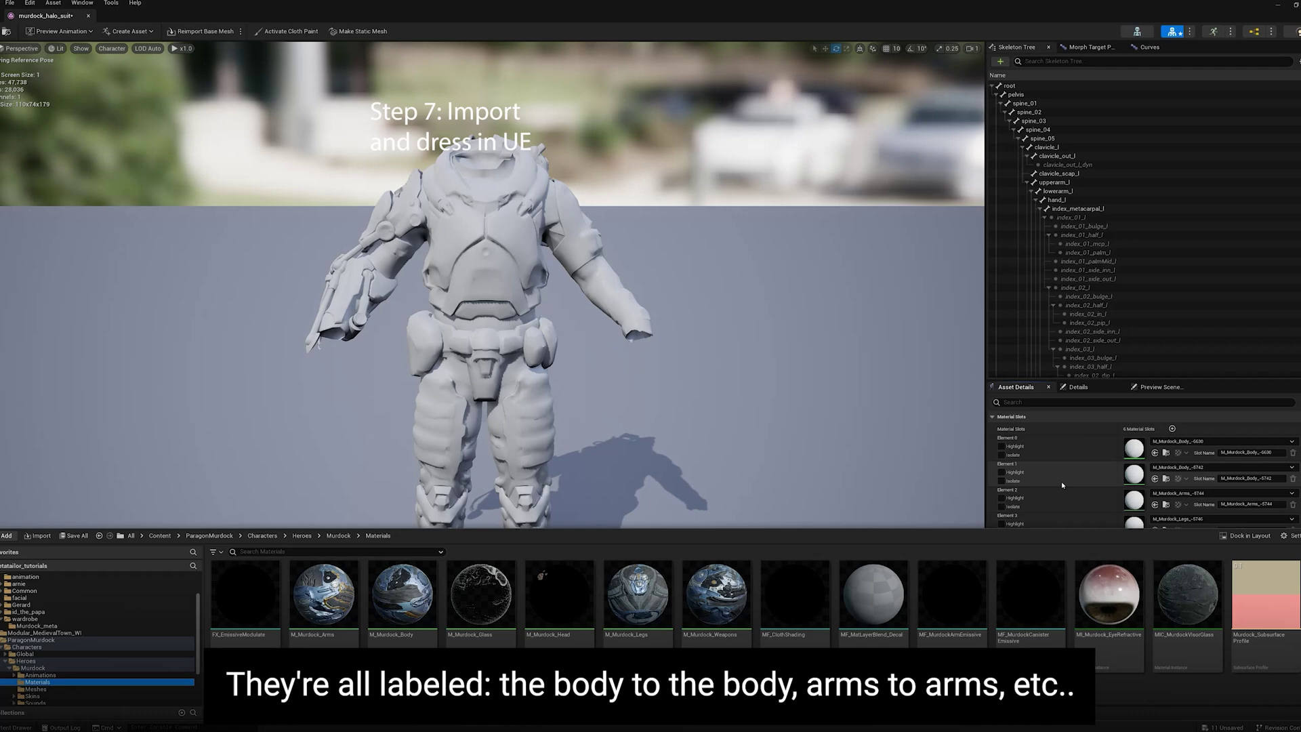
- Assign the M_Murdock_Body, Arms, Legs and Weapons materials to the suit's matching material slots
left_click(433, 591)
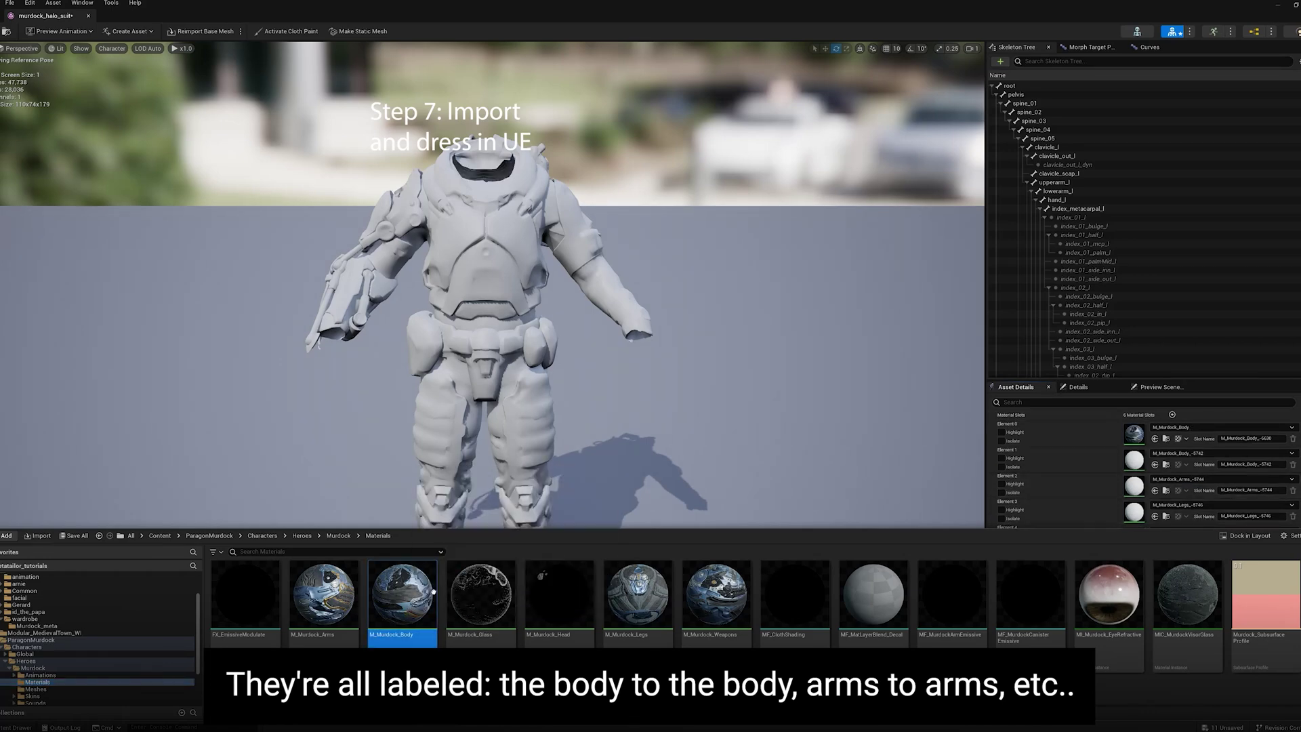
left_click_drag(434, 591, 1139, 474)
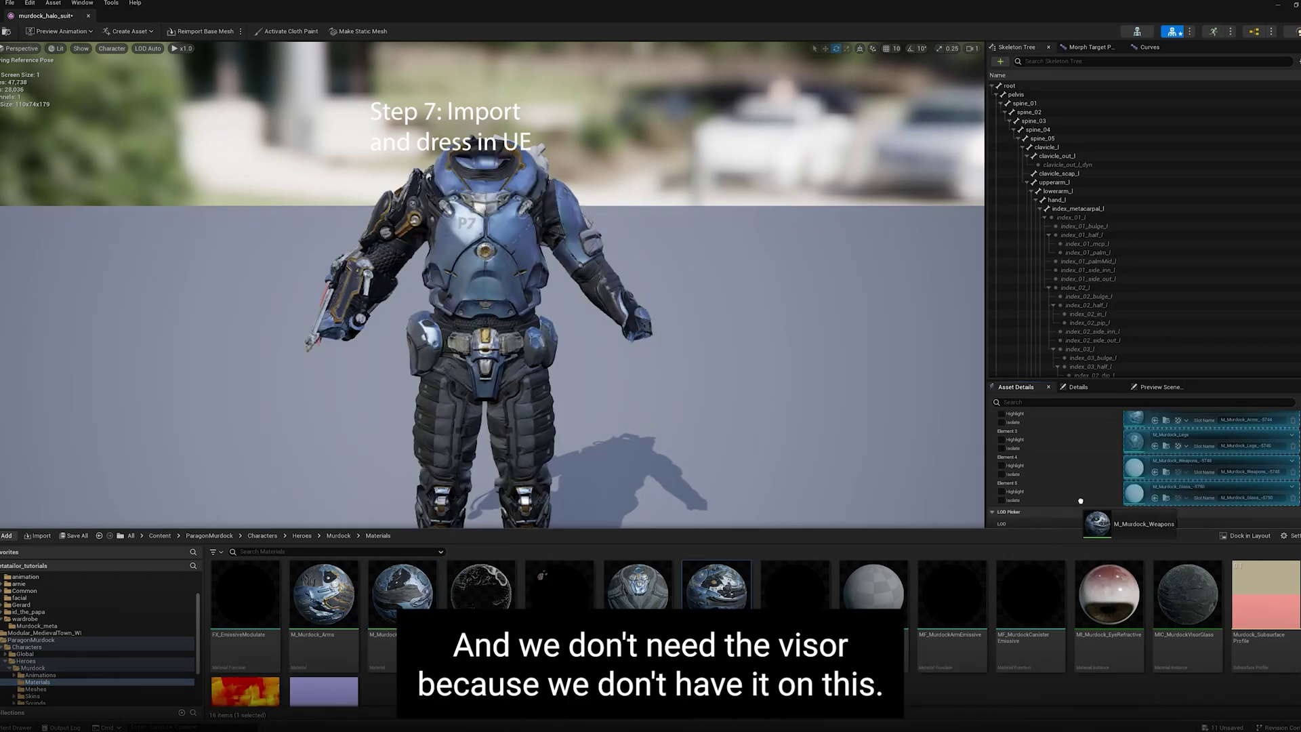
left_click_drag(1088, 522, 1145, 466)
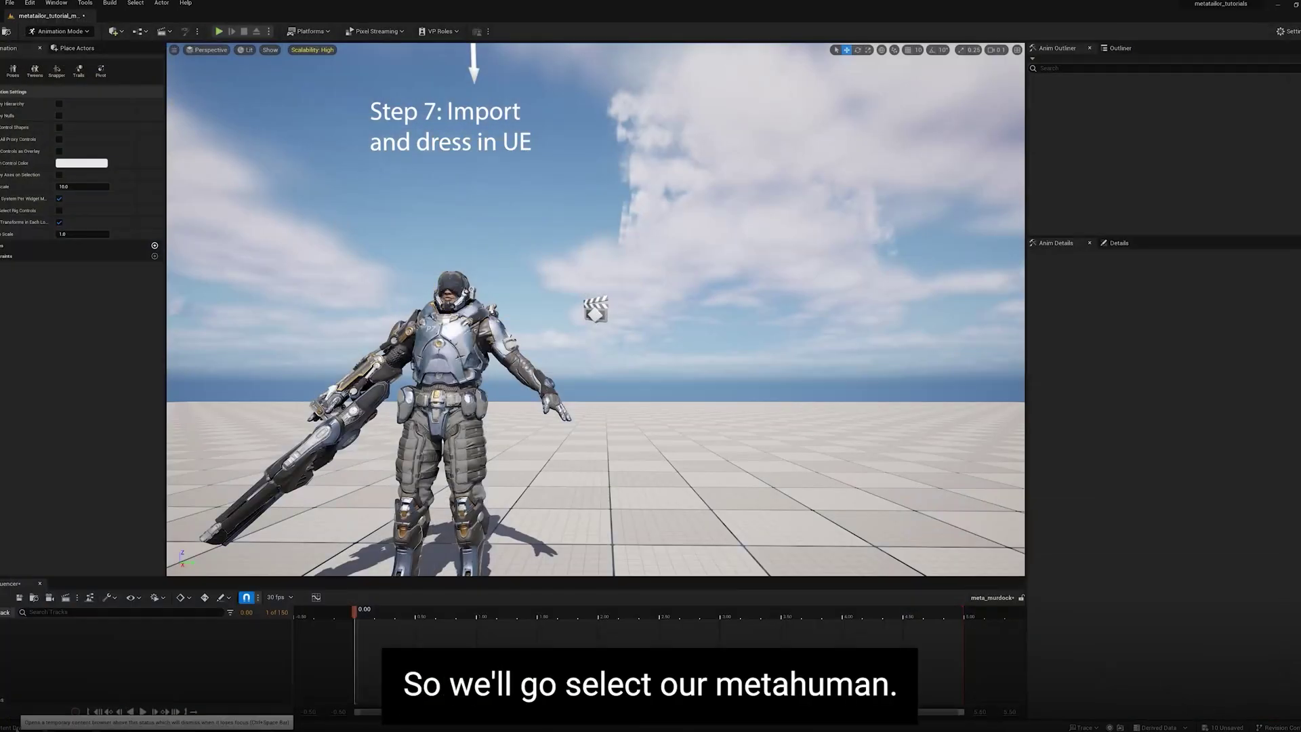
- Return to the level, find the MetaHuman's folder and open the BP_Gerard blueprint
left_click(20, 727)
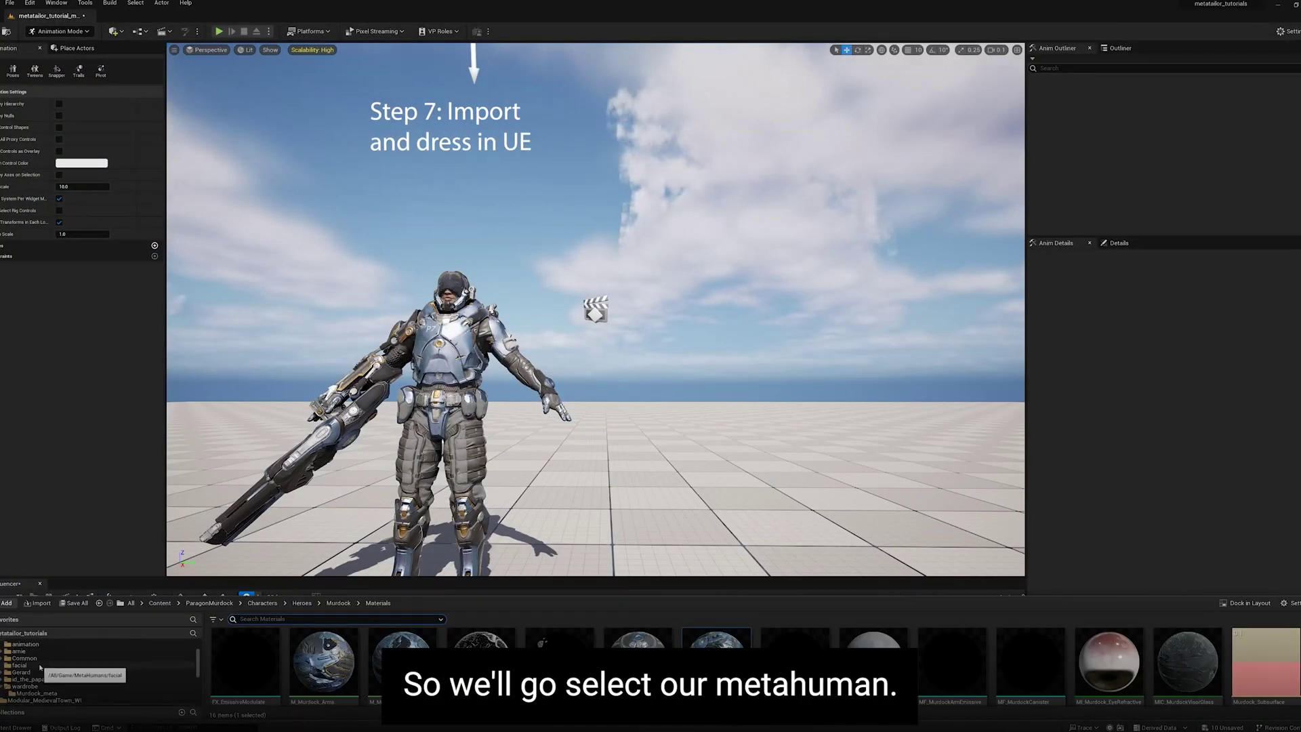
scroll(39, 661, "up", 1)
left_click(25, 651)
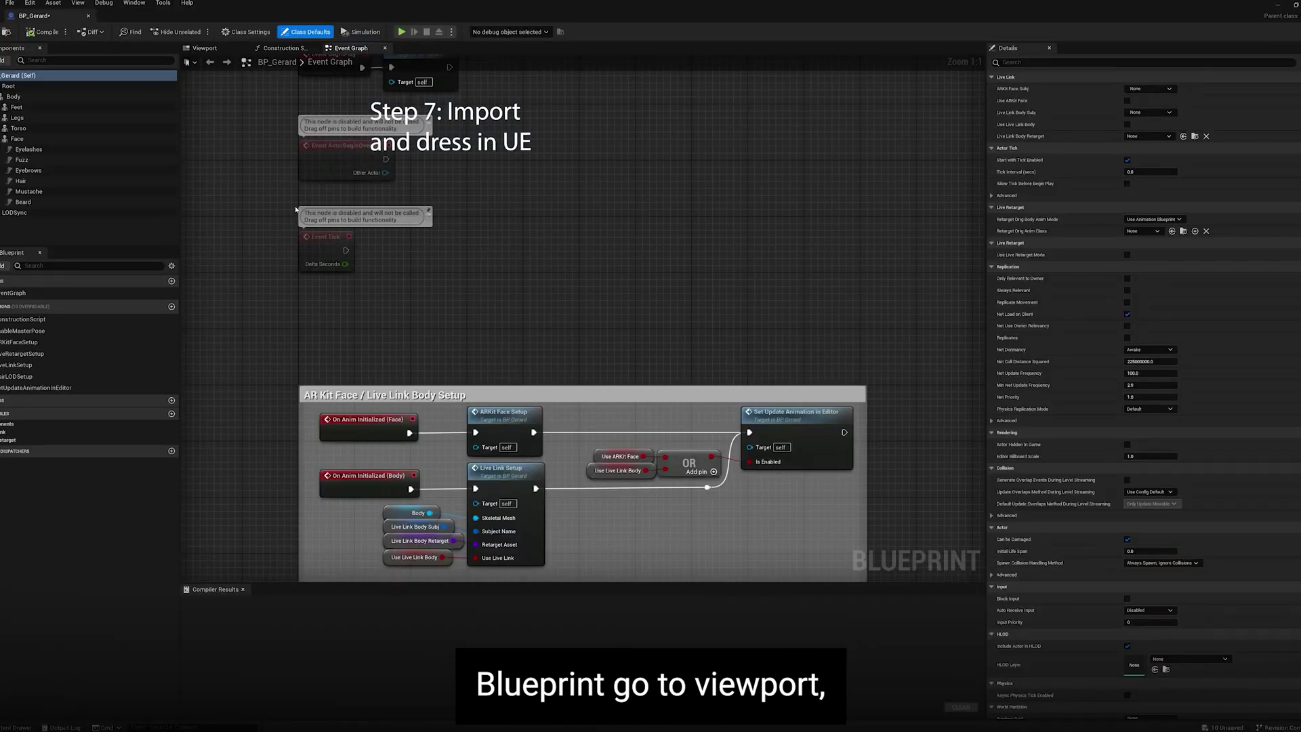
- Show the MetaHuman in the blueprint's viewport and clear the skeletal mesh of its Feet component to remove the flip-flops
left_click(203, 49)
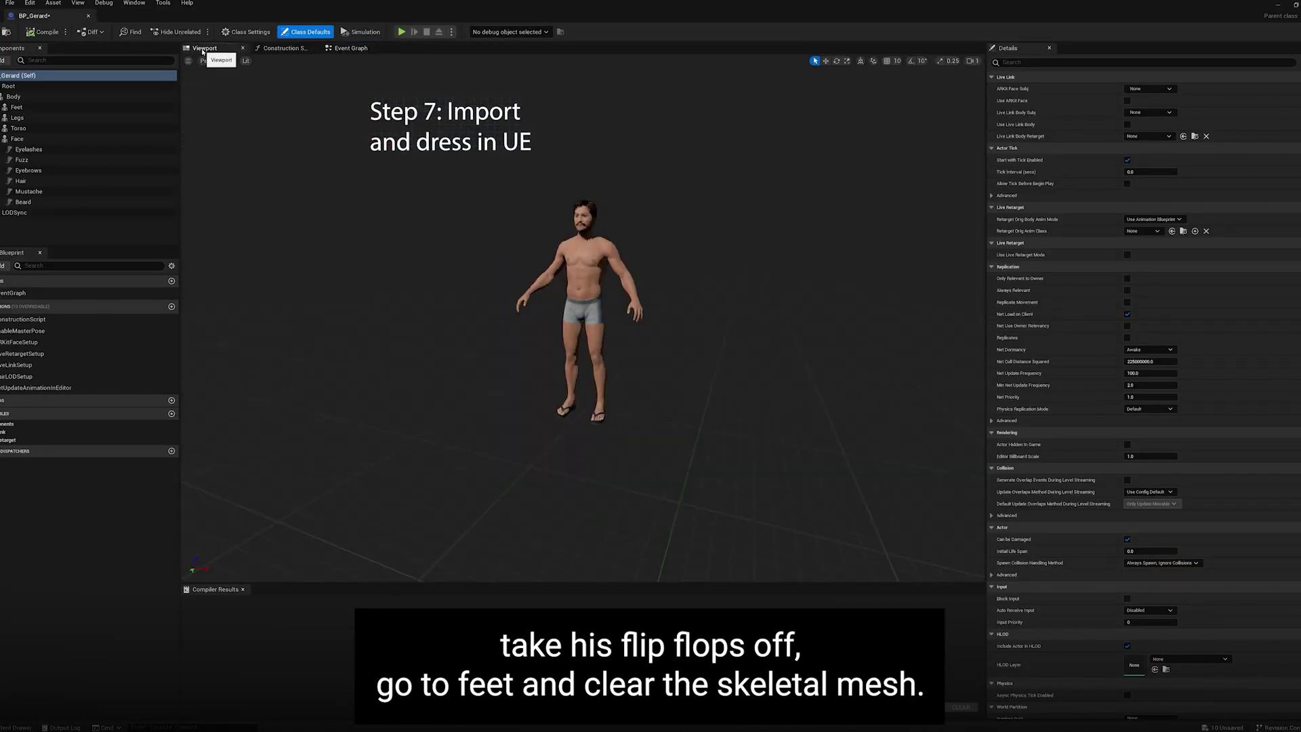
left_click(16, 107)
left_click(1180, 331)
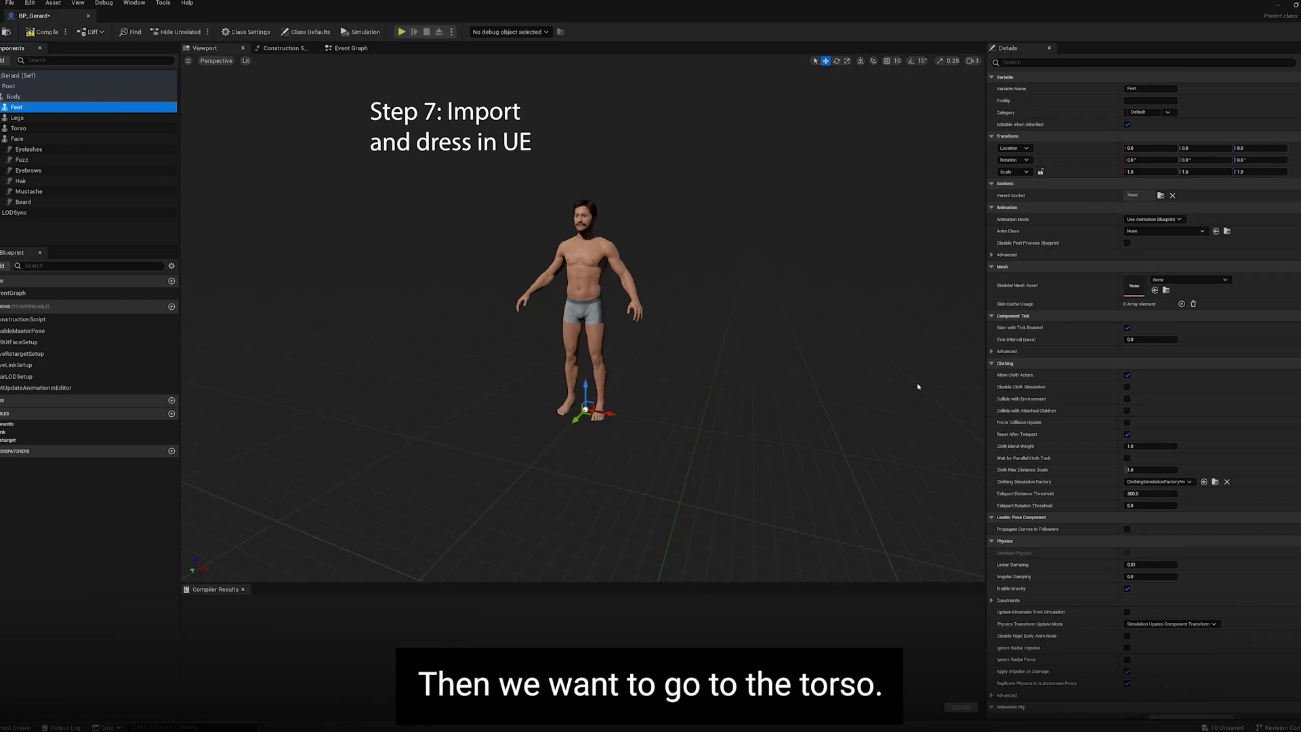
- Assign murdock_halo_suit as the skeletal mesh of the MetaHuman's Torso component
left_click(20, 128)
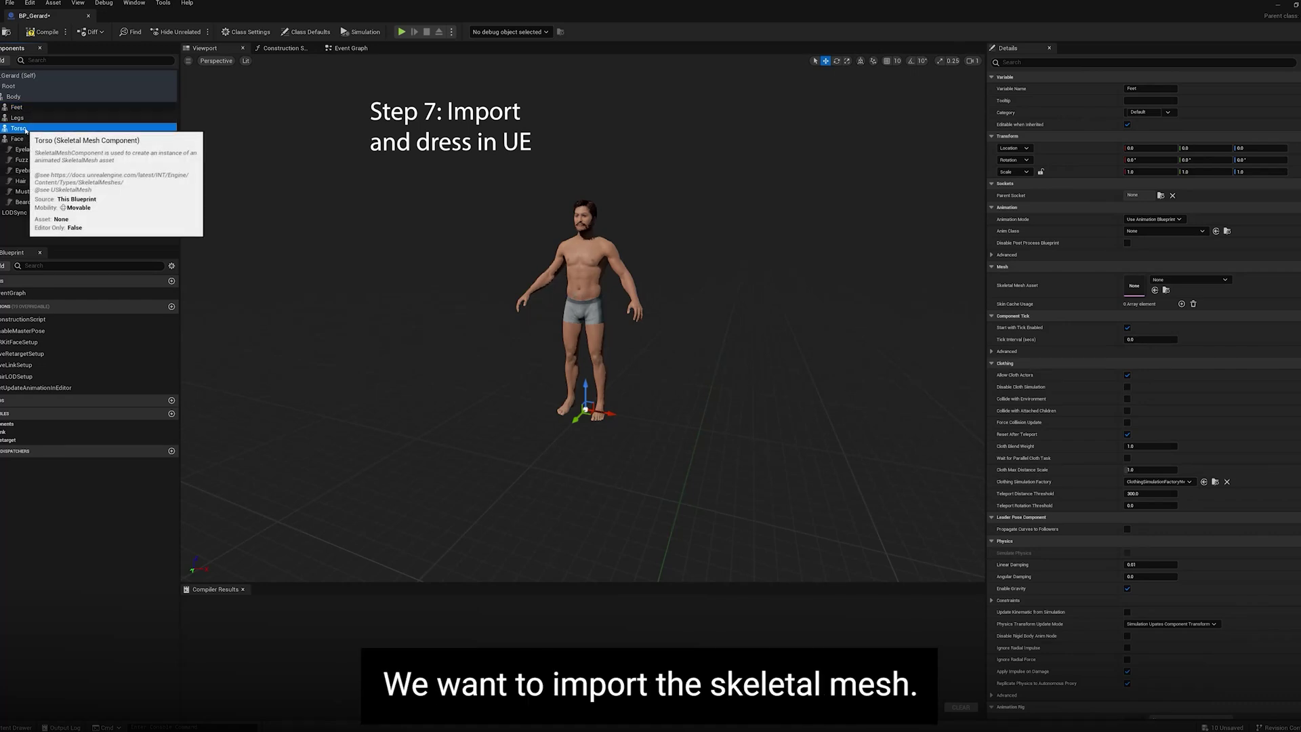
left_click(1225, 280)
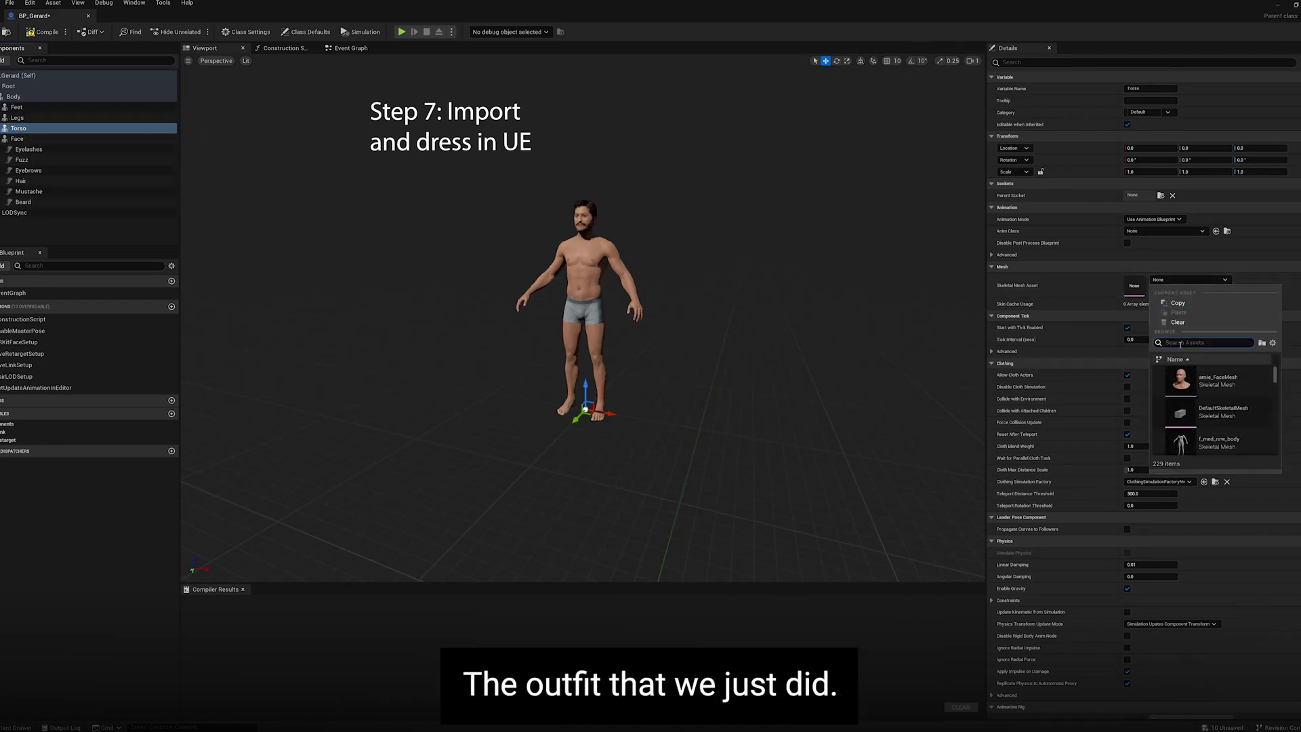
left_click(1184, 385)
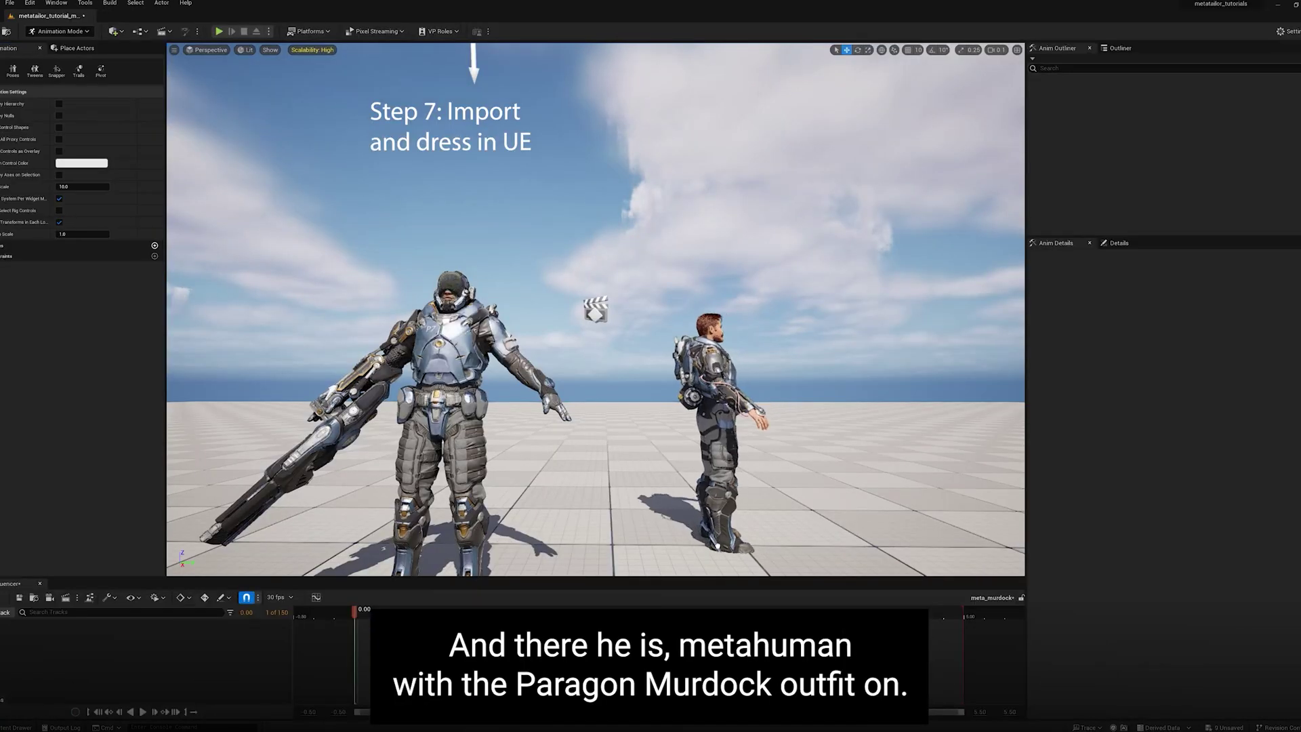
- Move the dressed MetaHuman closer to the Murdock character in the level and add it to the meta_murdock sequence
left_click(736, 559)
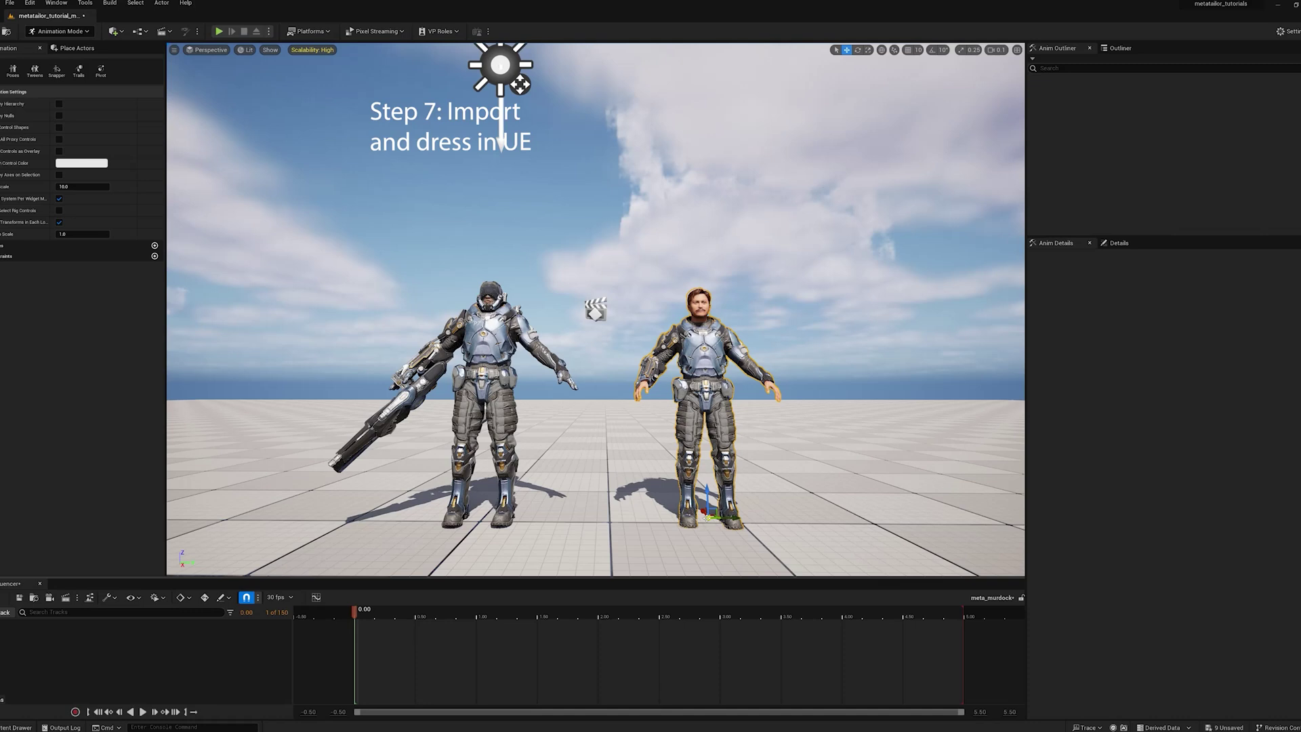
left_click_drag(734, 518, 689, 518)
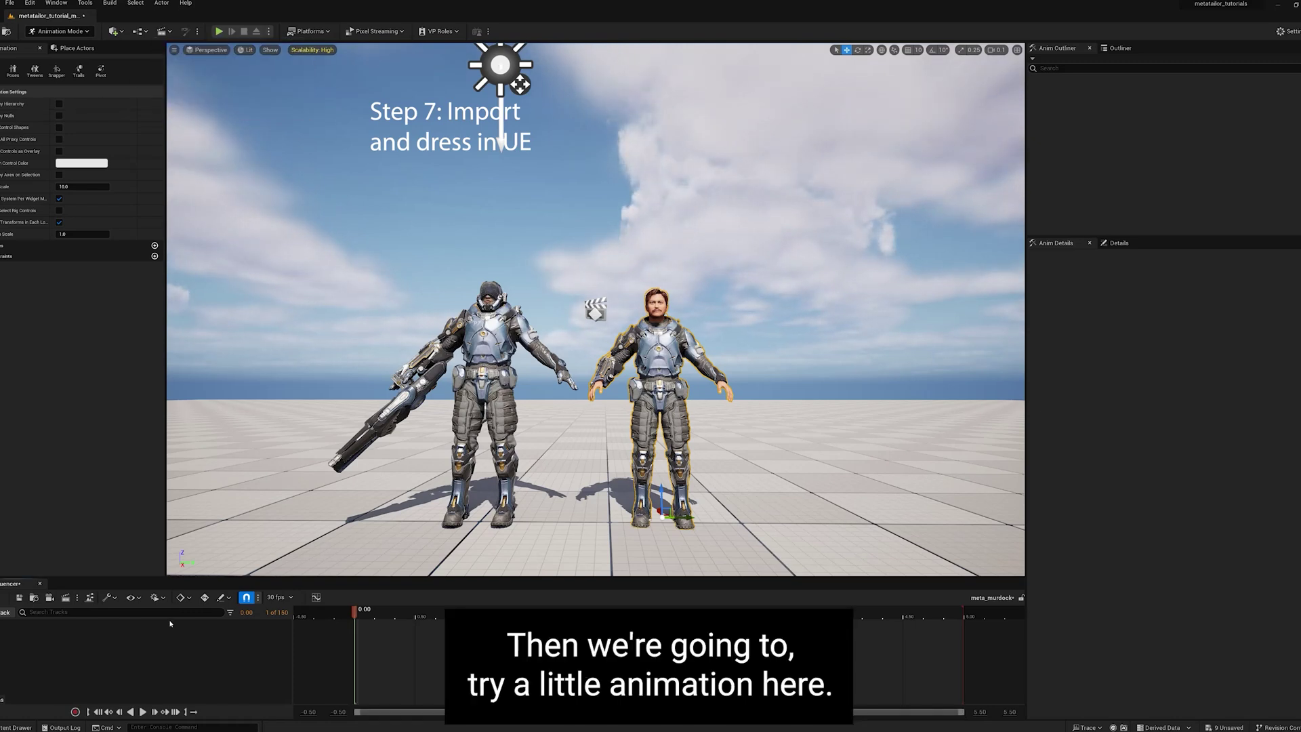
left_click(4, 615)
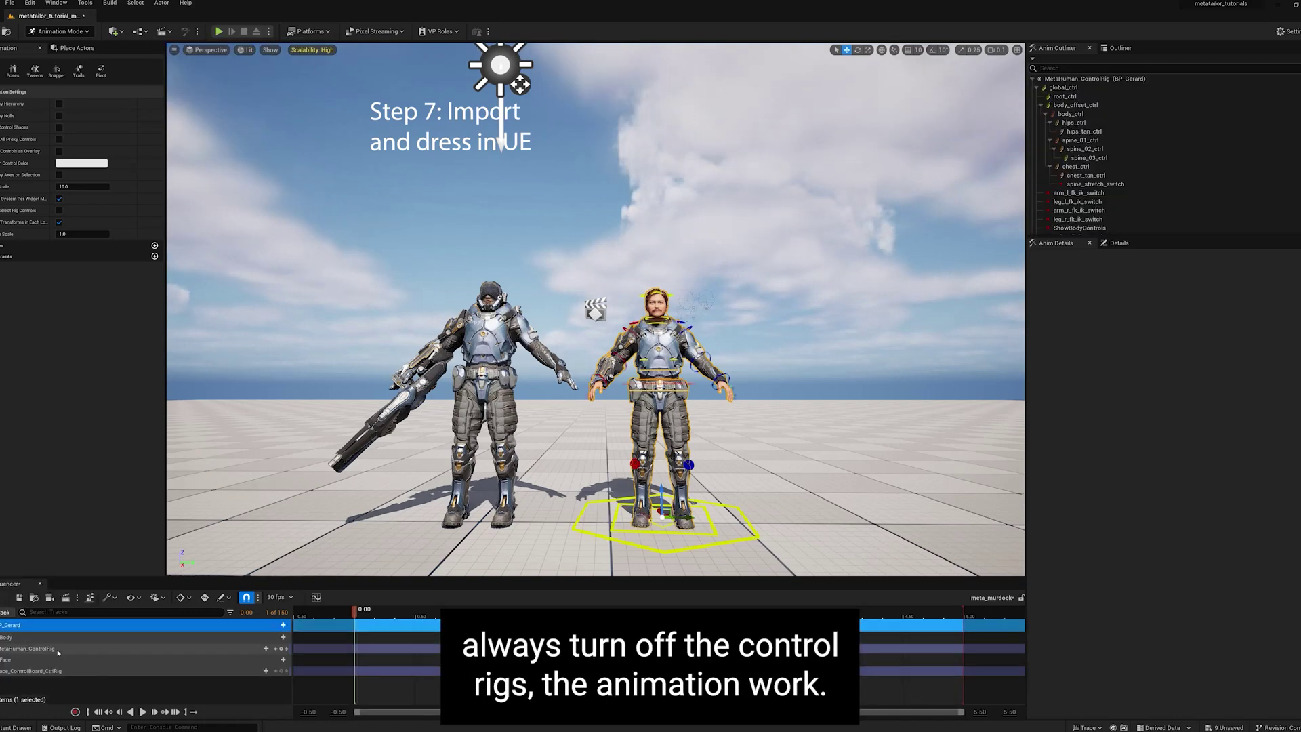
- Delete the MetaHuman_ControlRig and Face_ControlBoard_CtrlRig tracks from BP_Gerard in the sequence
left_click(57, 651)
key("Delete")
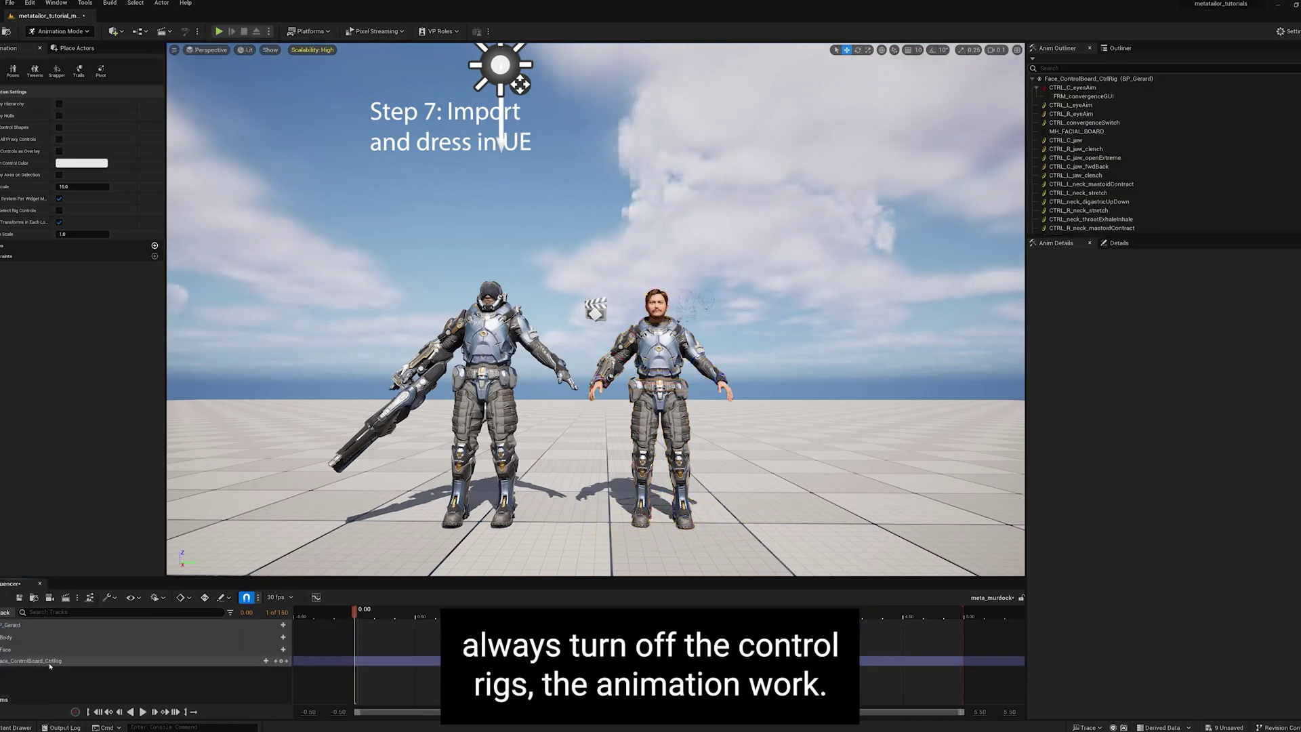
left_click(50, 665)
key("Delete")
- Add the idle_3_m_med_nrw animation to the MetaHuman's Body track, play it and rewind to the start
left_click(284, 638)
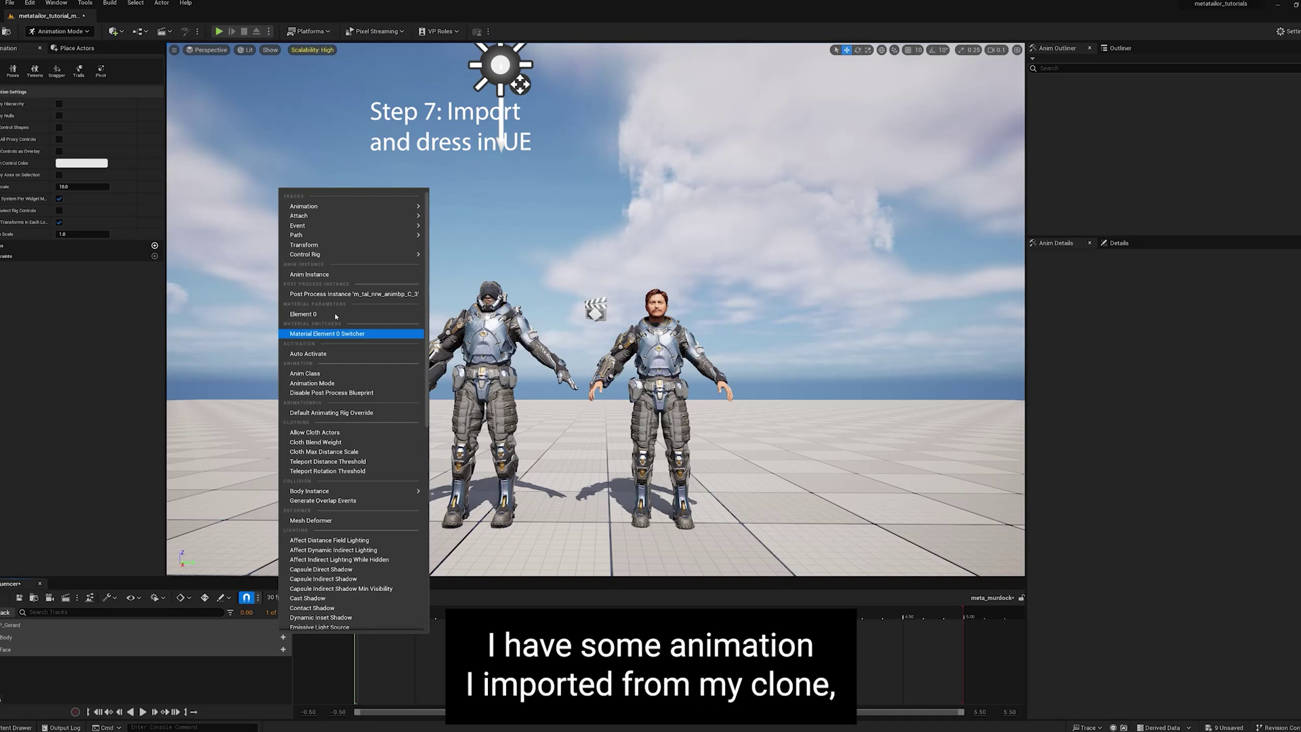
mouse_move(351, 200)
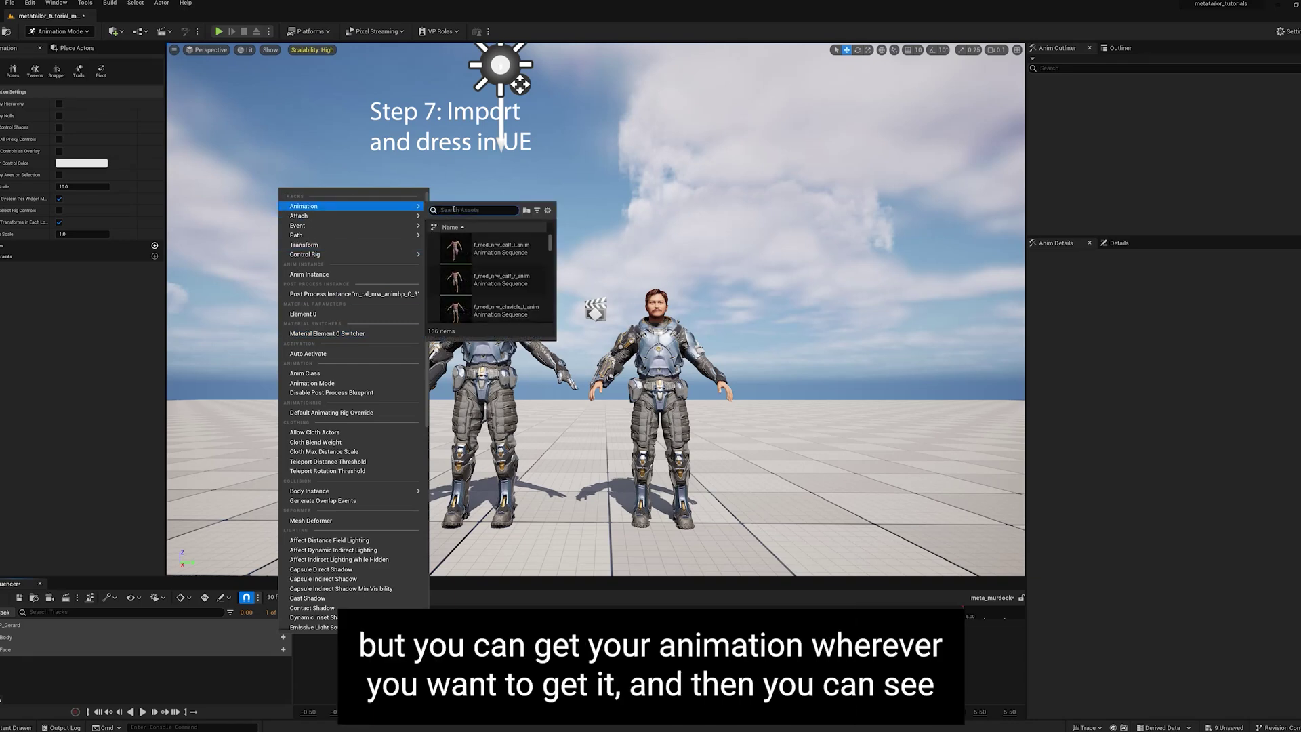
left_click(494, 248)
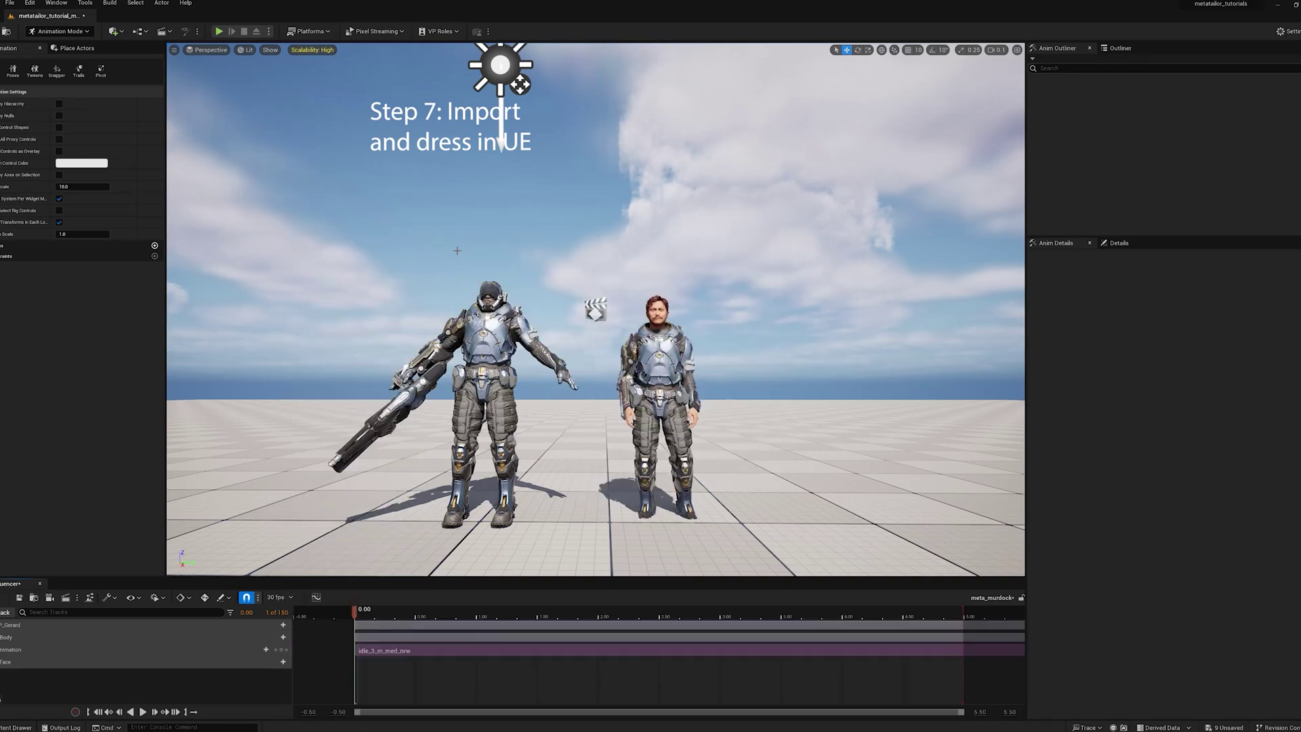
left_click(142, 711)
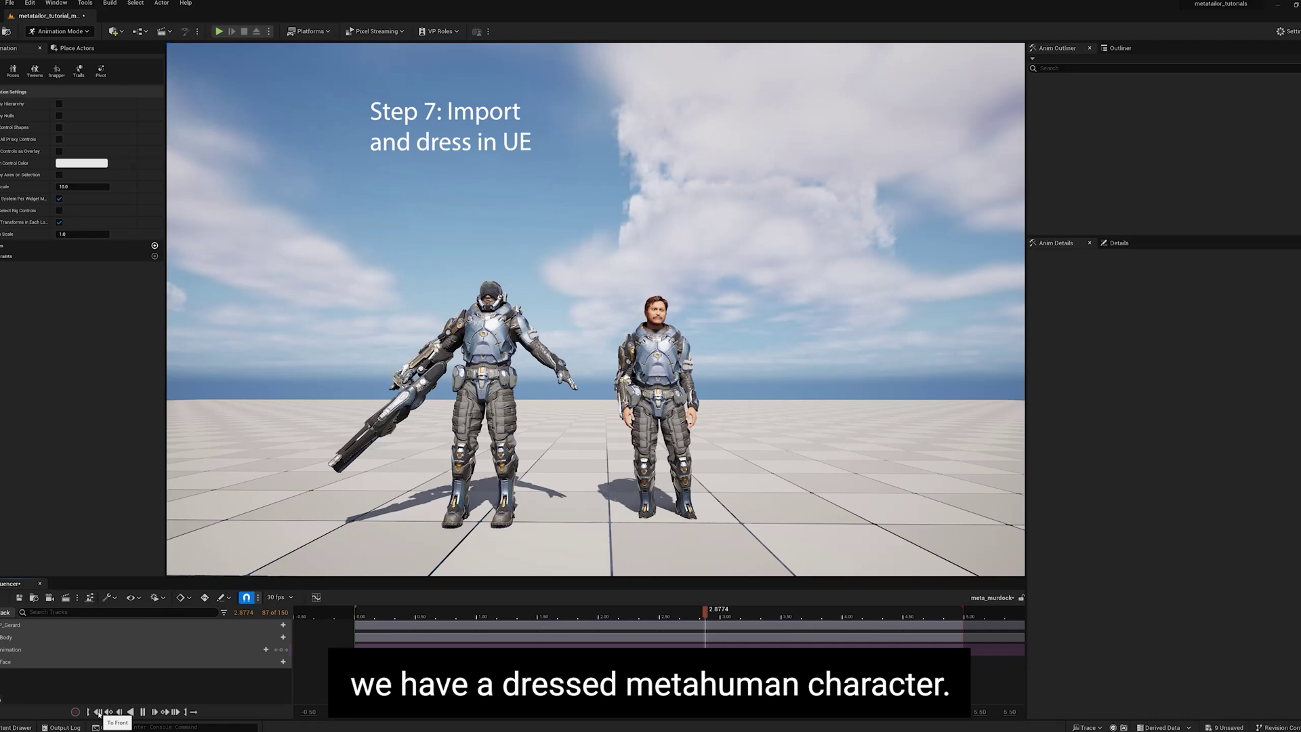
left_click(99, 712)
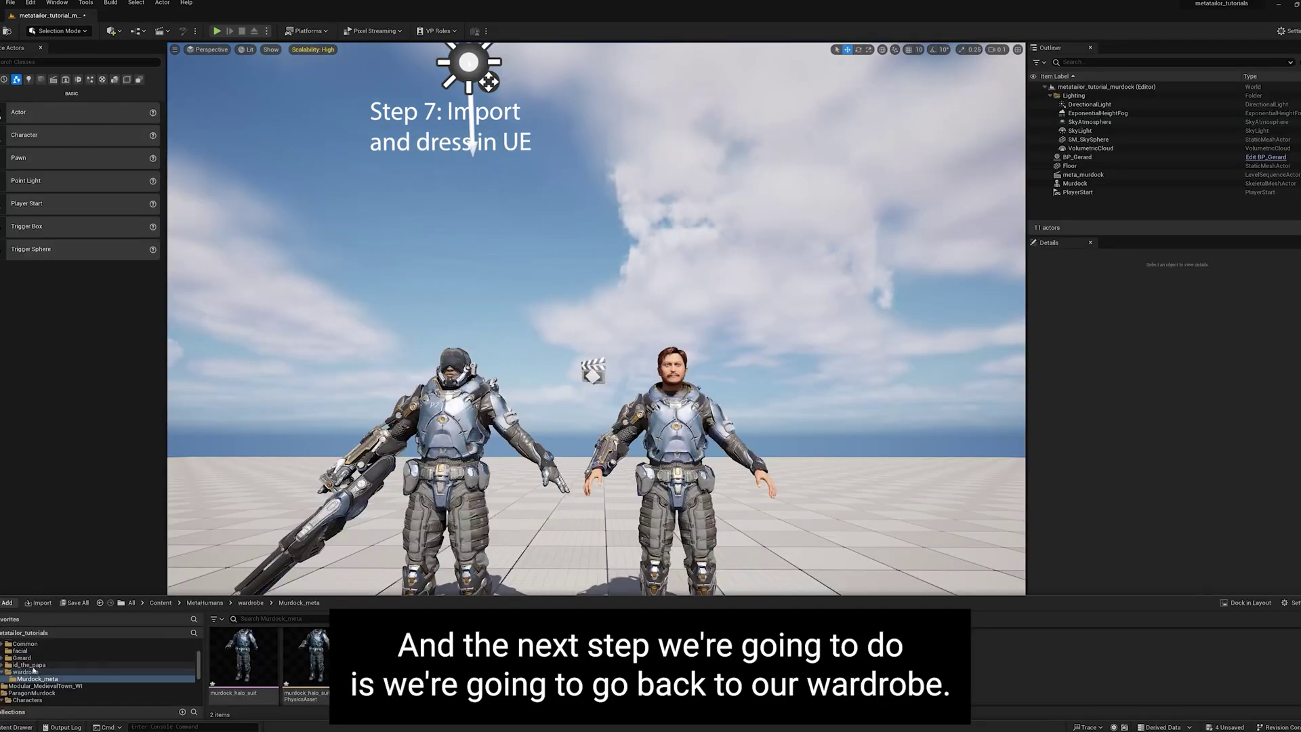
- Import the murdock helmet FBX as a skeletal mesh without an existing skeleton into the wardrobe's Murdock_meta folder
left_click(32, 671)
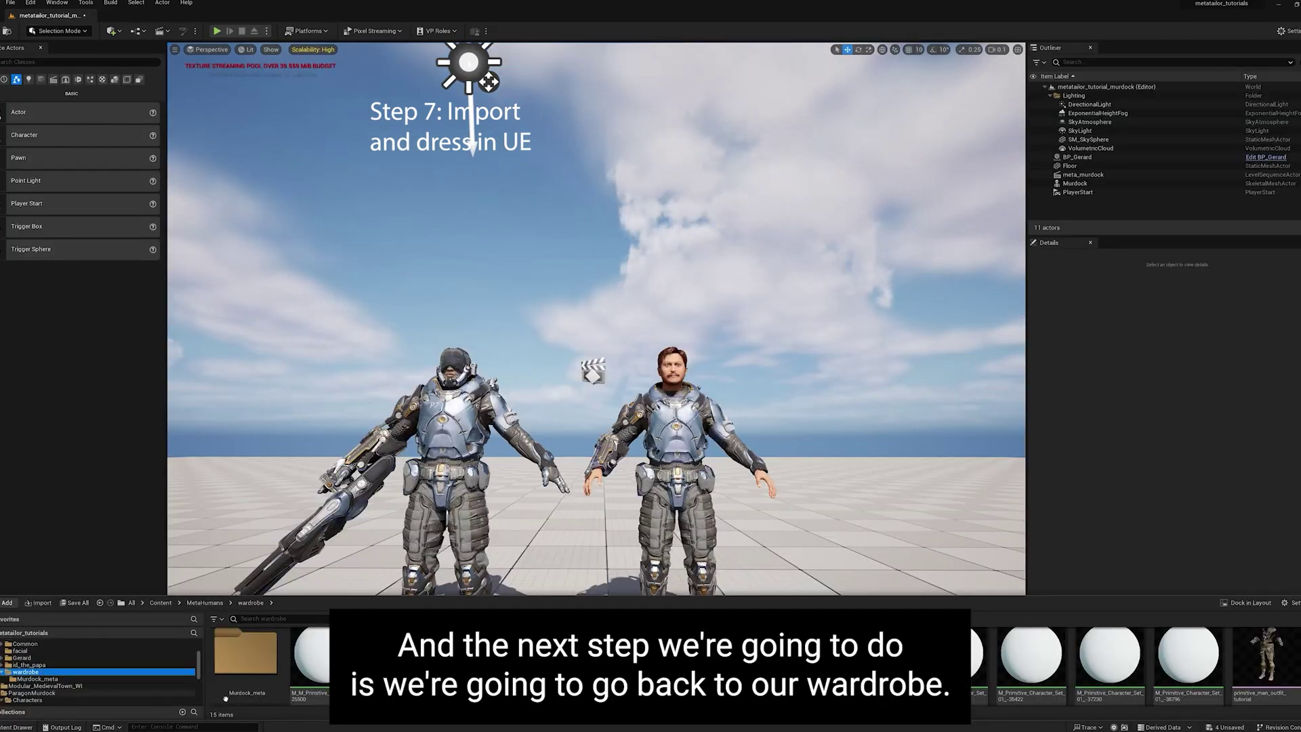
double_click(248, 663)
right_click(407, 667)
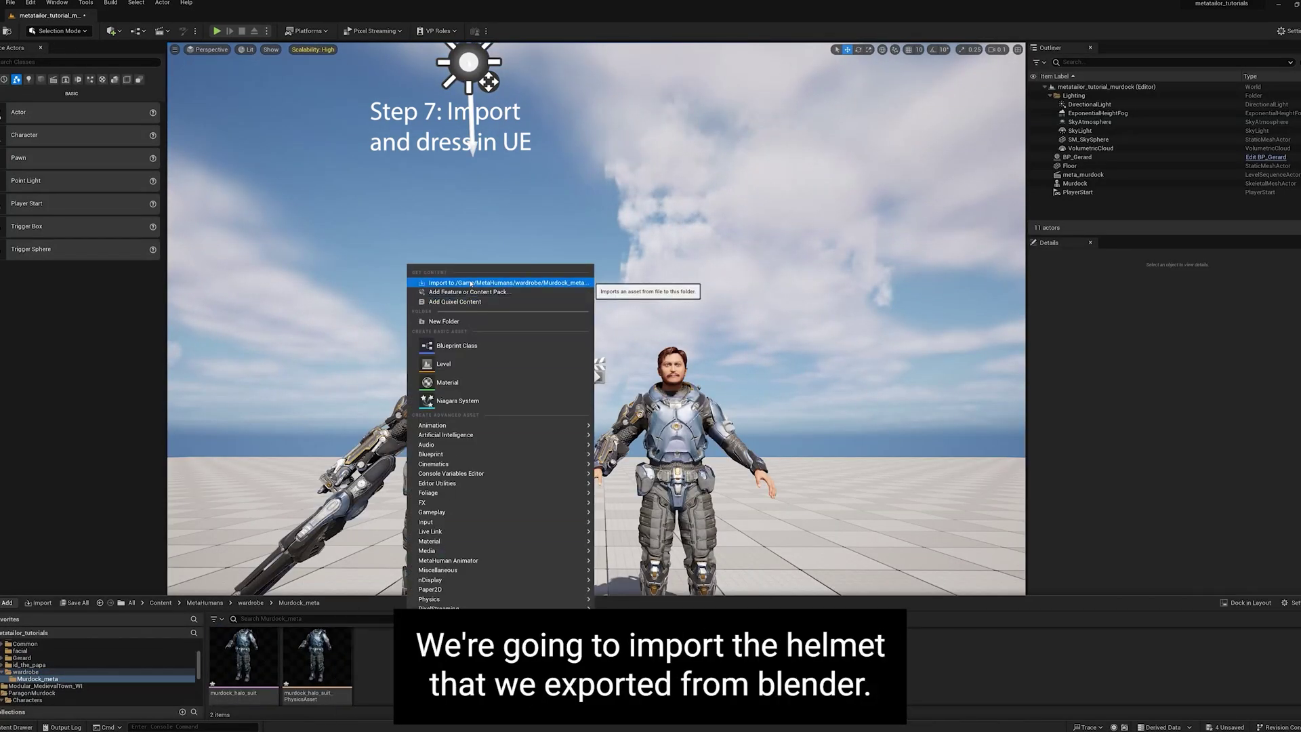
left_click(505, 282)
left_click(82, 96)
left_click(450, 285)
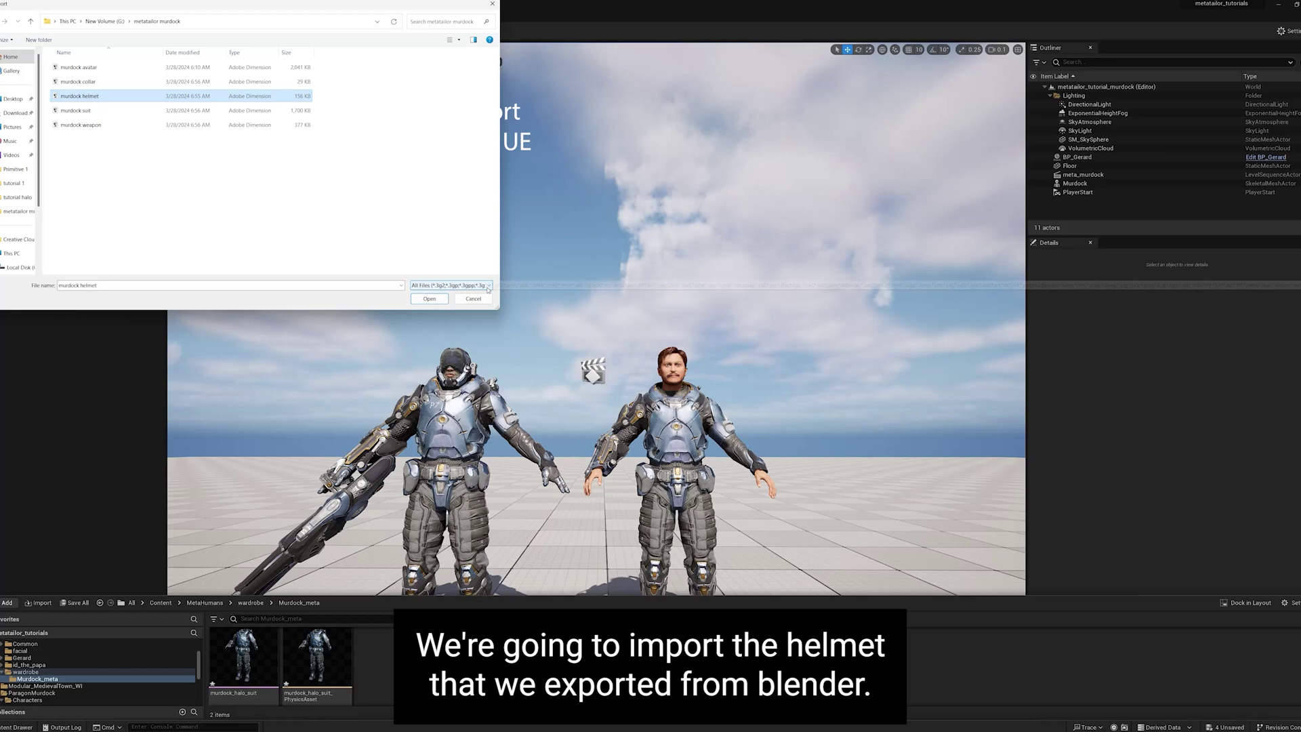
left_click(434, 500)
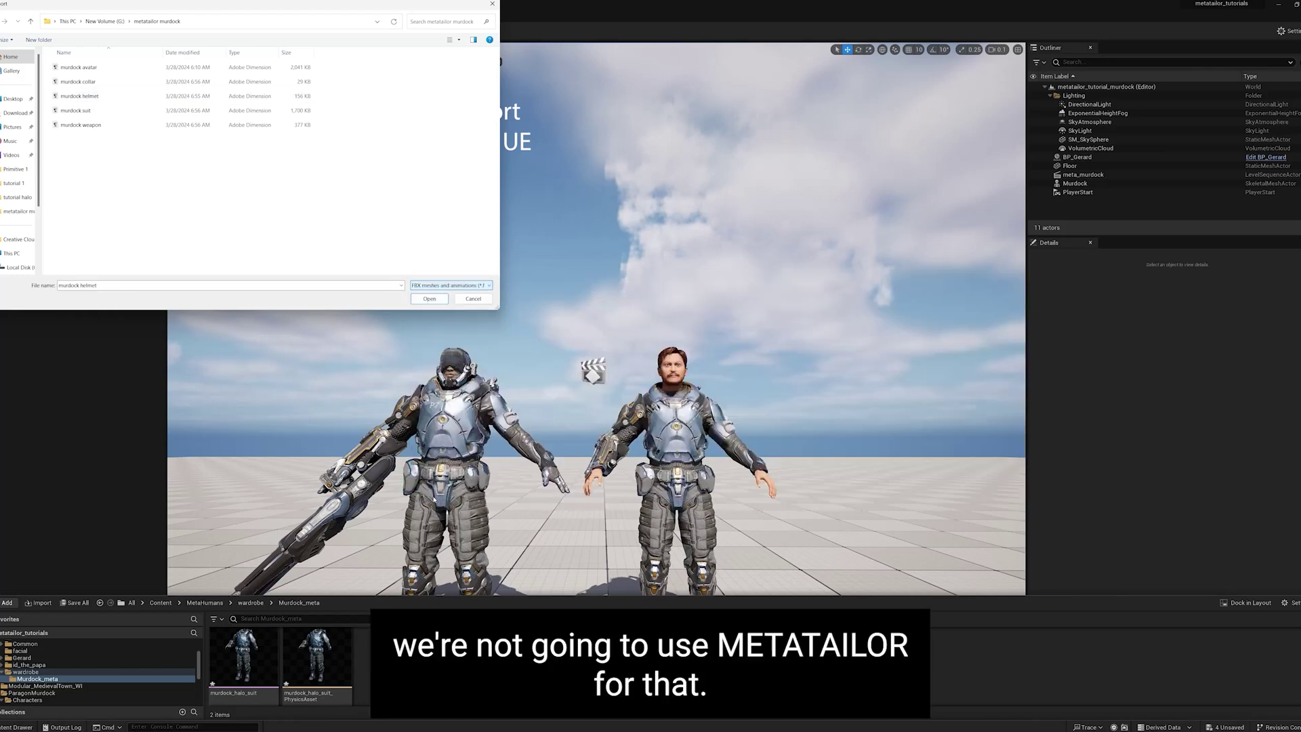
left_click(426, 299)
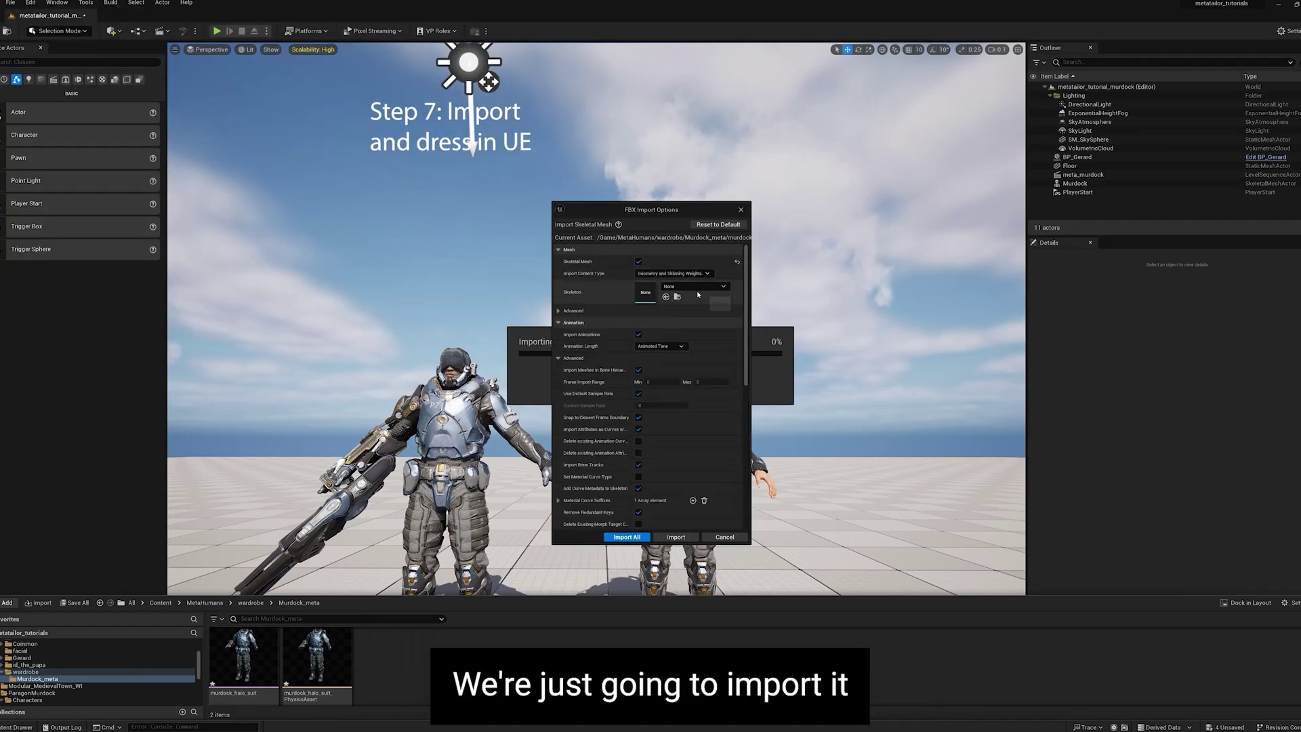
left_click(627, 537)
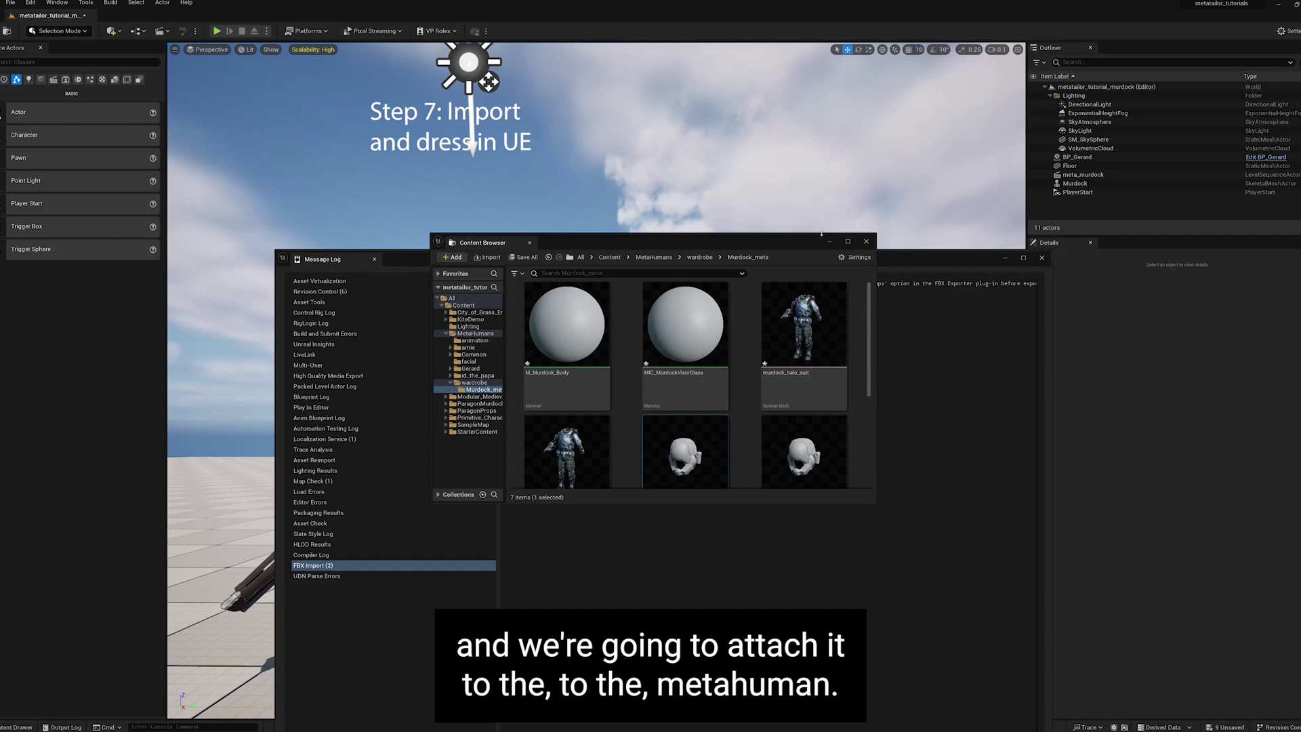
left_click(866, 242)
left_click(1042, 259)
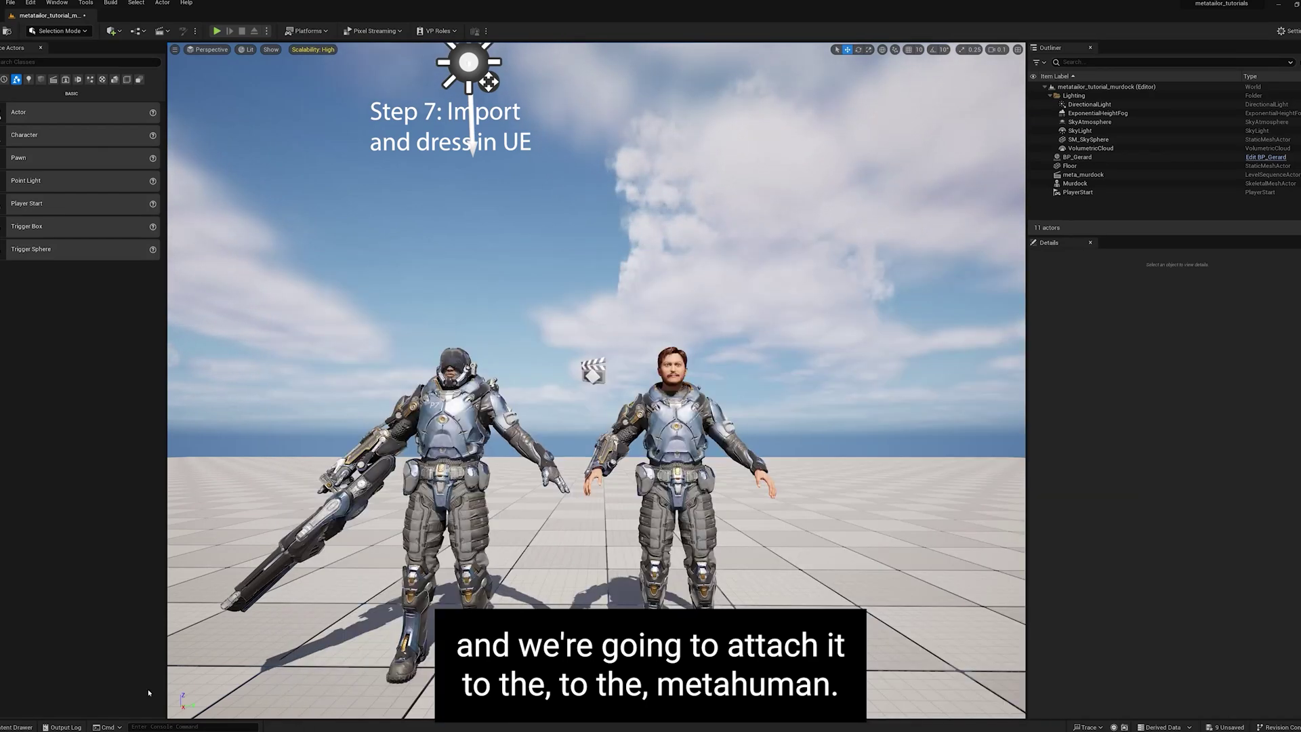
- Import the murdock weapon file into the Murdock_meta folder with the Skeletal Mesh option enabled
key("ctrl+space")
right_click(745, 661)
left_click(780, 282)
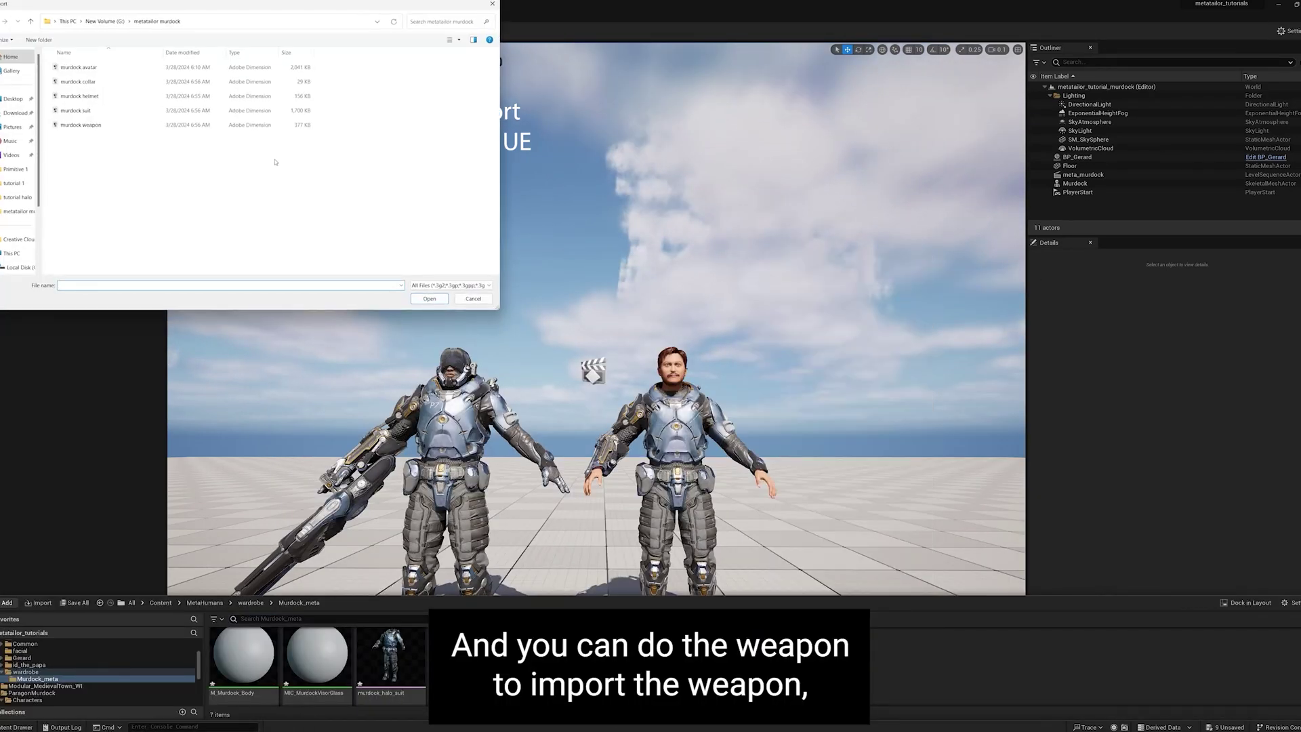
left_click(83, 125)
left_click(429, 299)
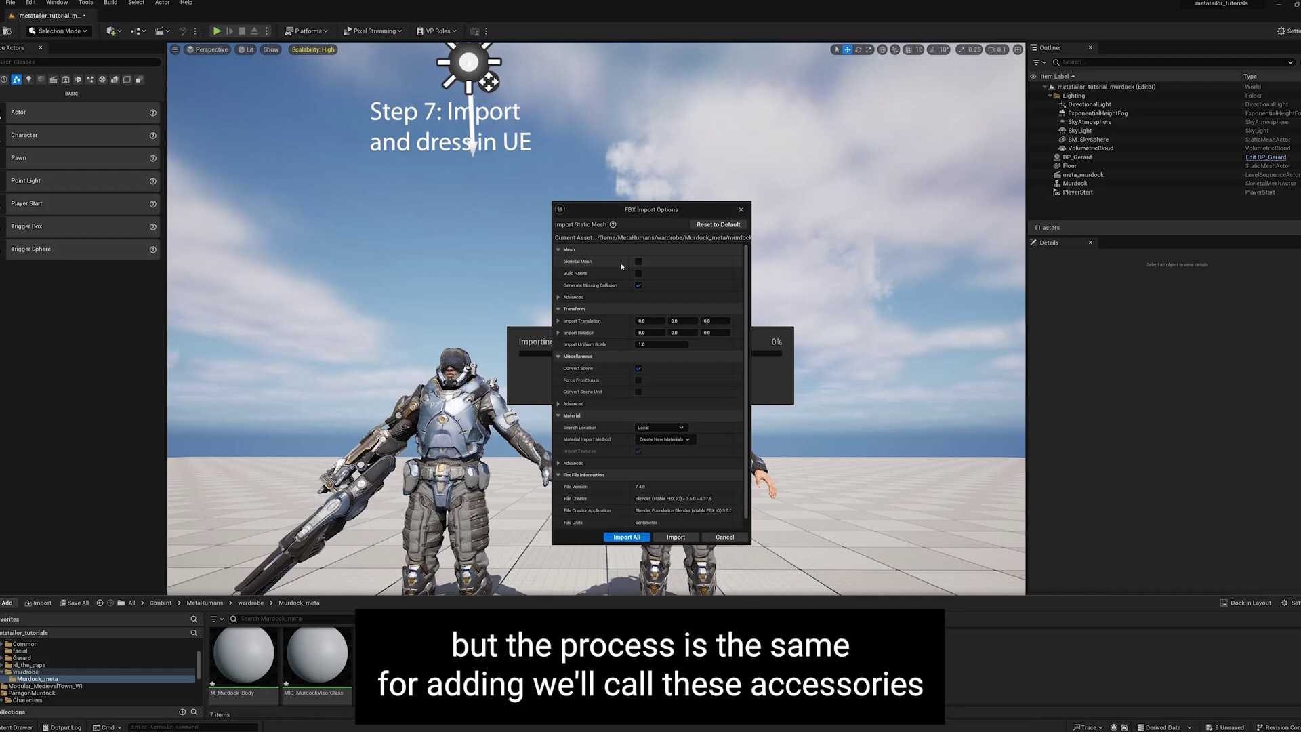
left_click(638, 262)
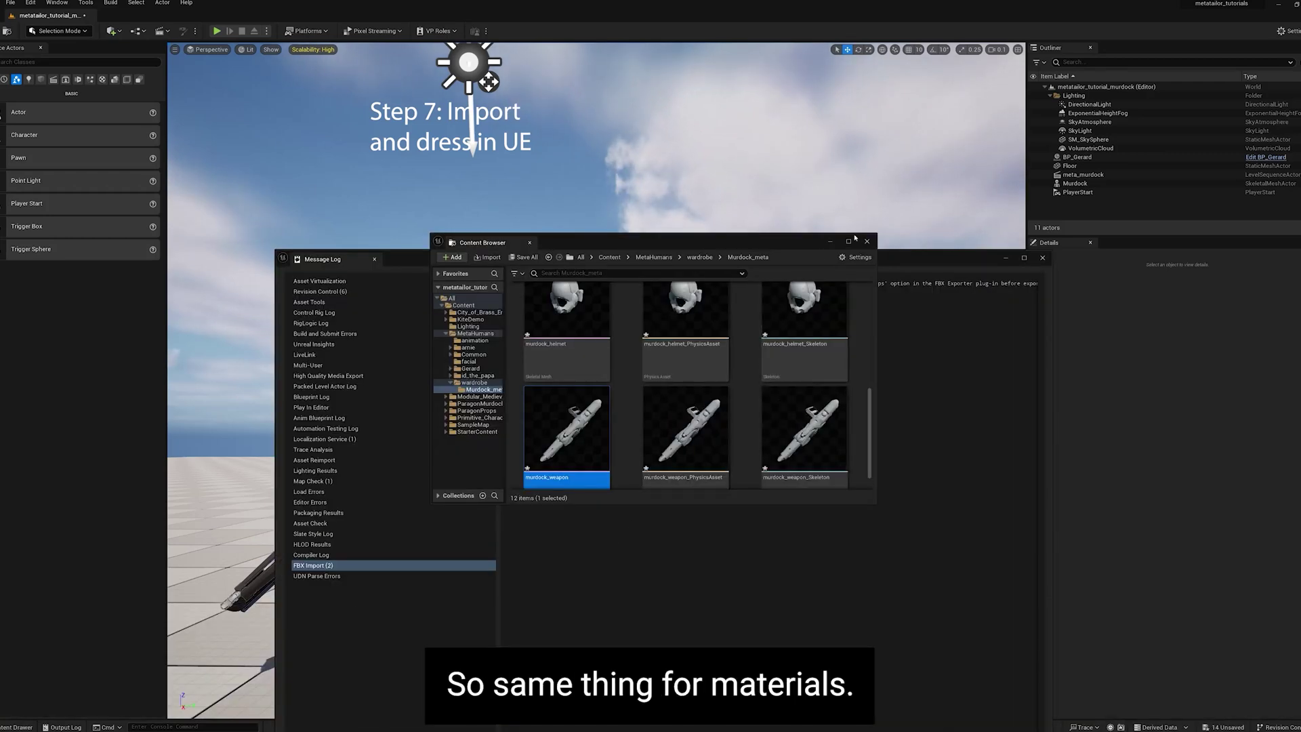
left_click(865, 240)
left_click(1044, 258)
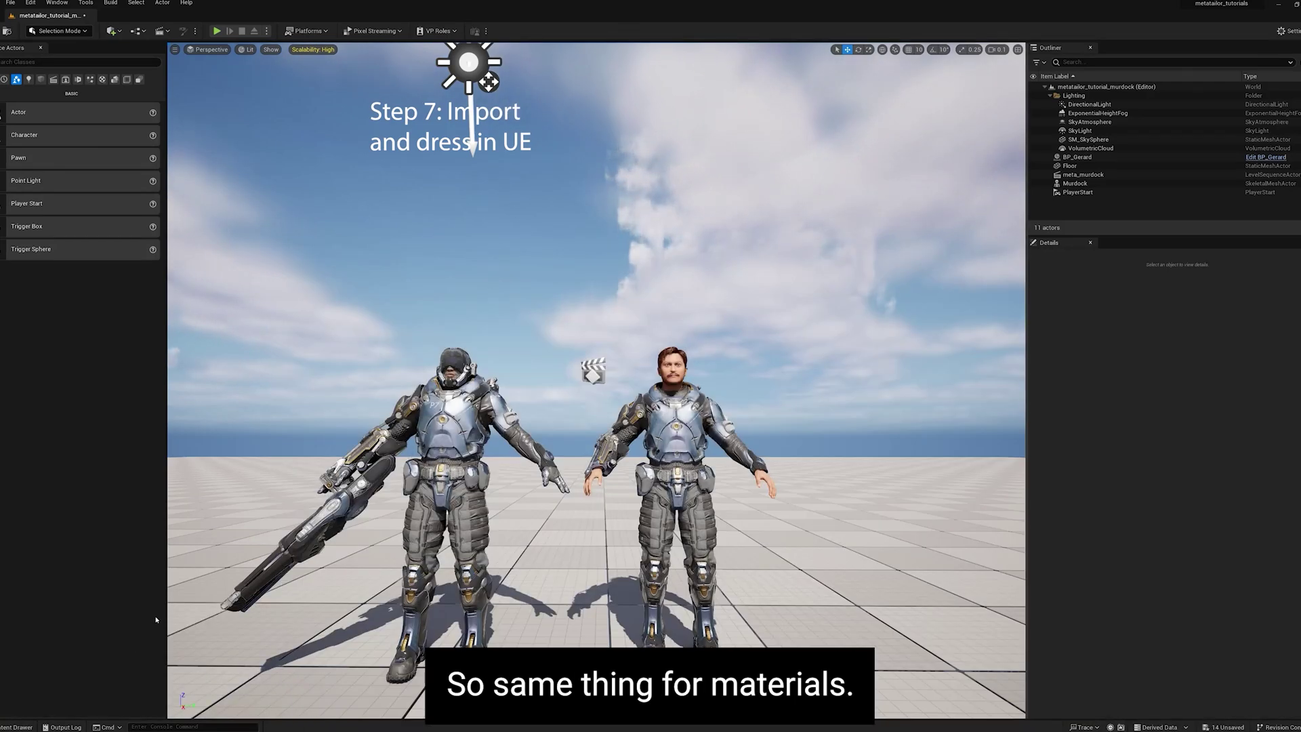
- Assign the Paragon M_Murdock_Body and MIC_MurdockVisorGlass materials to the murdock_helmet mesh's matching slots and save the mesh
left_click(17, 727)
double_click(685, 654)
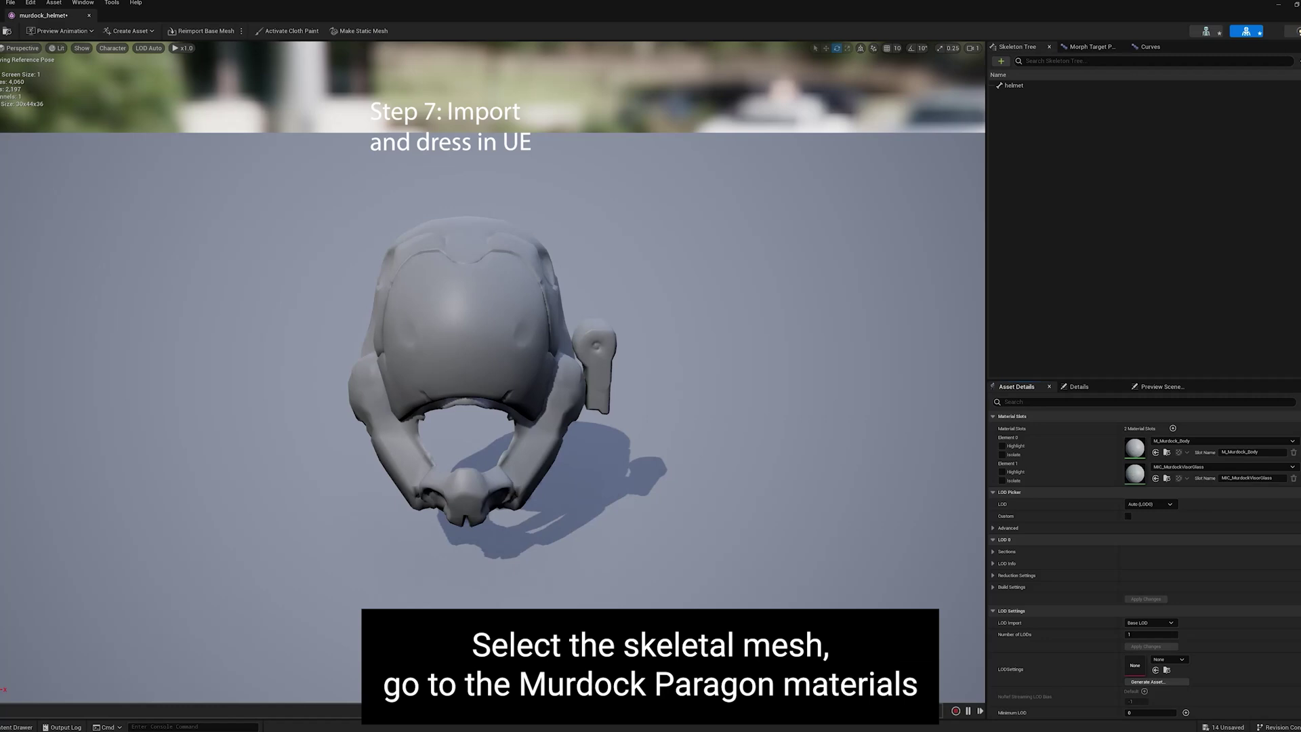
left_click(17, 727)
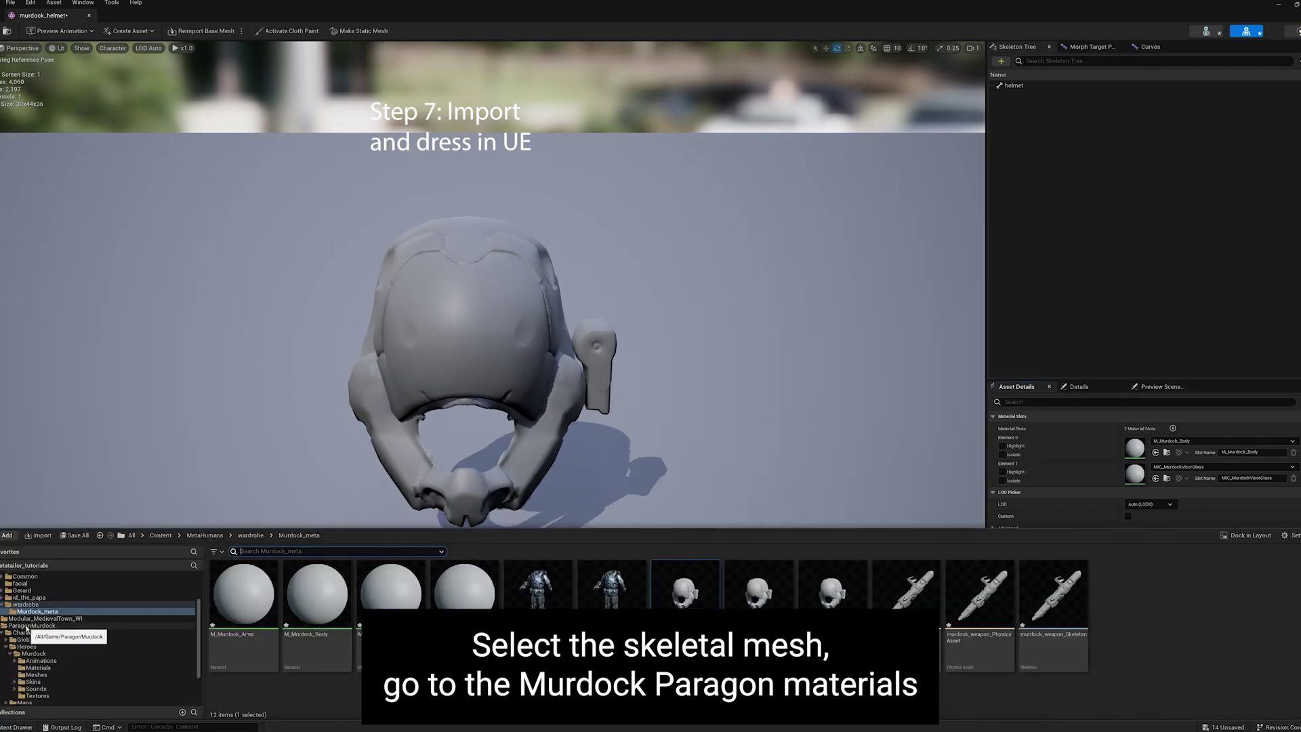
left_click(38, 668)
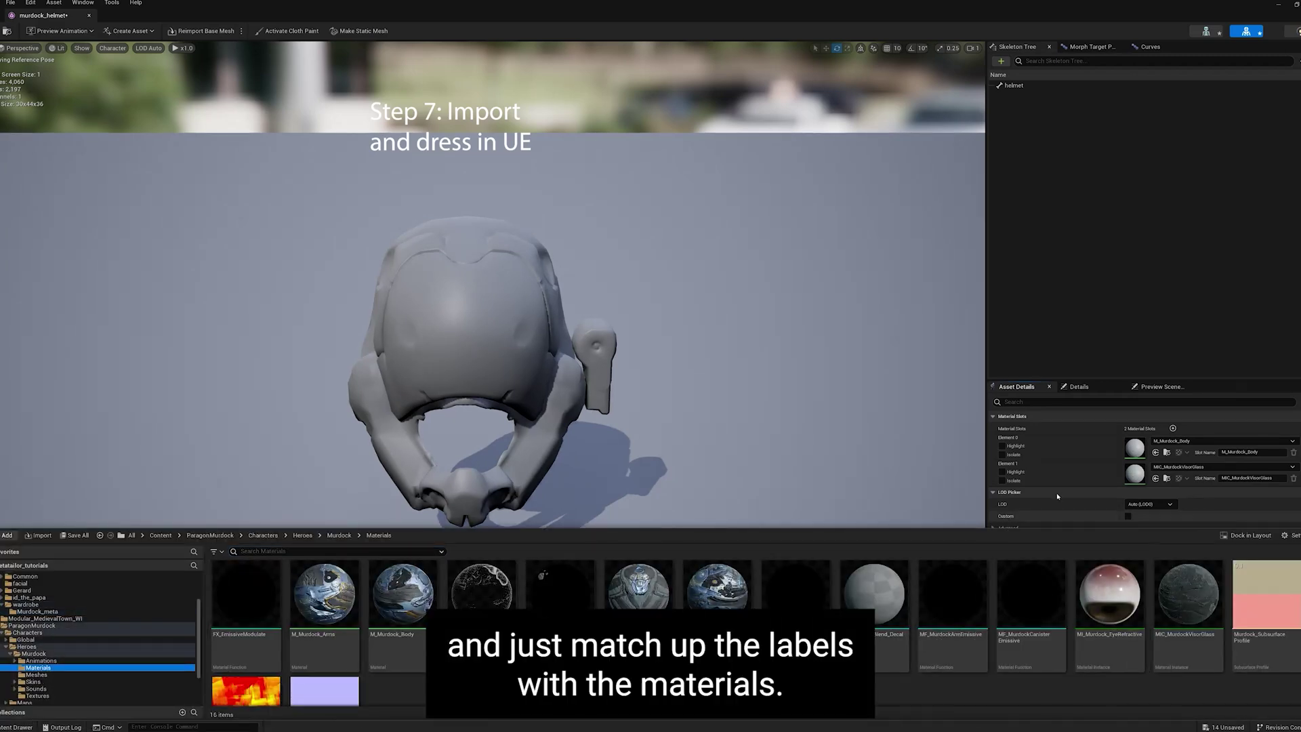
left_click_drag(402, 593, 1193, 446)
key("ctrl+s")
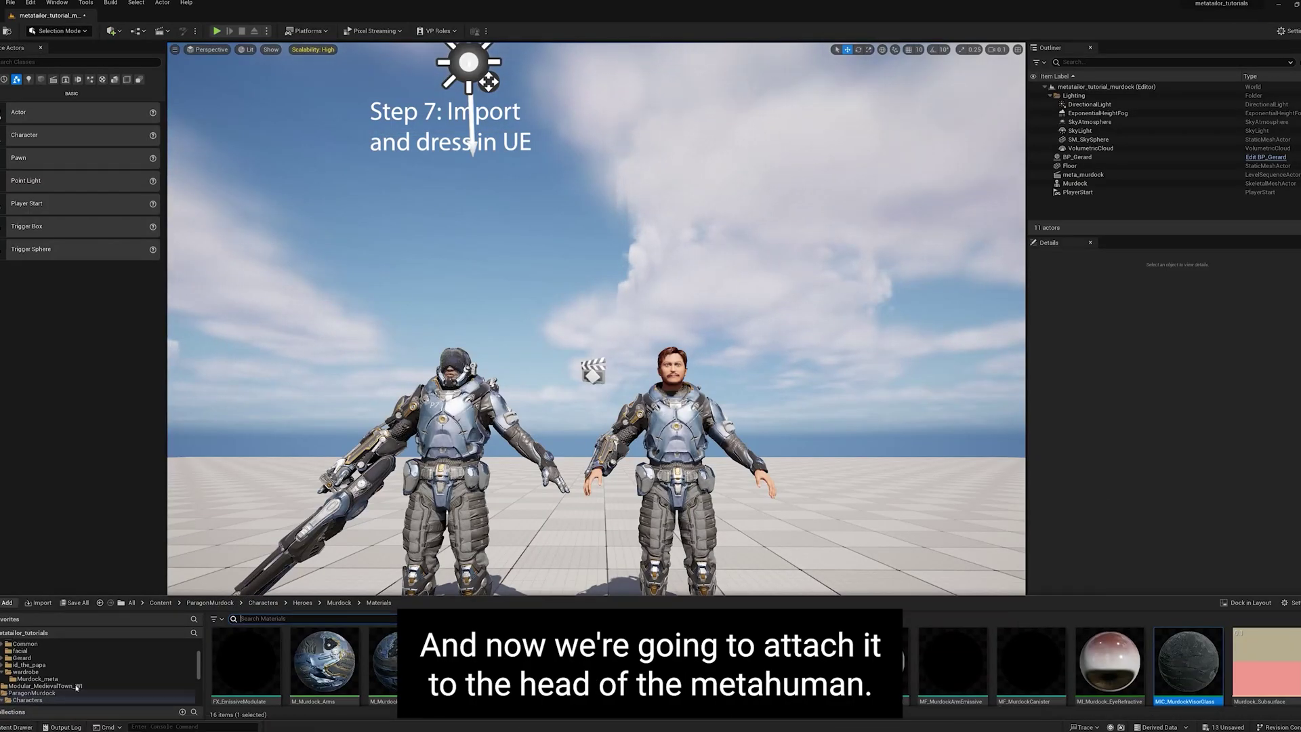
- Open the imported murdock_weapon skeletal mesh and bring up the ParagonMurdock Materials folder beside it
left_click(37, 678)
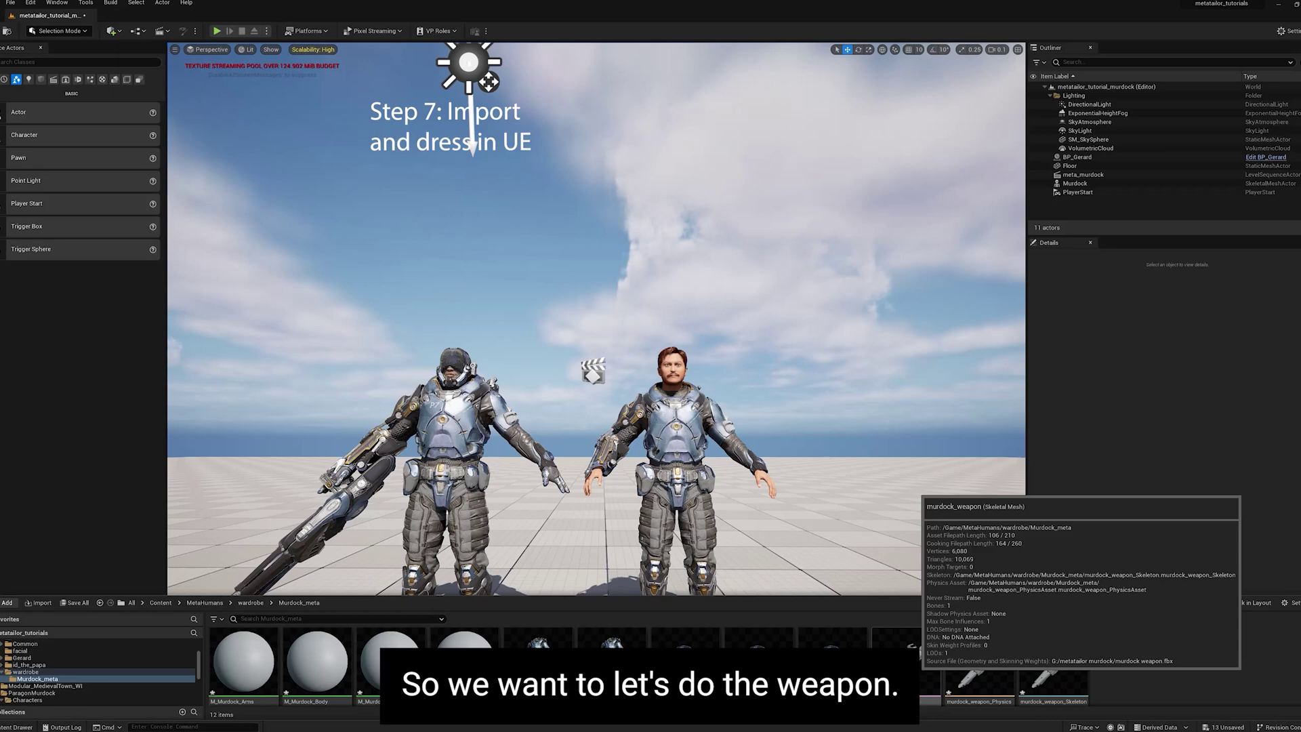
double_click(915, 667)
left_click(16, 727)
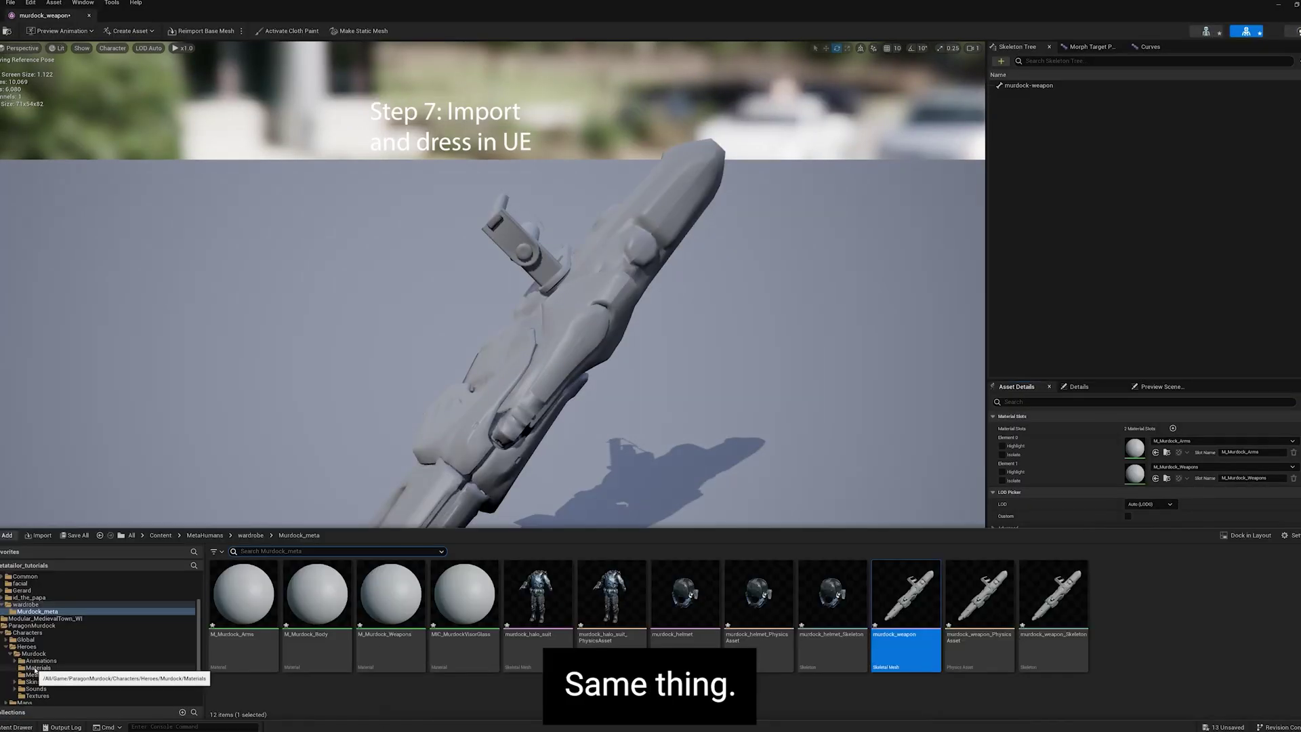
left_click(35, 669)
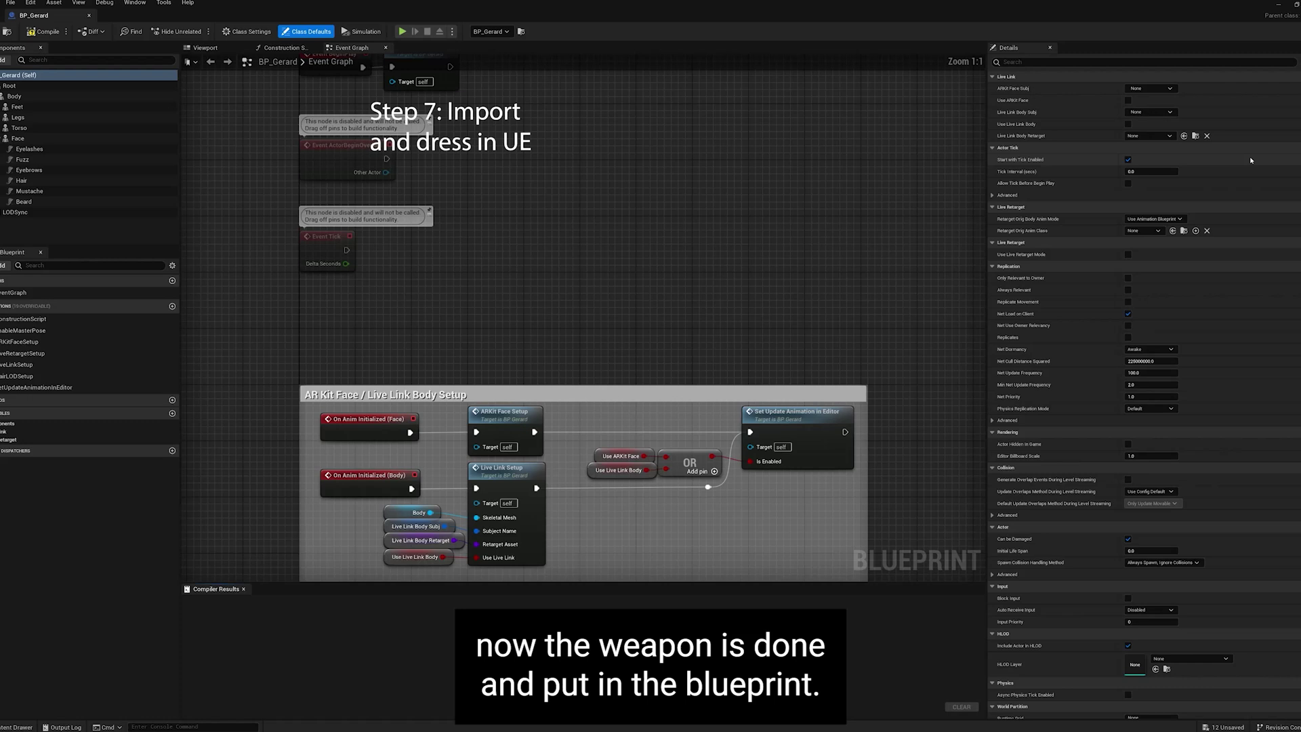
- Add murdock_helmet to the BP_Gerard blueprint and parent it under the Face component
left_click(245, 47)
key("ctrl+space")
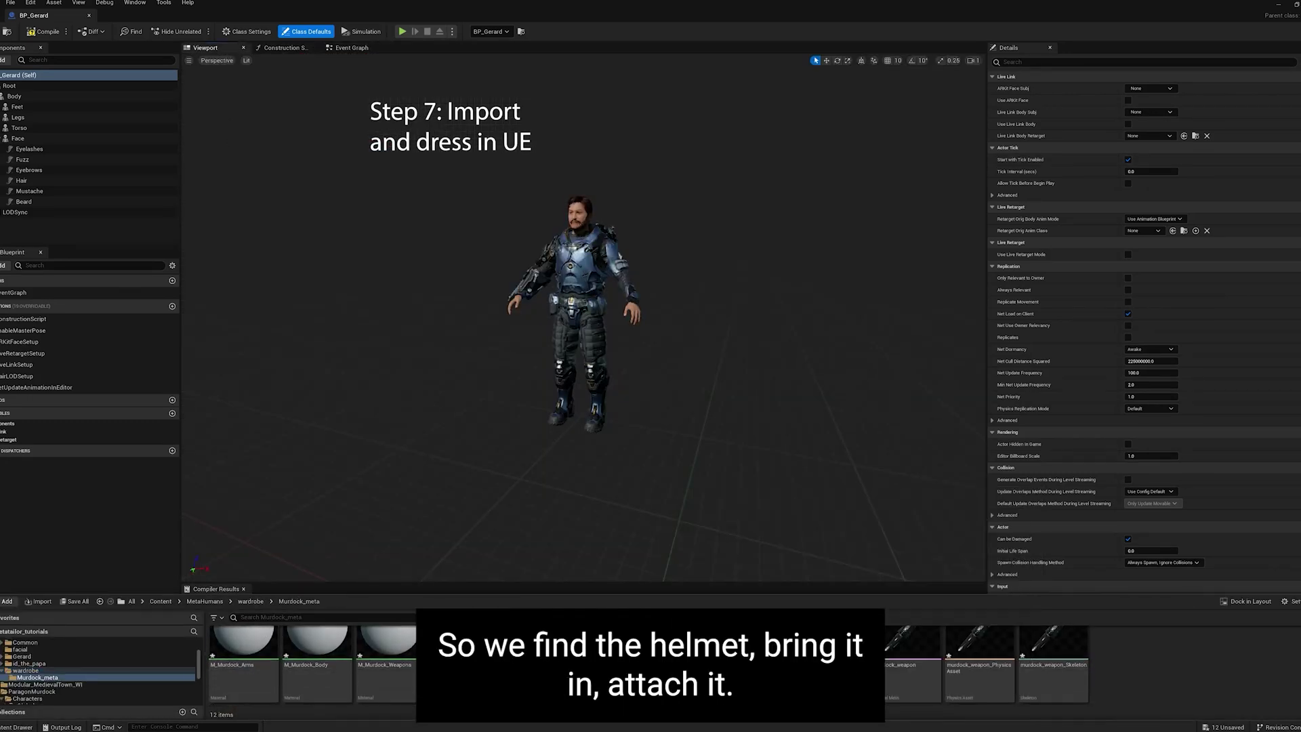
left_click_drag(488, 468, 486, 473)
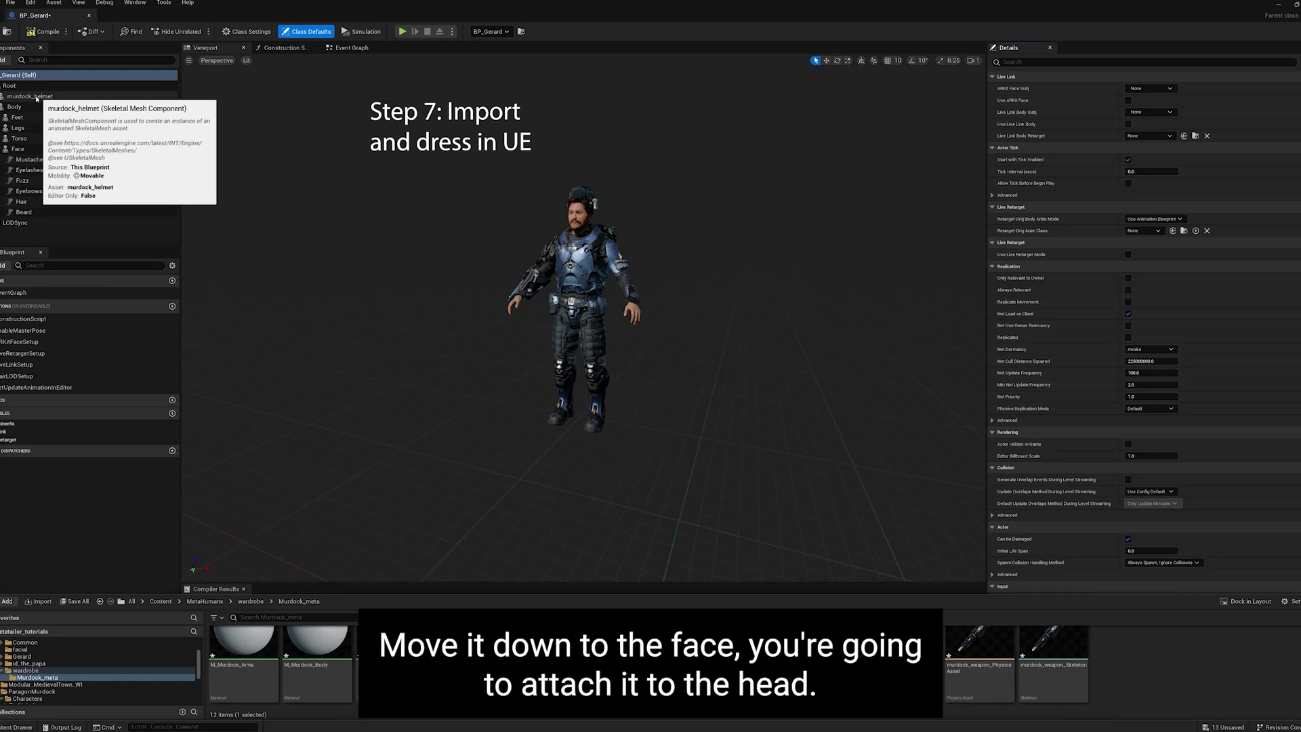
left_click_drag(19, 96, 24, 149)
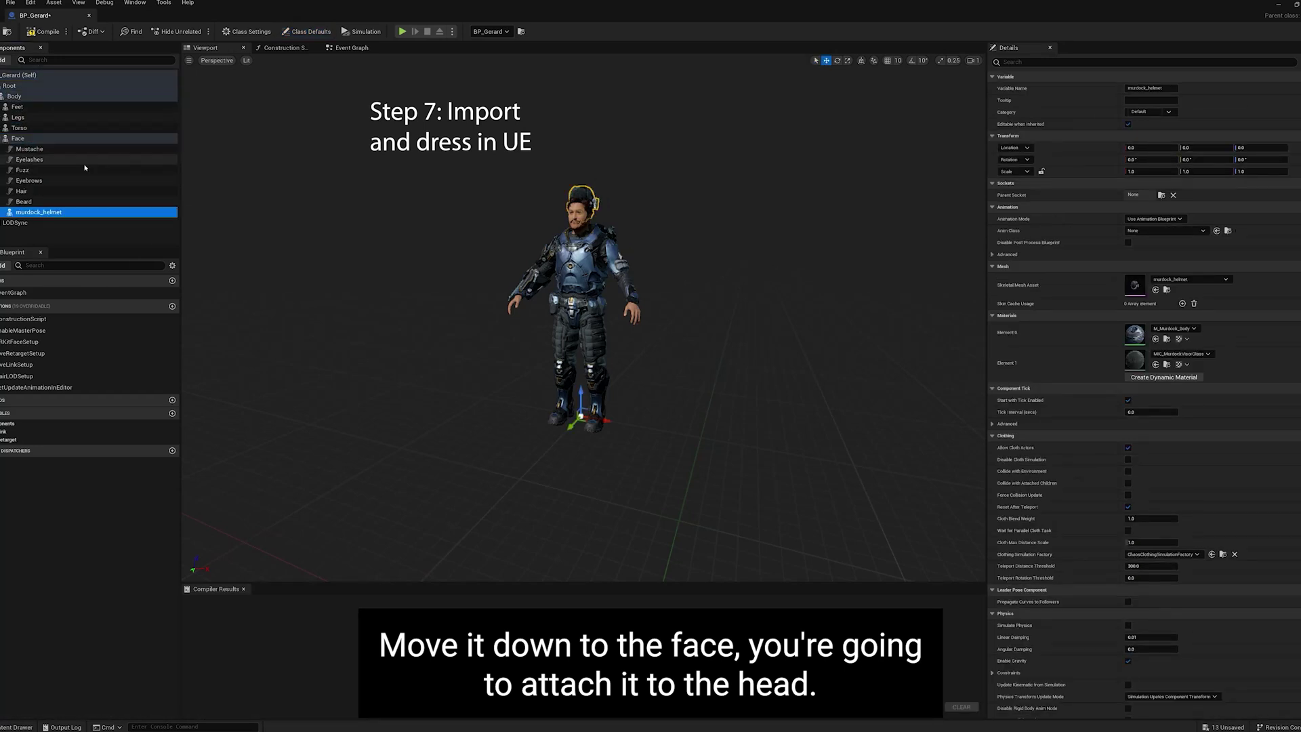
- Attach the murdock_helmet component to the head socket of the Face component
left_click(1162, 194)
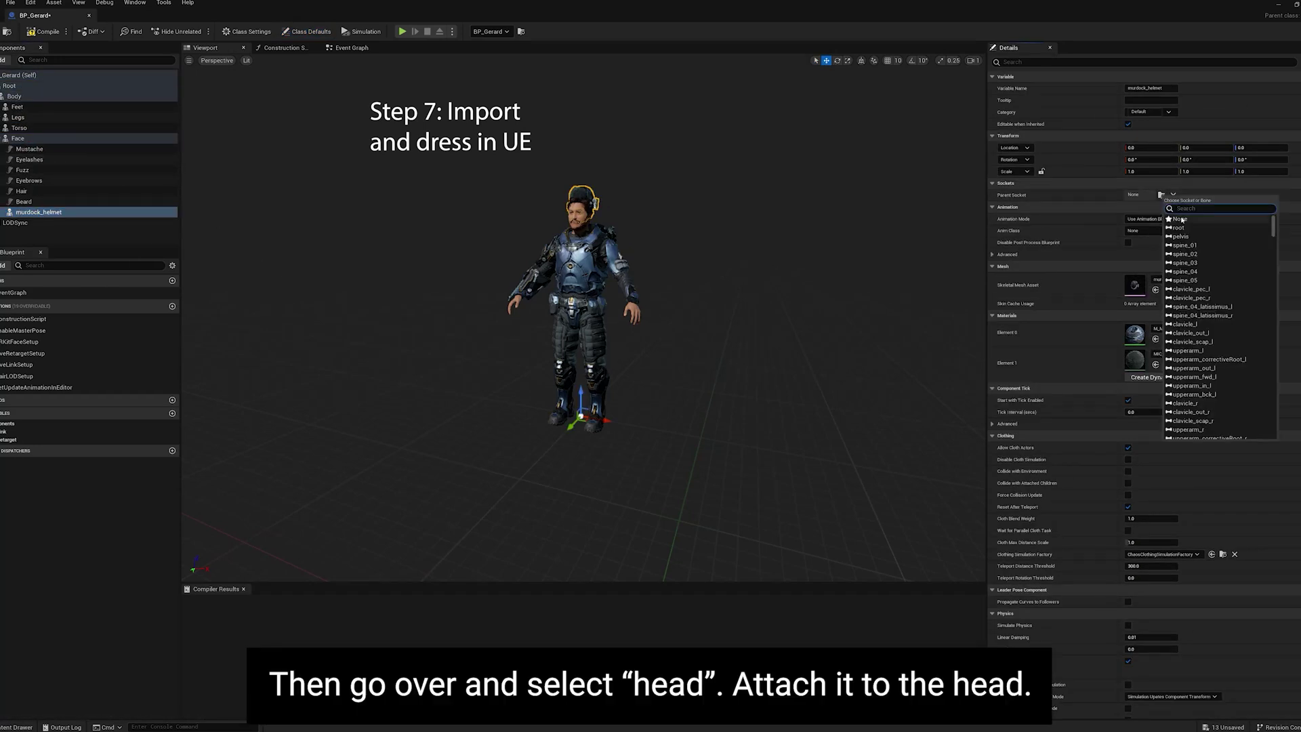
type("head")
left_click(1179, 219)
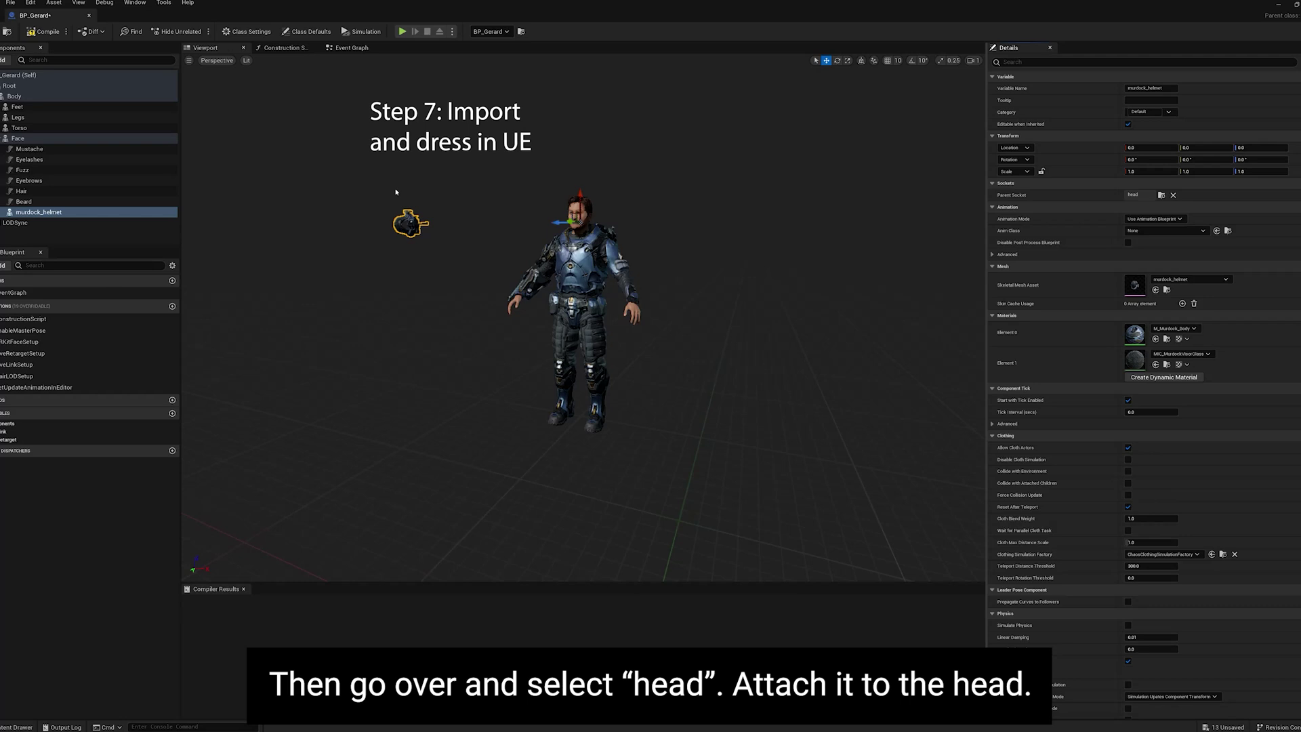
- Rotate the helmet to about 180°, -90°, 180° and move it onto the MetaHuman's head, at location about -170, 3.4, 0.4
key("e")
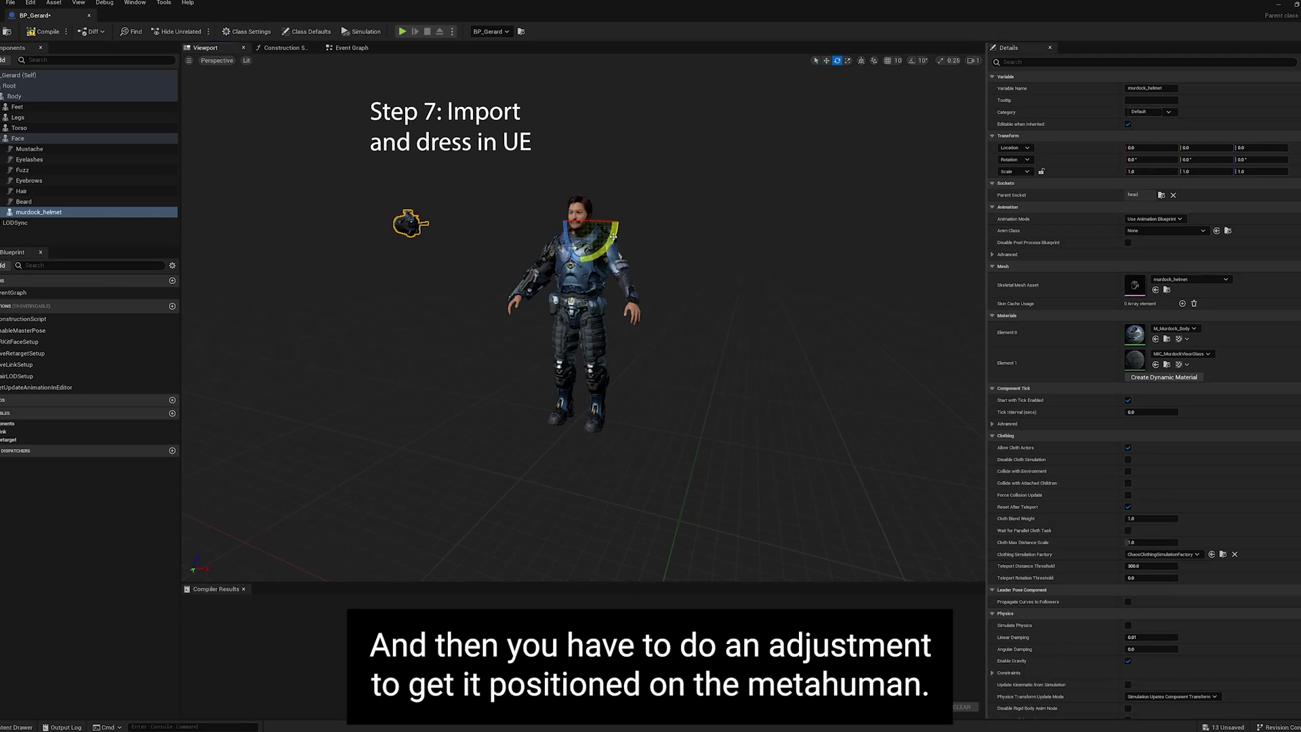
left_click_drag(608, 248, 588, 270)
left_click_drag(580, 389, 581, 399)
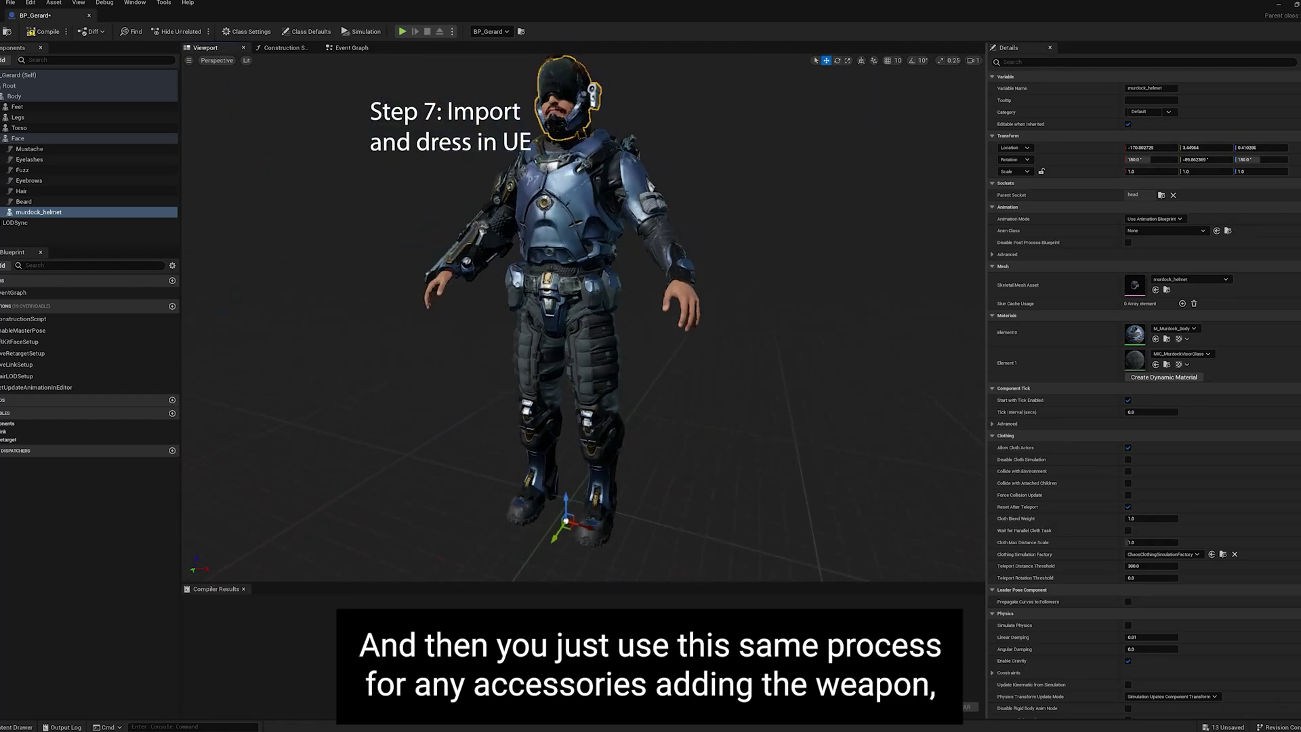
- Hide the Hair component by turning off its Visible rendering option, and check the helmet's fit from several angles
left_click_drag(636, 387, 576, 416, "alt")
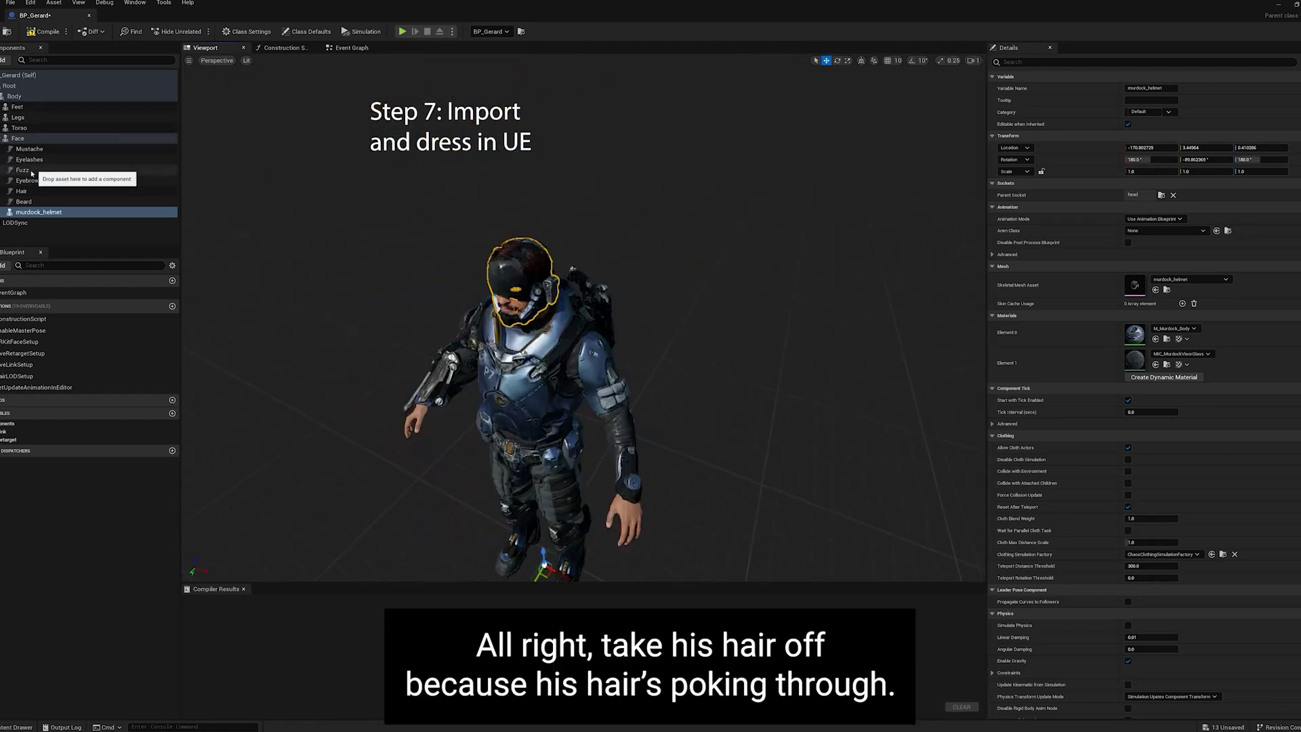
left_click(27, 192)
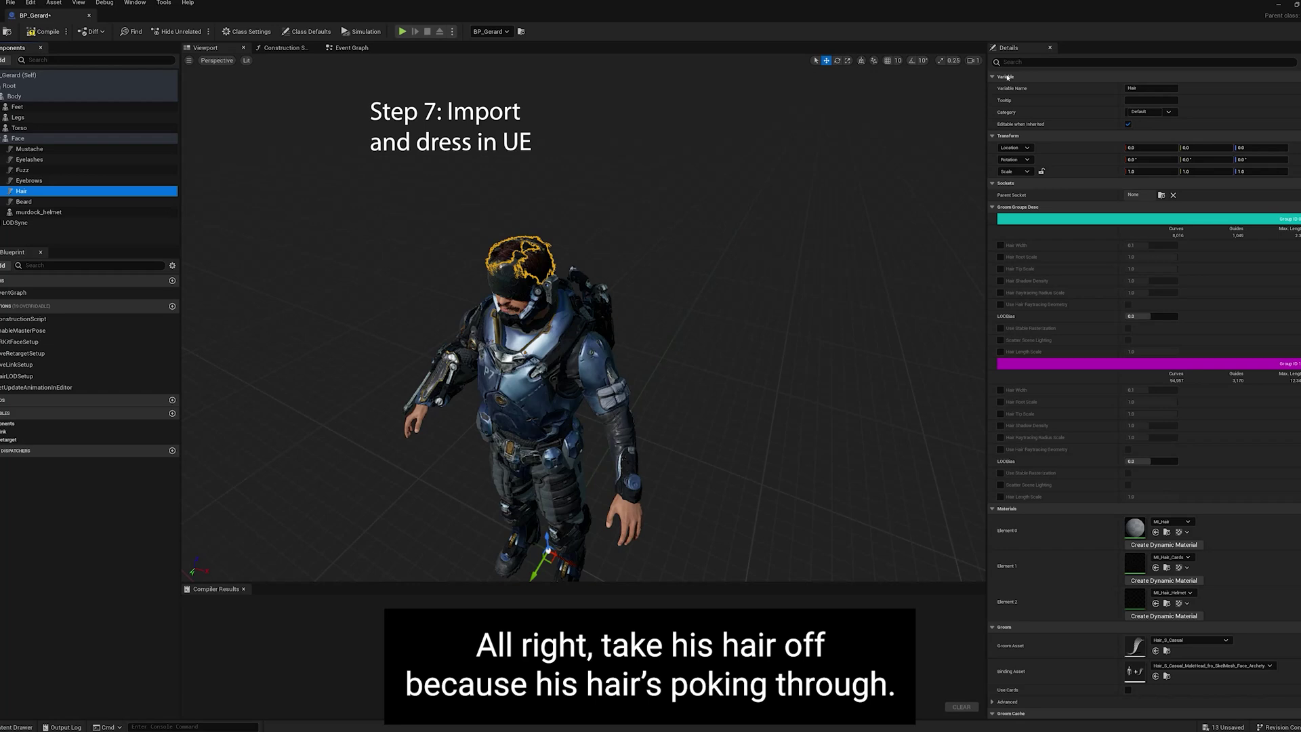
type("vis")
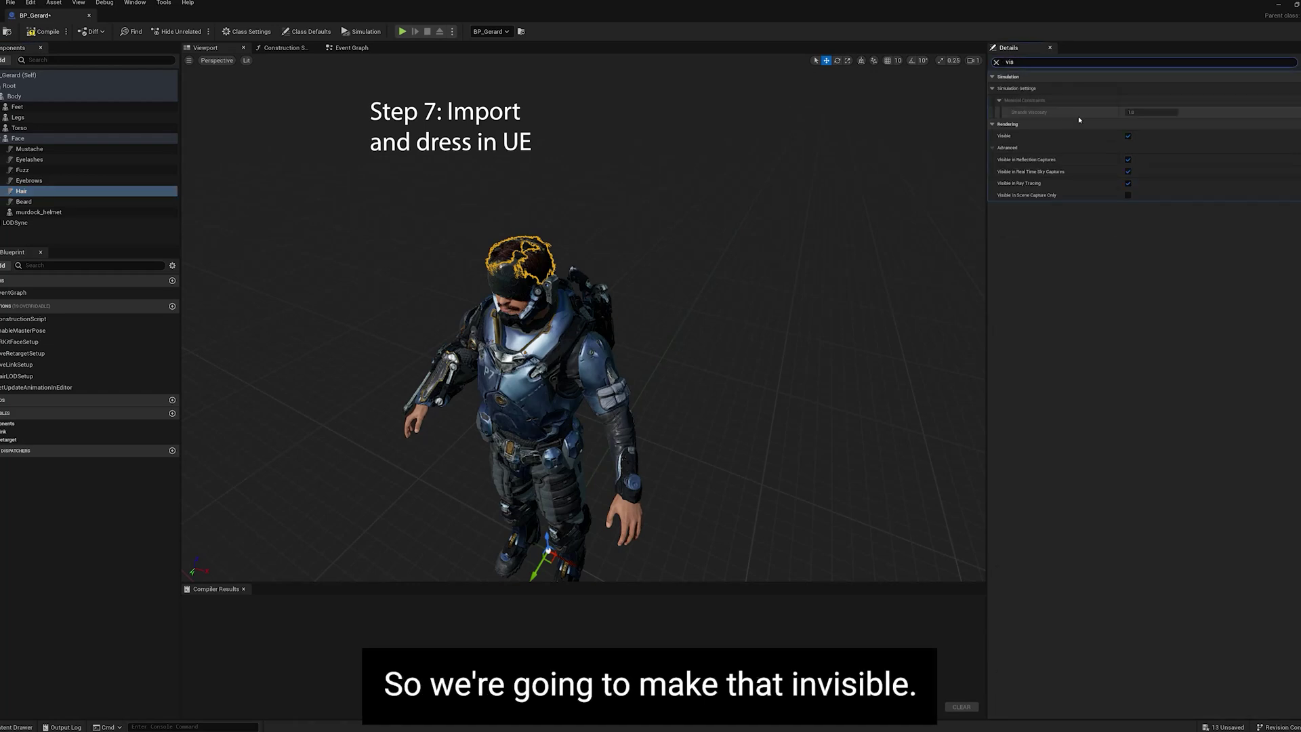
left_click(1128, 136)
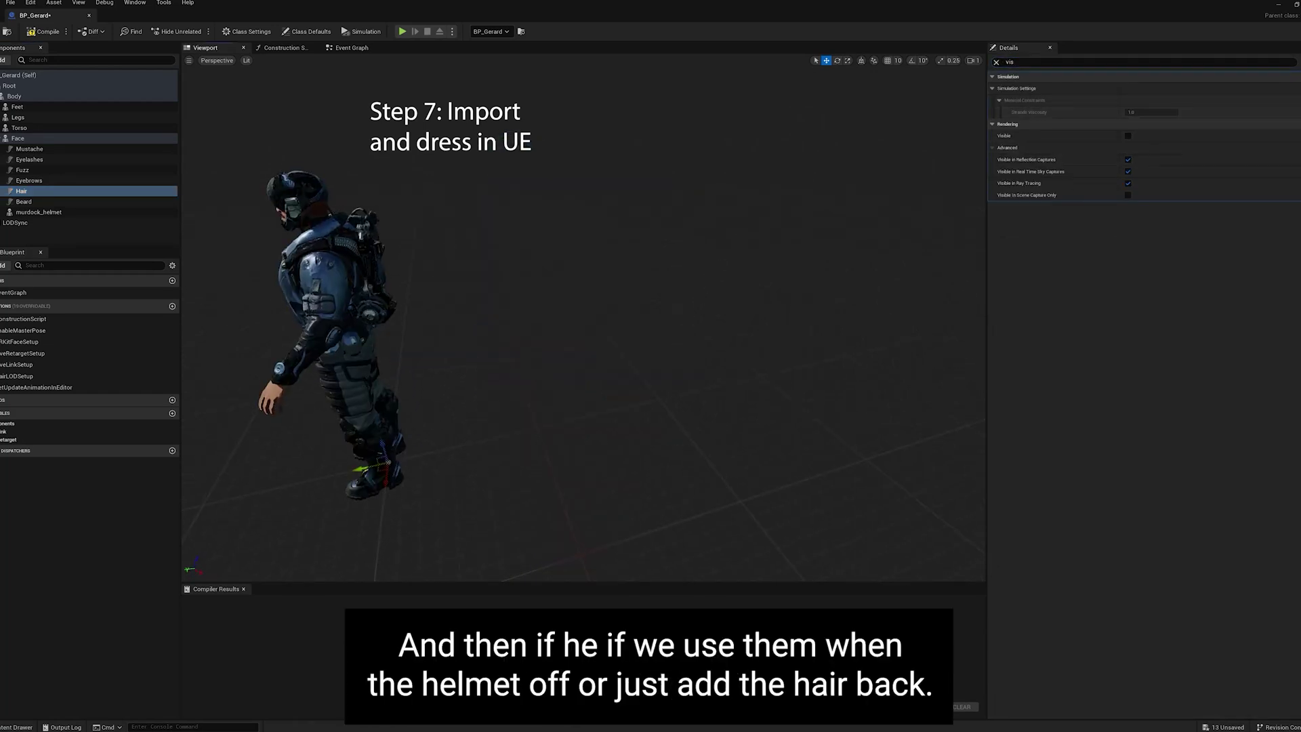
left_click_drag(515, 325, 759, 312, "alt")
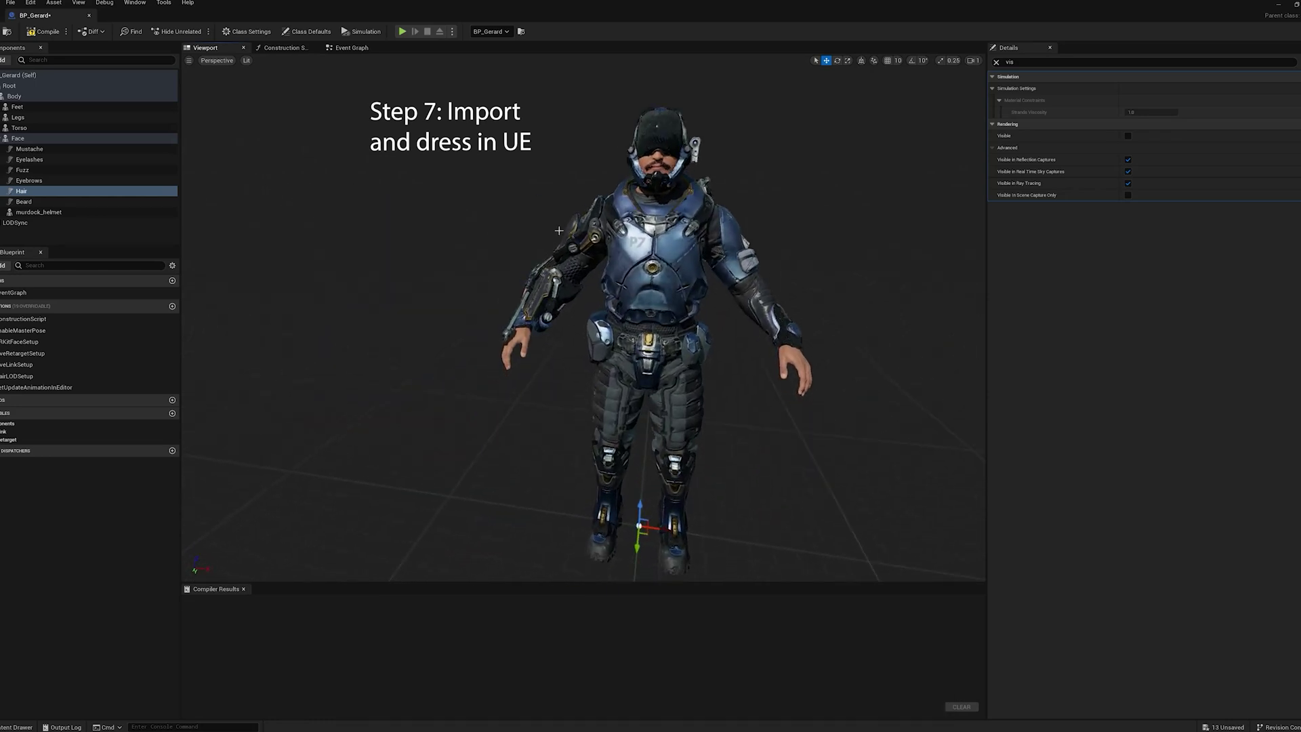